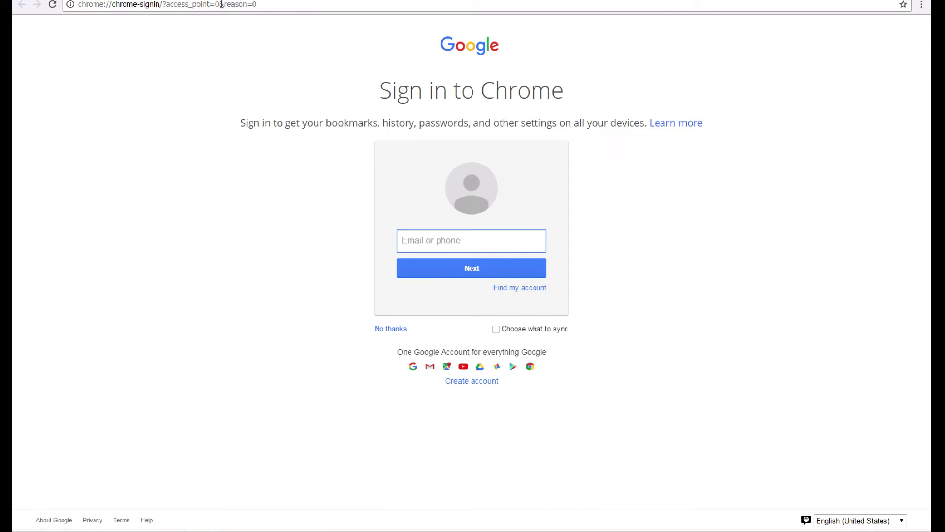
# Step: Point the browser at the server 10.1.120.13
pyautogui.click(224, 5)
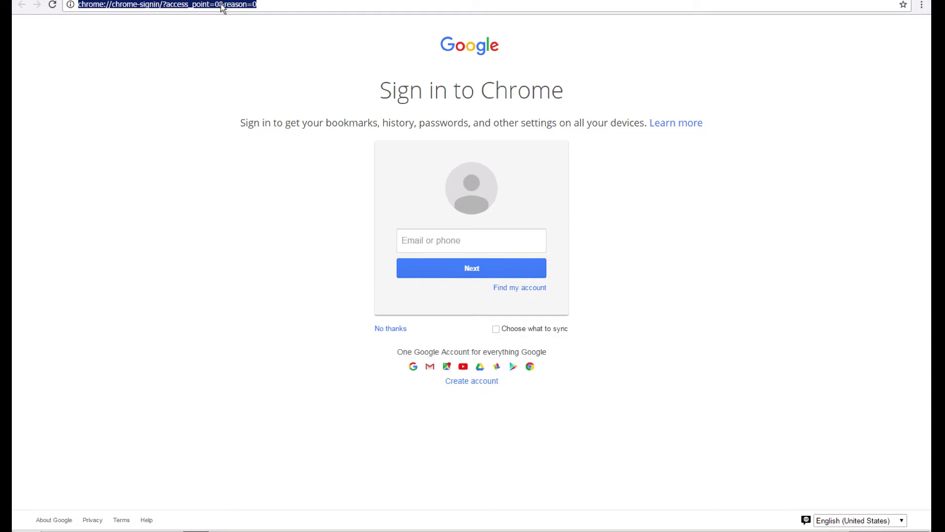
pyautogui.write('10.1.1')
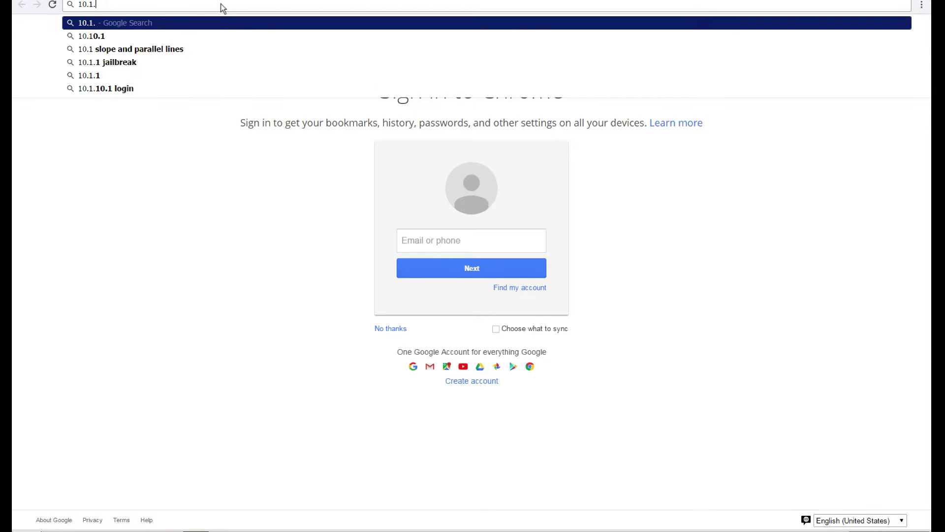
pyautogui.press('BackSpace')
pyautogui.write('120.')
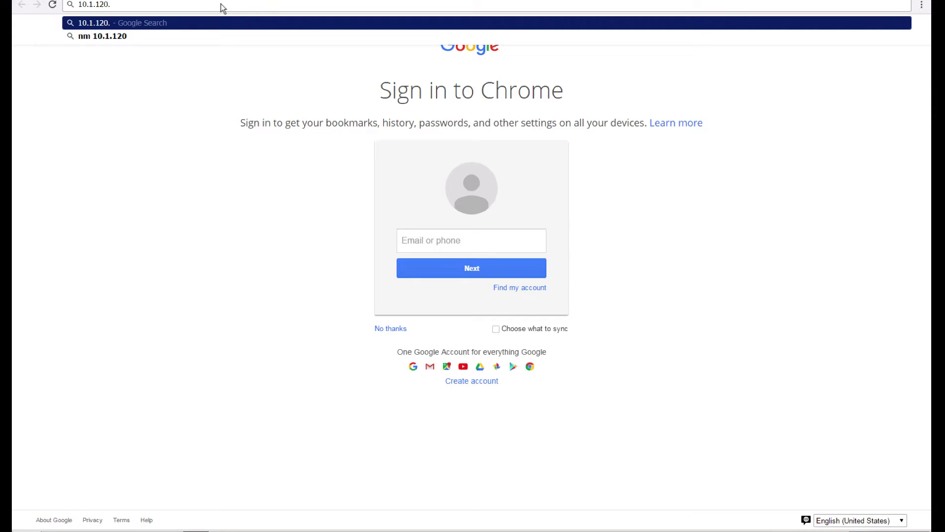
pyautogui.write('12')
pyautogui.press('Return')
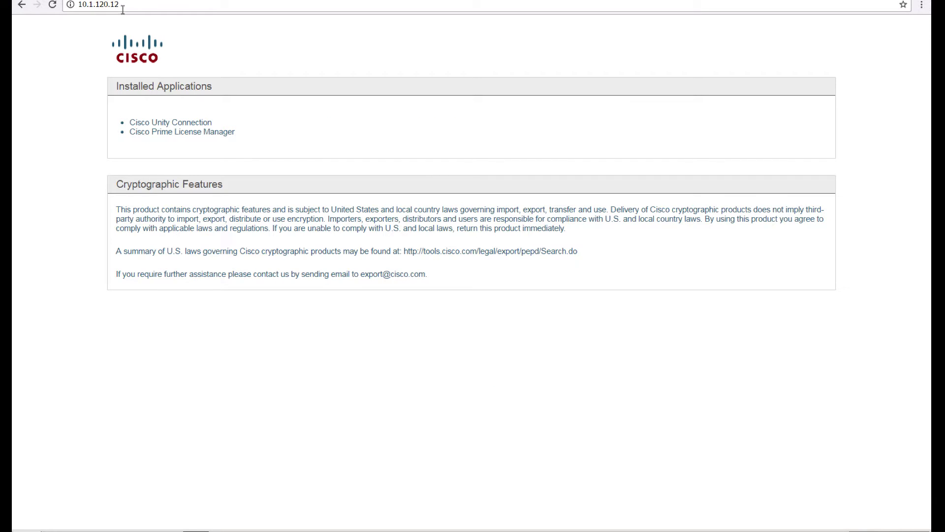
pyautogui.click(120, 6)
pyautogui.click(130, 5)
pyautogui.press('BackSpace')
pyautogui.write('3')
pyautogui.press('Return')
# Step: Open Contact Center Express Administration, bypass the certificate warning, and log in with the admin credentials
pyautogui.click(196, 125)
pyautogui.click(331, 256)
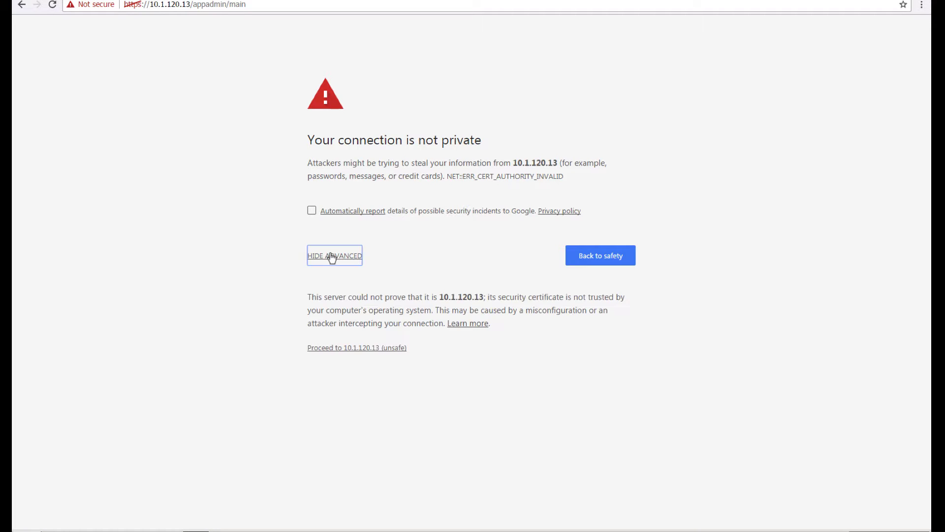
pyautogui.click(350, 348)
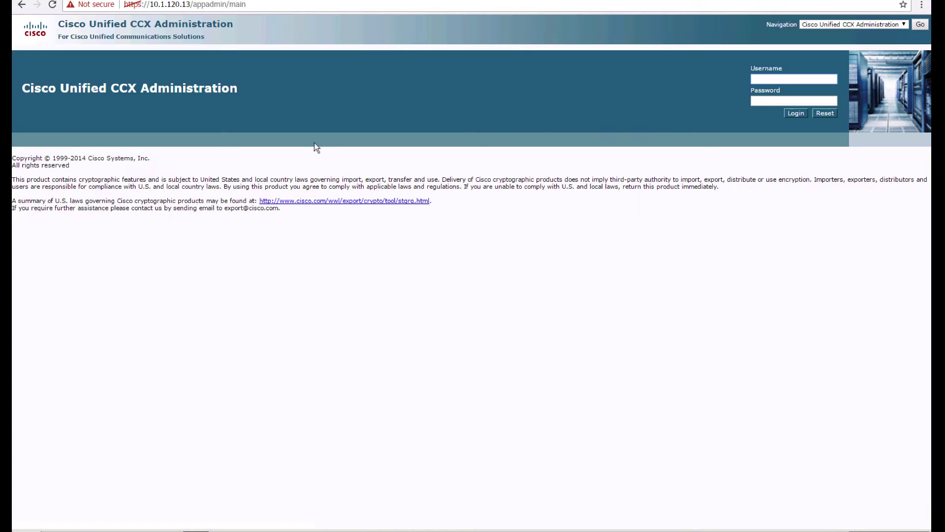
pyautogui.write('admi********')
pyautogui.press('Return')
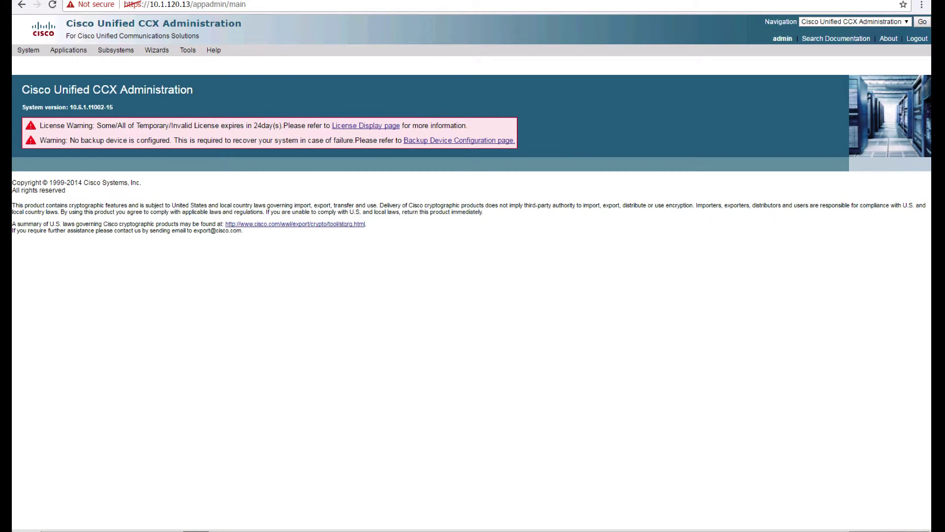
# Step: In a new tab, load the server at 10.1.120.10
pyautogui.hotkey('ctrl', 't')
pyautogui.write('10.1')
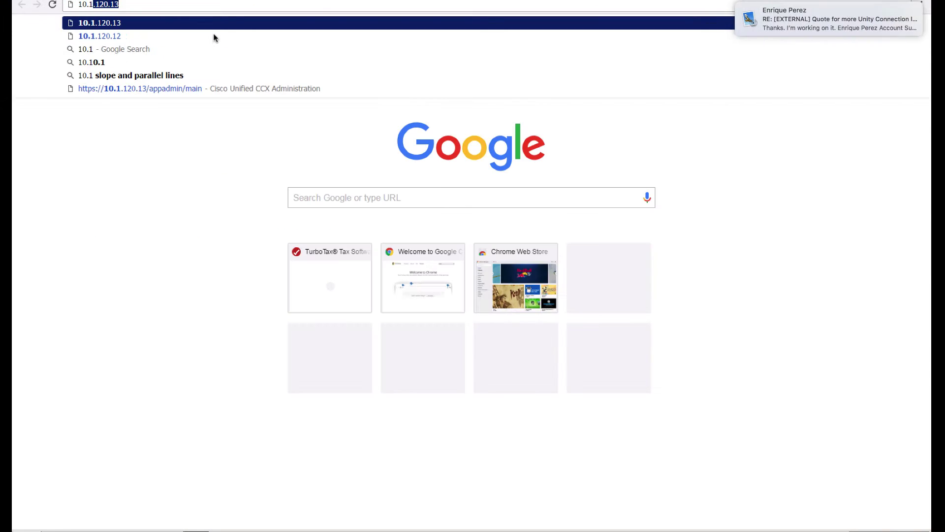
pyautogui.write('.')
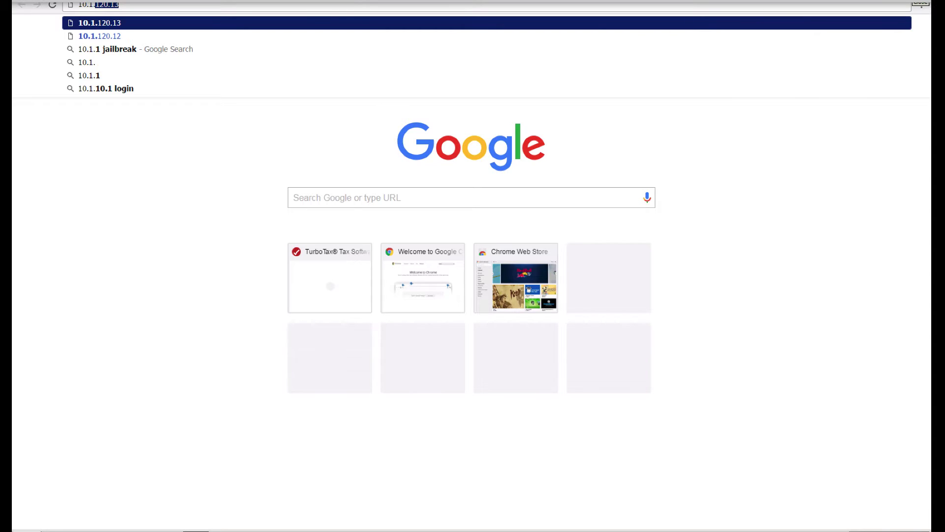
pyautogui.click(625, 112)
pyautogui.click(142, 7)
pyautogui.press('Return')
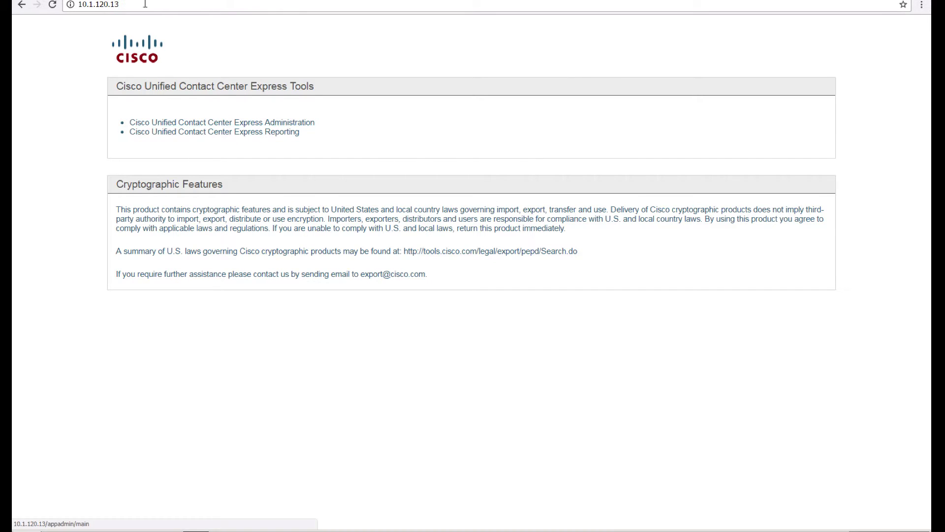
pyautogui.click(121, 5)
pyautogui.click(121, 5)
pyautogui.press('BackSpace')
pyautogui.write('0')
pyautogui.press('Return')
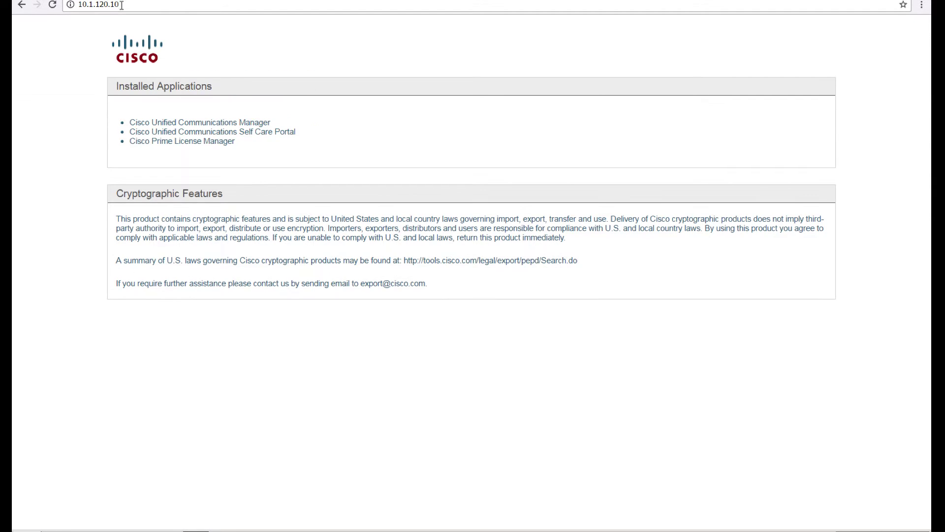
# Step: Open Unified Communications Manager, bypass the certificate warning, and log in as admin with the account password
pyautogui.click(211, 123)
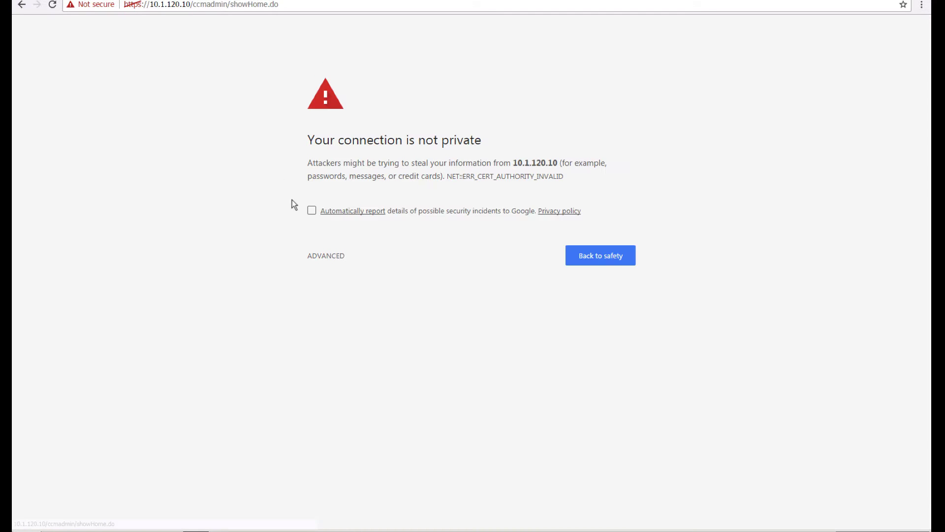
pyautogui.click(329, 260)
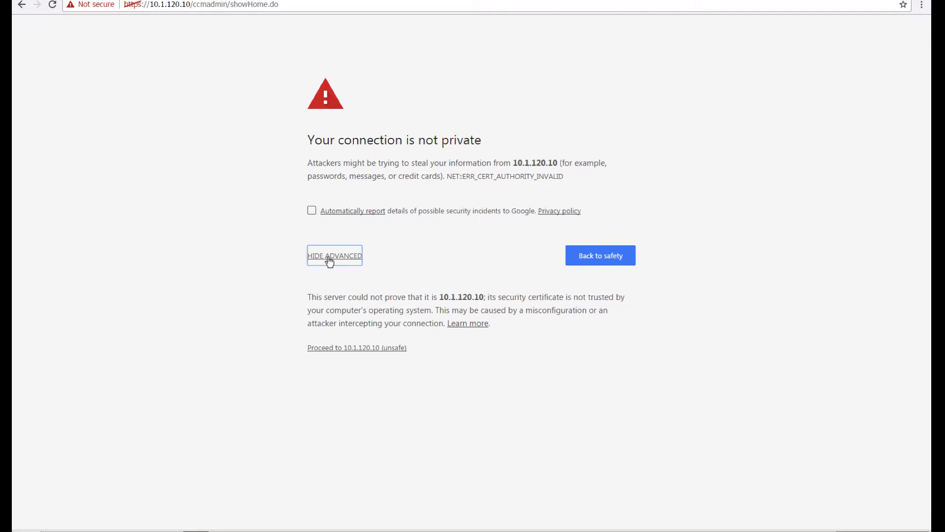
pyautogui.click(331, 348)
pyautogui.write('admin')
pyautogui.press('Tab')
pyautogui.write('•••••••••')
pyautogui.press('Return')
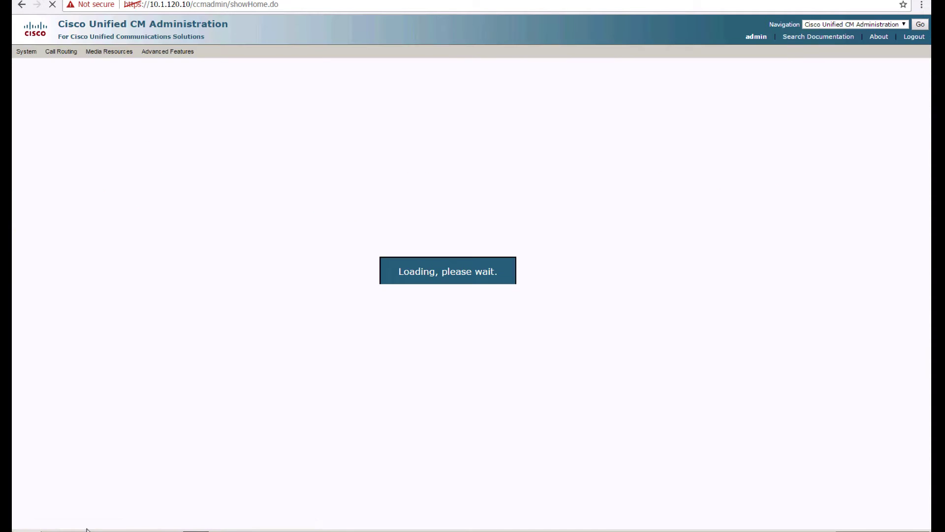
# Step: Launch Notepad from Start, narrow its window and move it lower over the page
pyautogui.click(40, 529)
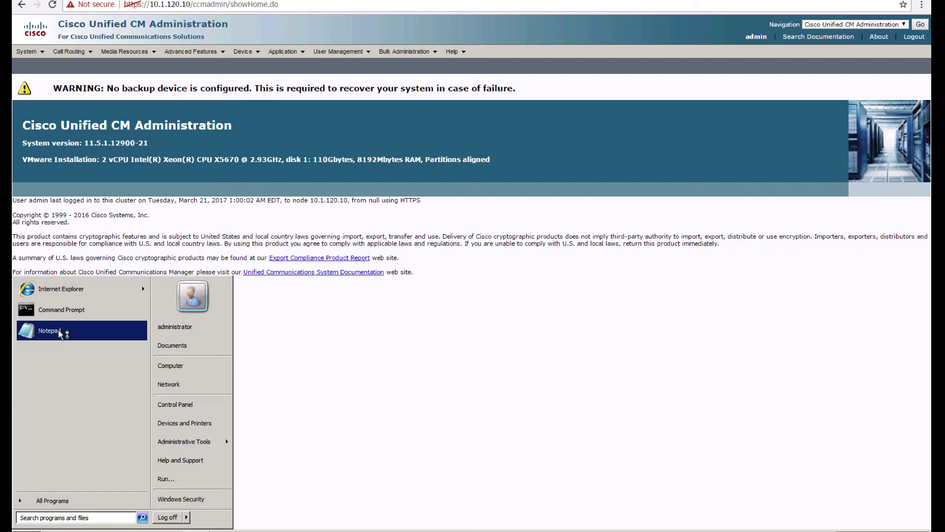
pyautogui.click(50, 331)
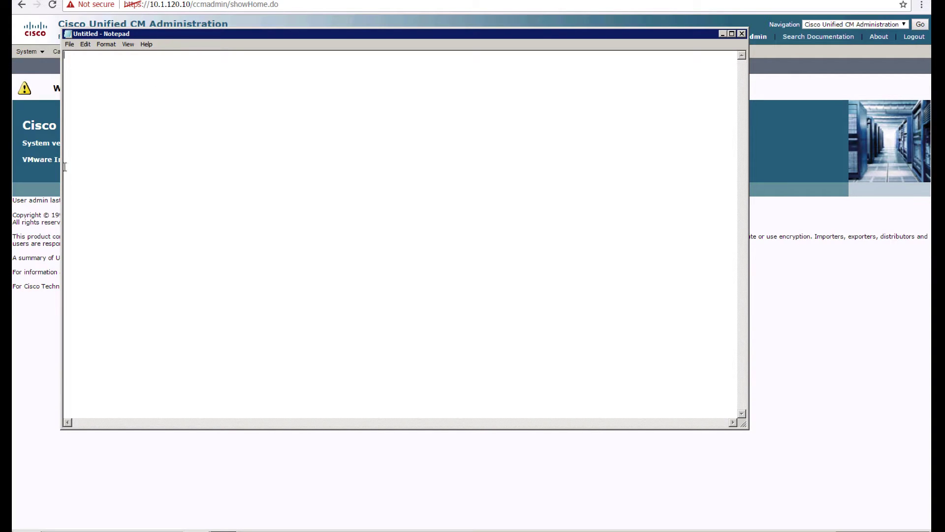
pyautogui.moveTo(61, 166); pyautogui.dragTo(295, 191)
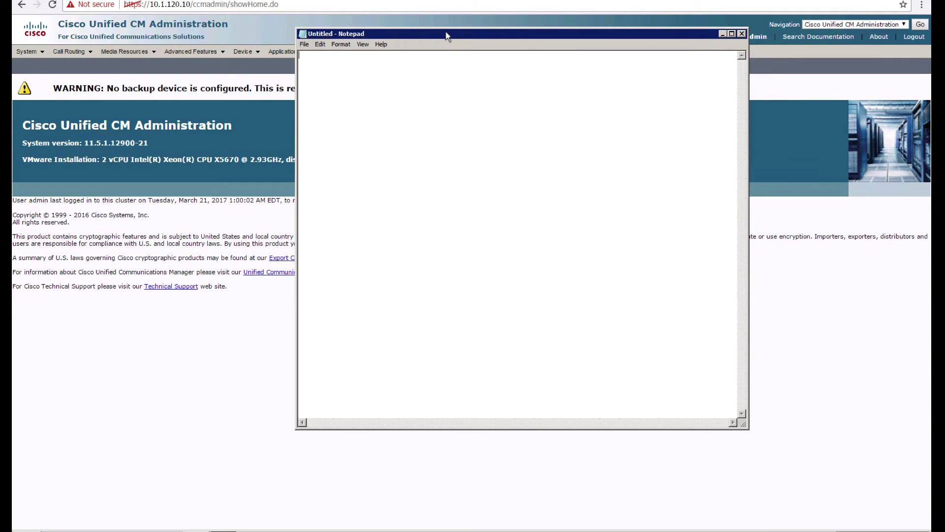
pyautogui.moveTo(447, 36); pyautogui.dragTo(516, 126)
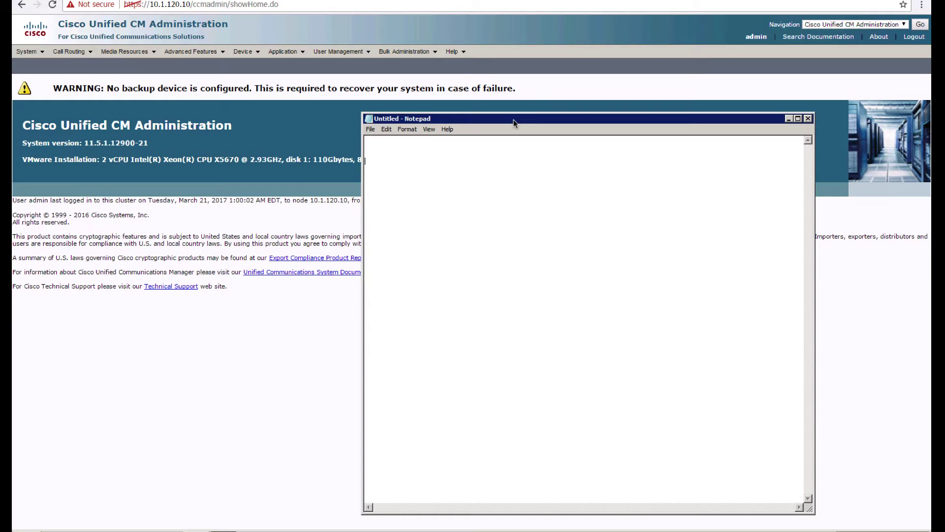
# Step: Note the first plan items: 2 Agents and 1 Supervisor
pyautogui.write('1')
pyautogui.write(' Agent')
pyautogui.write('2')
pyautogui.click(423, 160)
pyautogui.write('1 Supervisor')
pyautogui.click(209, 90)
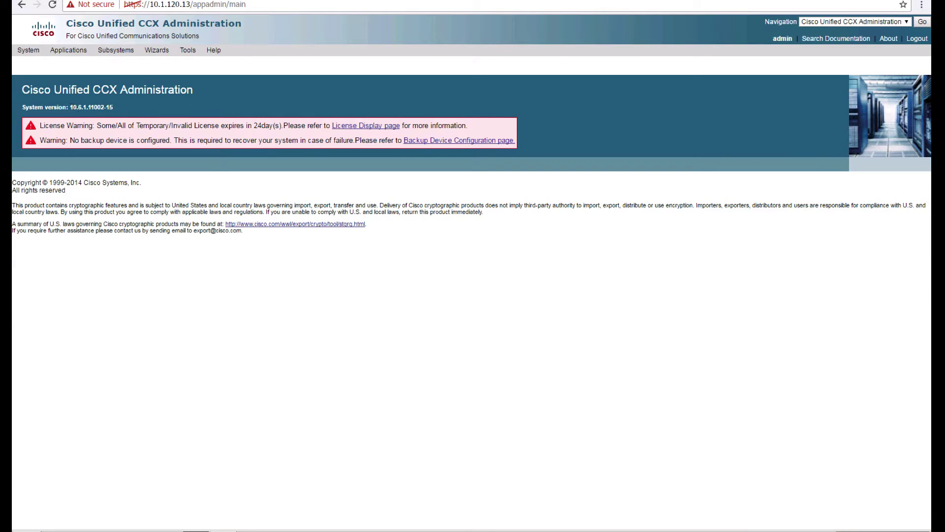
pyautogui.click(224, 531)
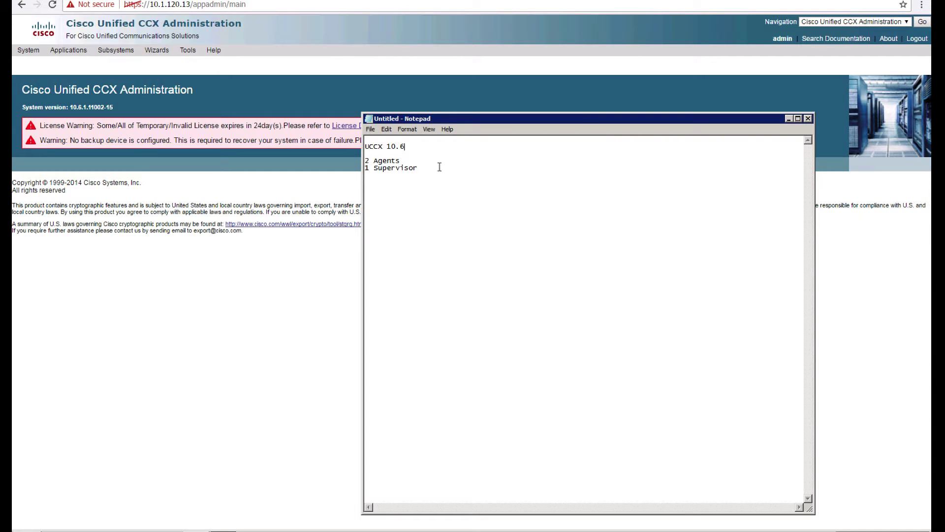
# Step: Add lines Create AutoAttendant, 3 Departments and 1 Queue, then switch away from Notepad
pyautogui.press('Return')
pyautogui.press('Return')
pyautogui.write('Create AutoAttendant')
pyautogui.press('Return')
pyautogui.write('3')
pyautogui.write('Departments')
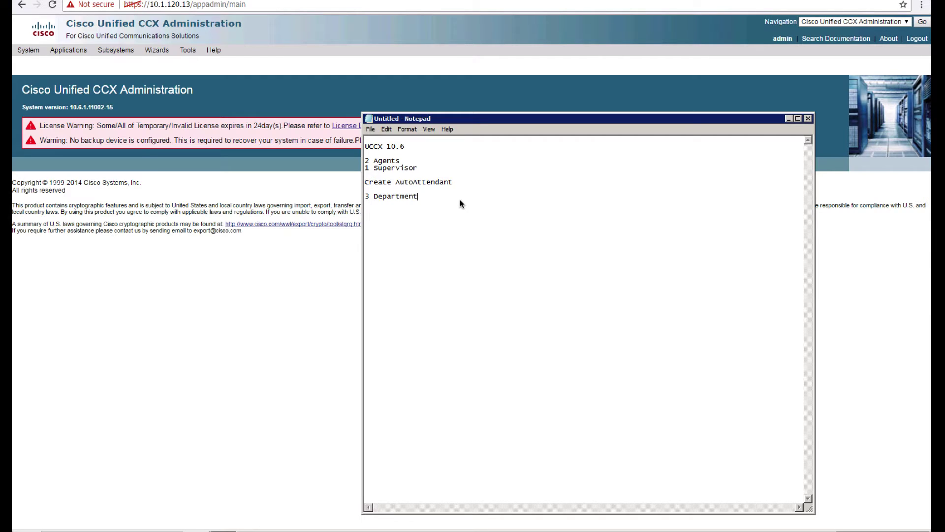
pyautogui.press('Return')
pyautogui.write('1 Queue')
pyautogui.click(422, 161)
pyautogui.click(442, 166)
pyautogui.hotkey('alt', 'Tab')
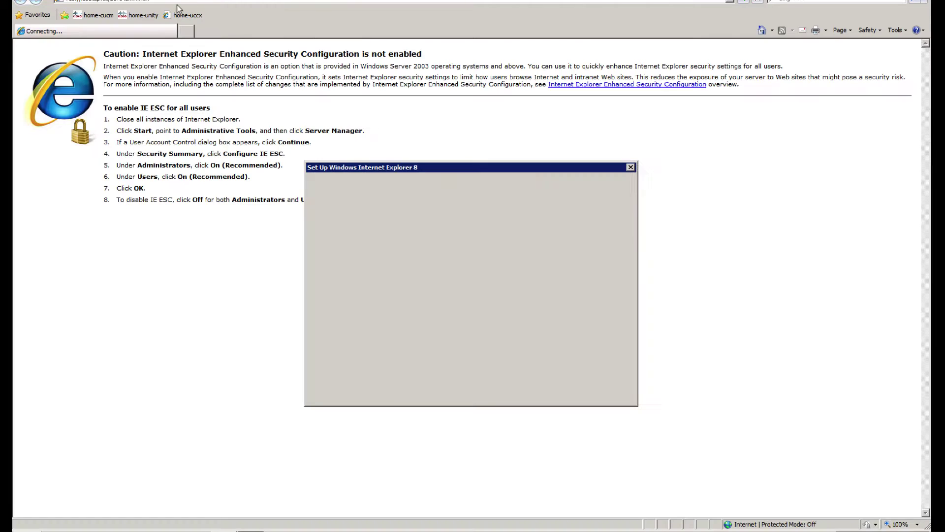
# Step: Dismiss the IE8 setup dialog and sign in to CCX Administration via the home-uccx favorite
pyautogui.click(592, 388)
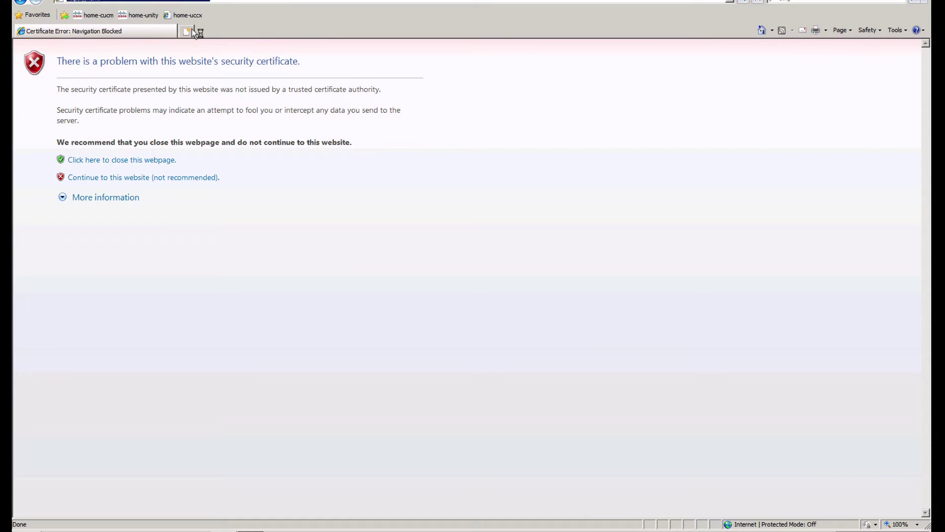
pyautogui.click(193, 31)
pyautogui.click(193, 16)
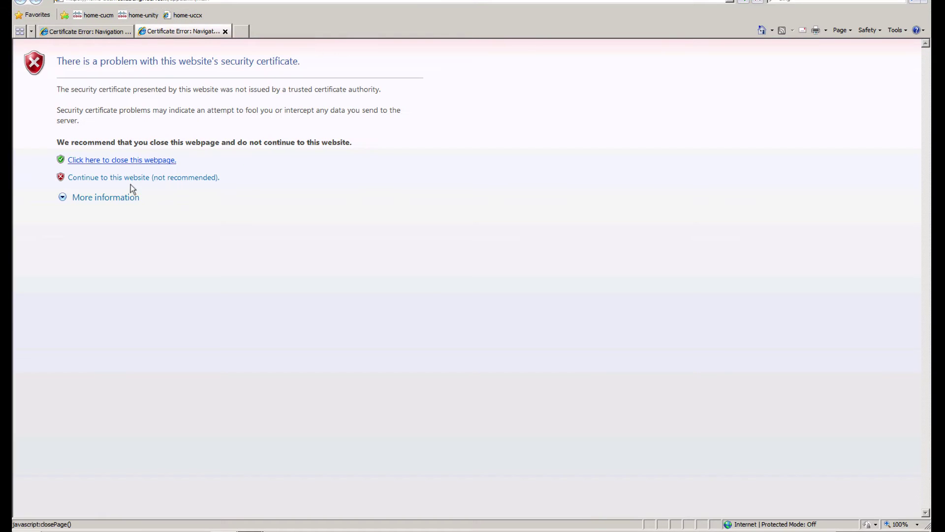
pyautogui.rightClick(133, 179)
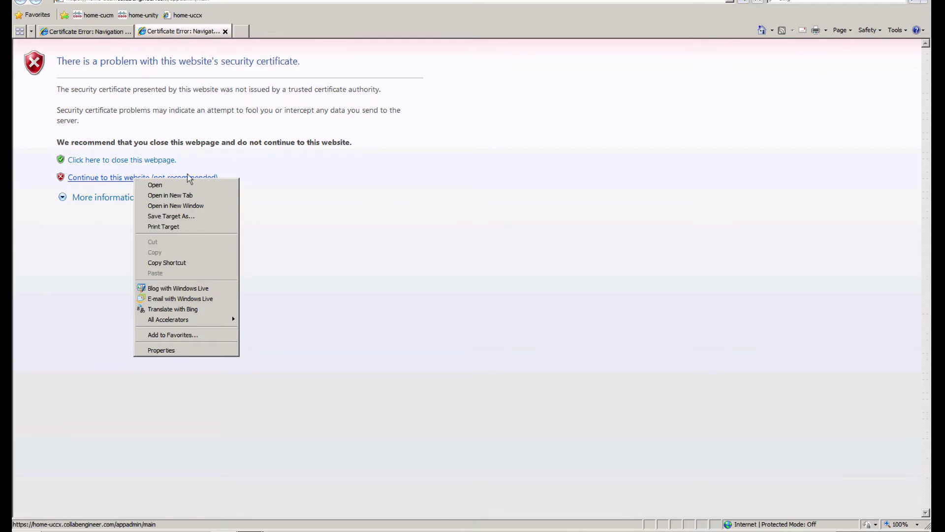
pyautogui.click(103, 178)
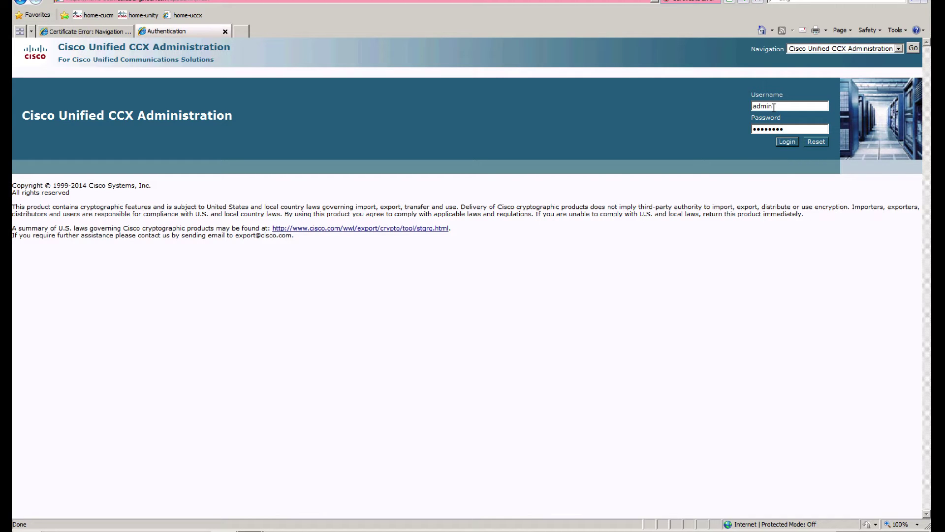
pyautogui.press('Return')
# Step: Sign in to Unified CM Administration via the home-cucm favorite, then return to the CCX tab
pyautogui.click(81, 32)
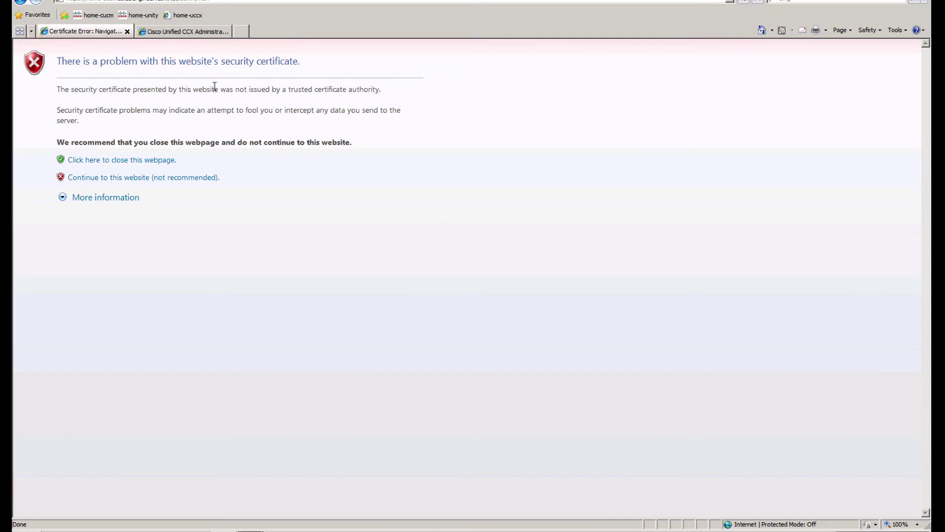
pyautogui.click(136, 177)
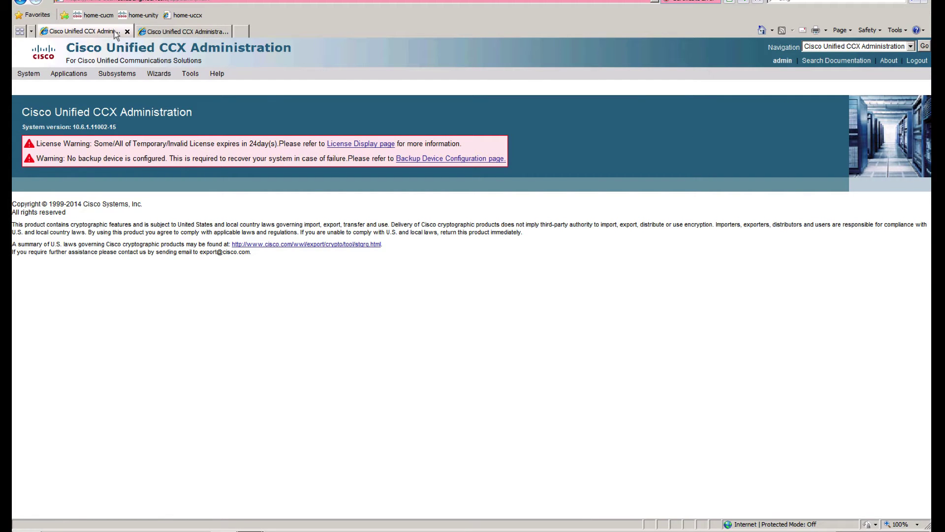
pyautogui.click(93, 16)
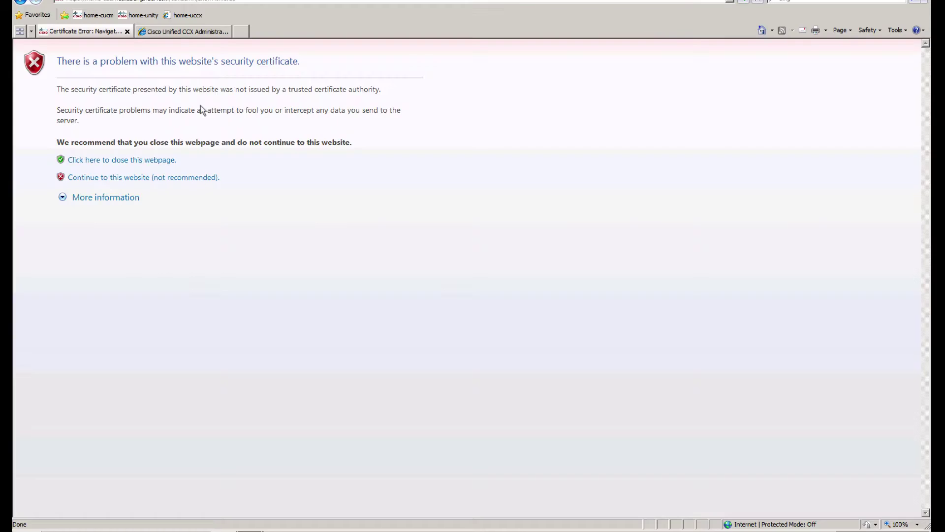
pyautogui.click(137, 178)
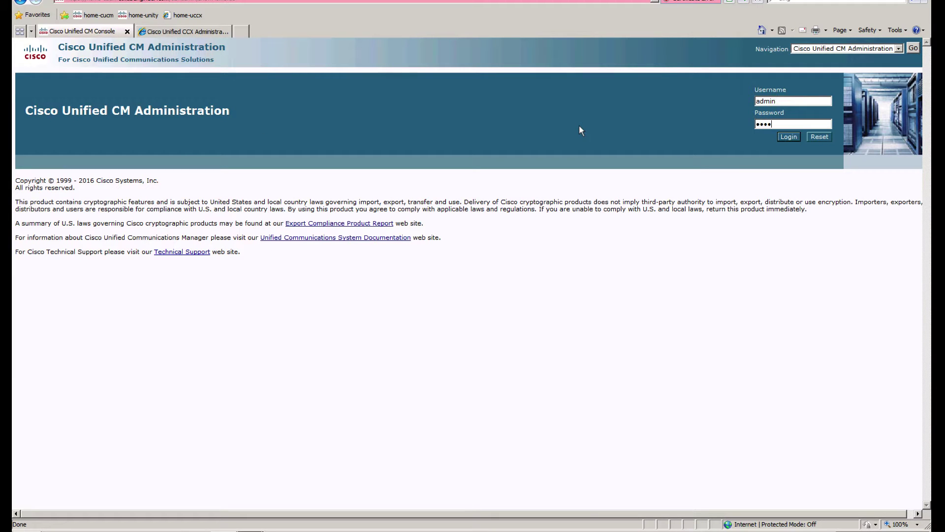
pyautogui.press('Return')
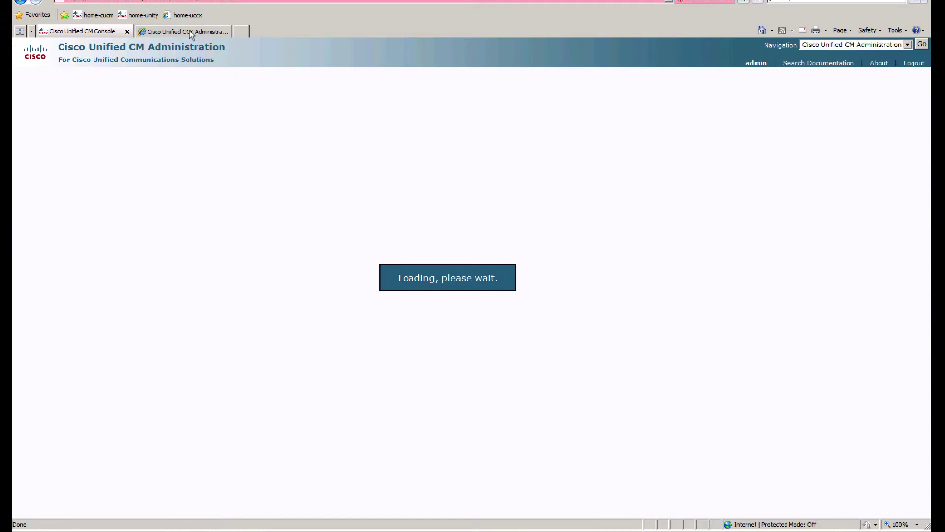
pyautogui.click(190, 31)
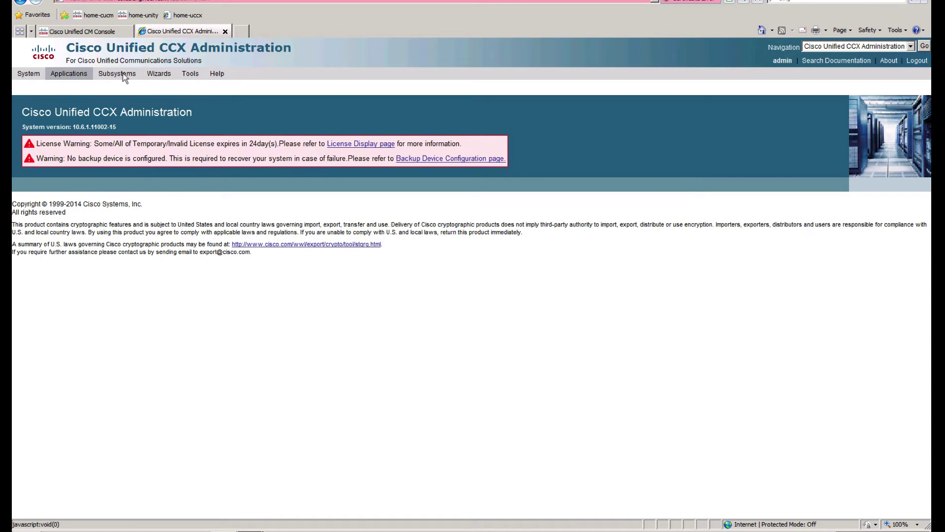
# Step: Open the Cisco Unified CM Telephony Provider settings under Subsystems
pyautogui.moveTo(123, 73)
pyautogui.moveTo(170, 94)
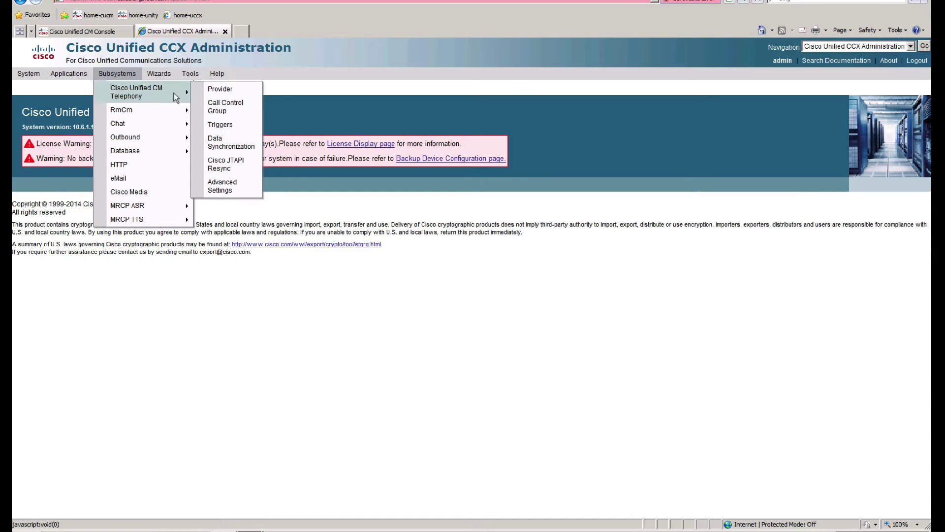
pyautogui.click(239, 94)
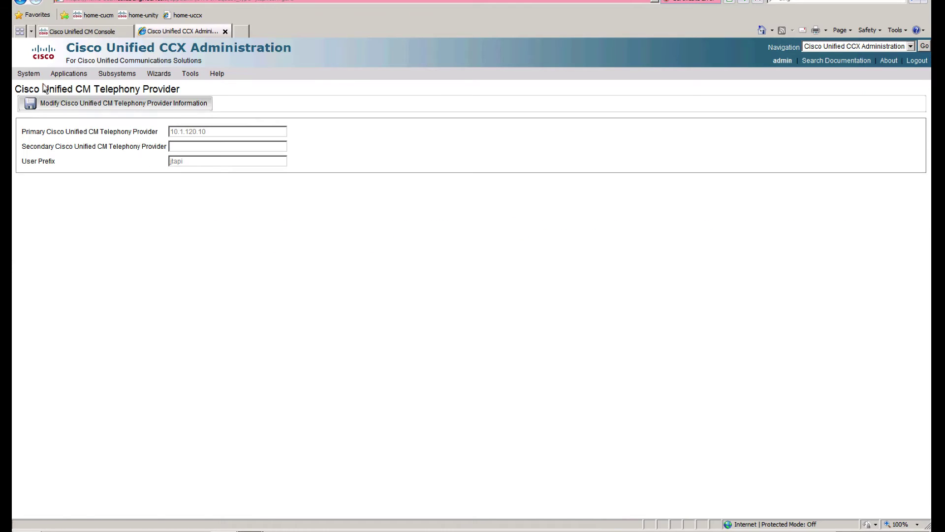
# Step: Review AXL, CTI manager and RmCm provider settings on System > Cisco Unified CM Configuration
pyautogui.moveTo(119, 74)
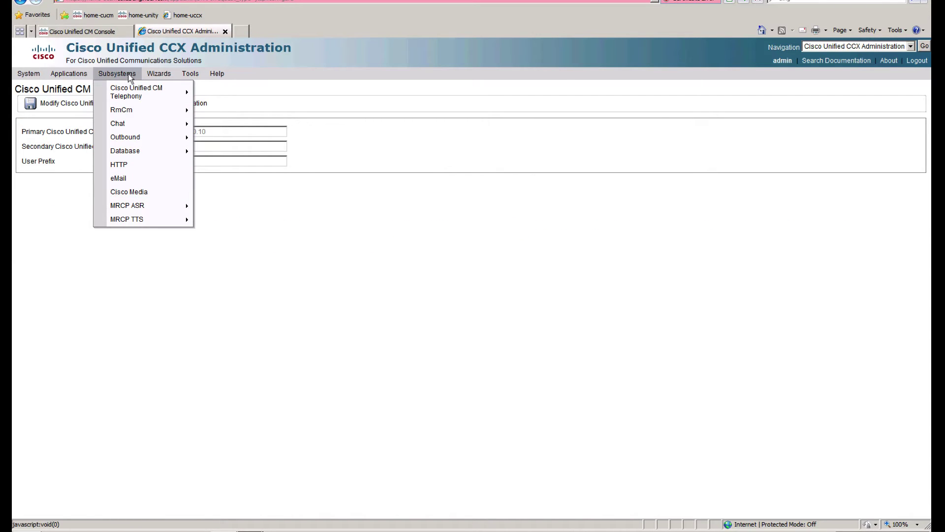
pyautogui.moveTo(20, 76)
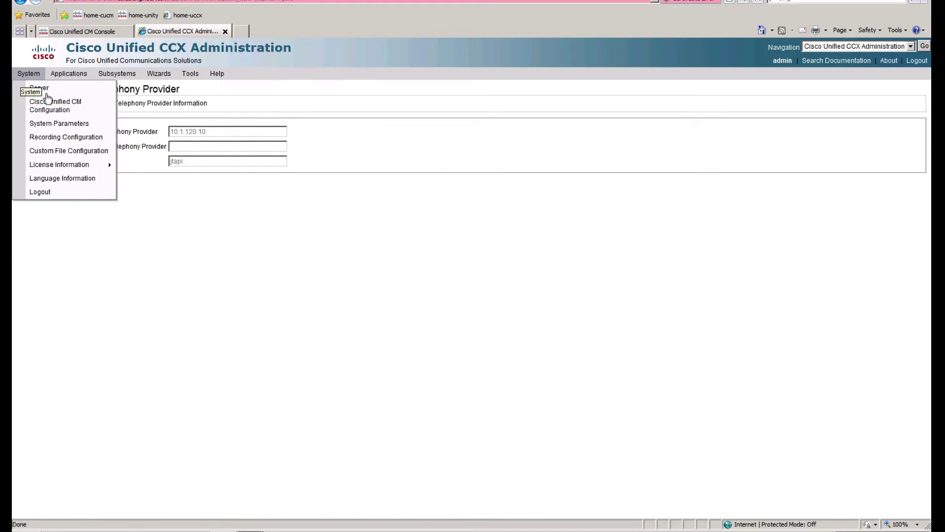
pyautogui.click(78, 109)
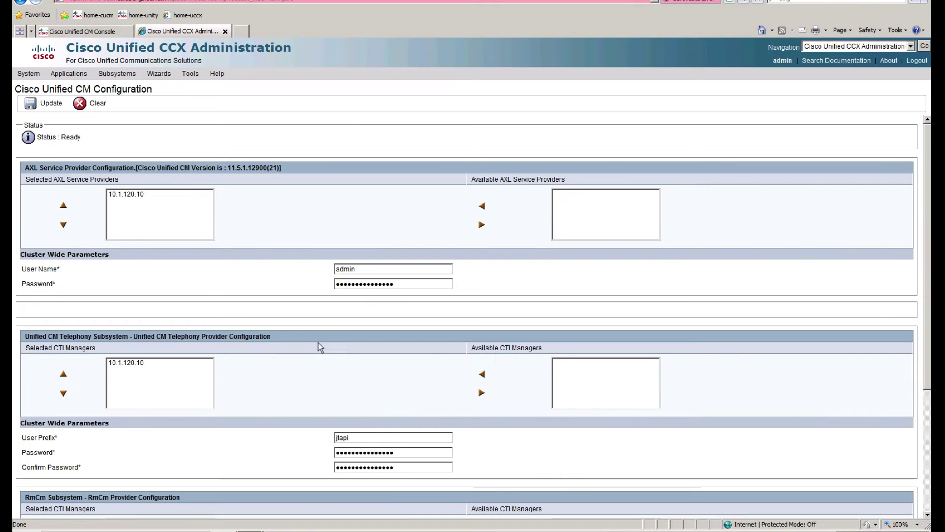
pyautogui.scroll(-4, 377, 351)
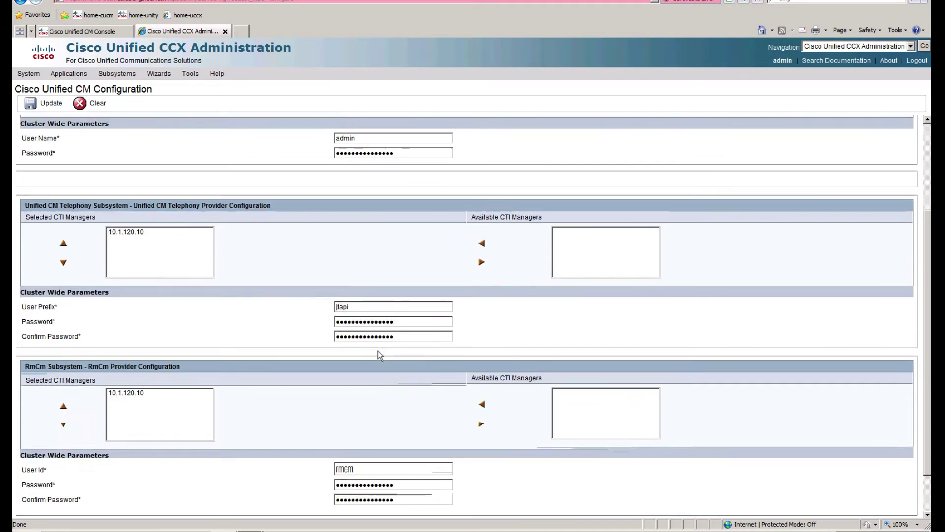
pyautogui.scroll(4, 377, 350)
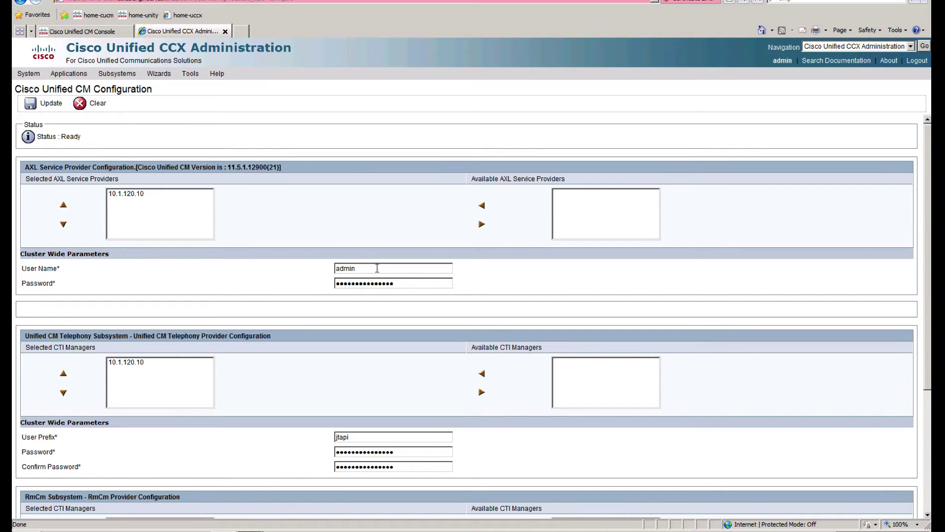
pyautogui.scroll(-3, 415, 393)
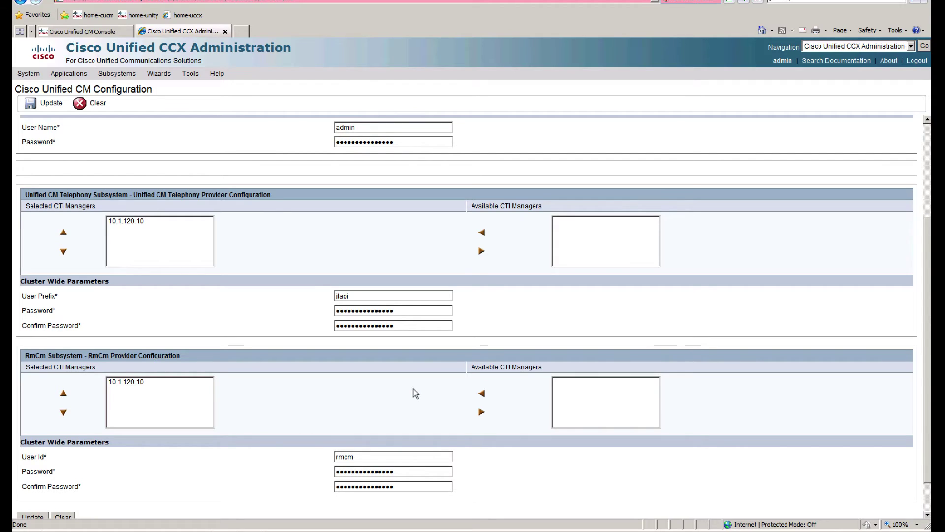
pyautogui.scroll(-1, 413, 388)
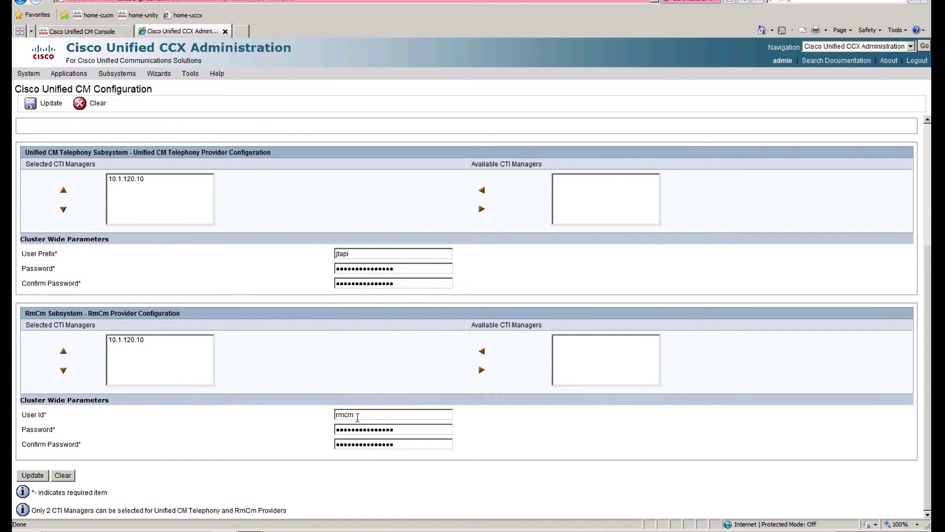
pyautogui.click(116, 73)
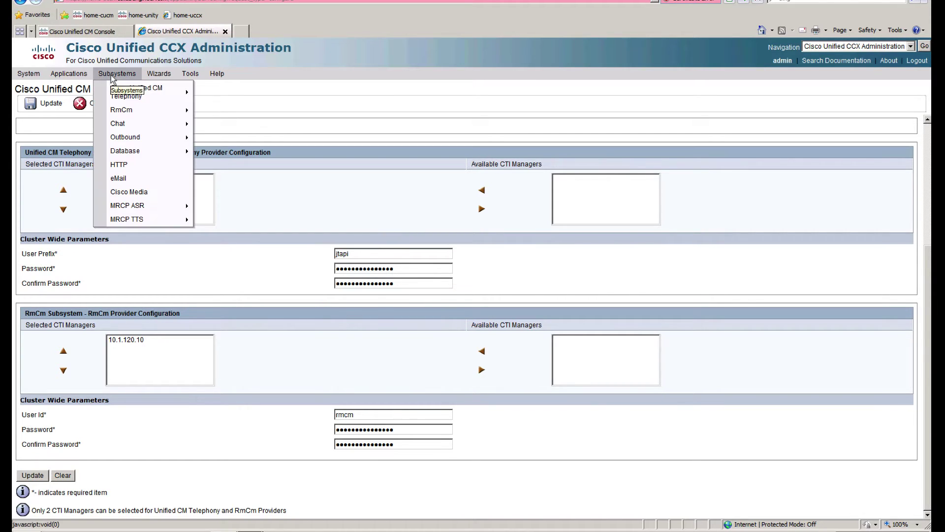
pyautogui.moveTo(145, 114)
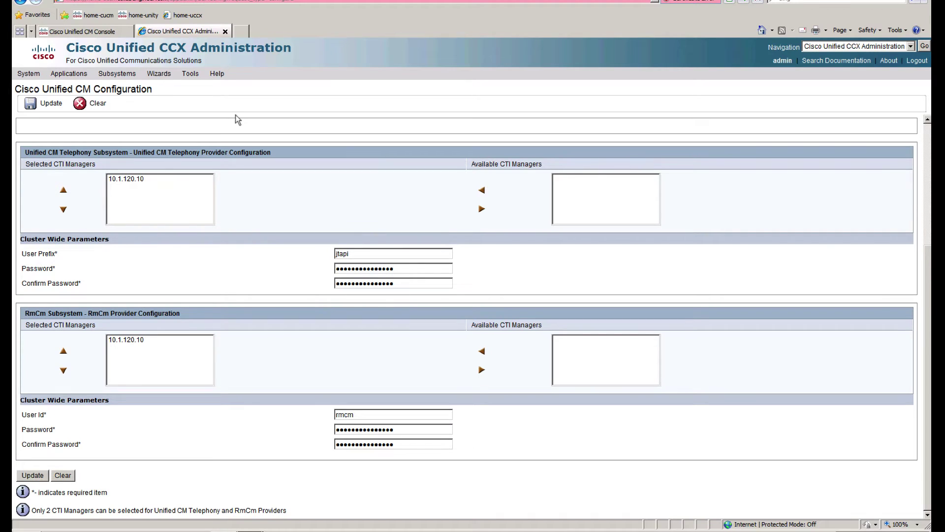
# Step: In the CM console, use Device > Phone and Find to list all seven phones
pyautogui.click(81, 31)
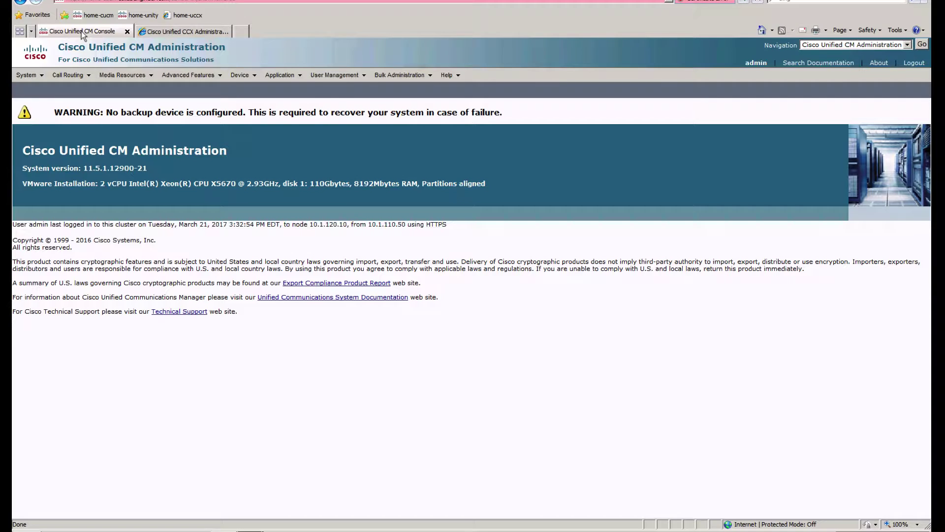
pyautogui.moveTo(241, 75)
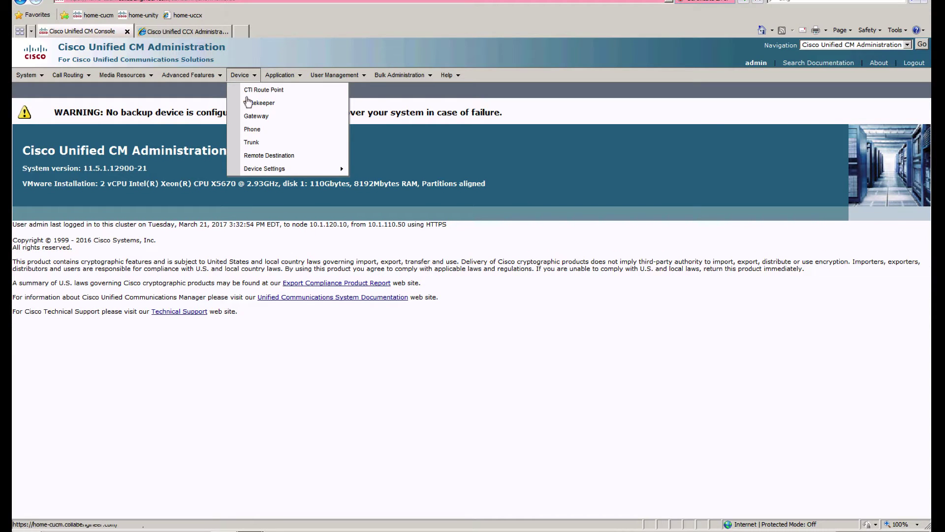
pyautogui.click(265, 138)
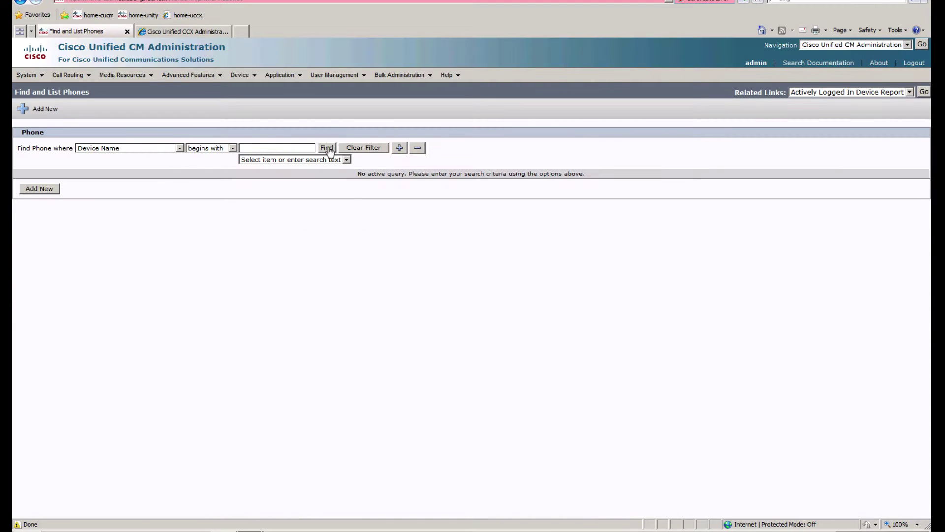
pyautogui.click(328, 148)
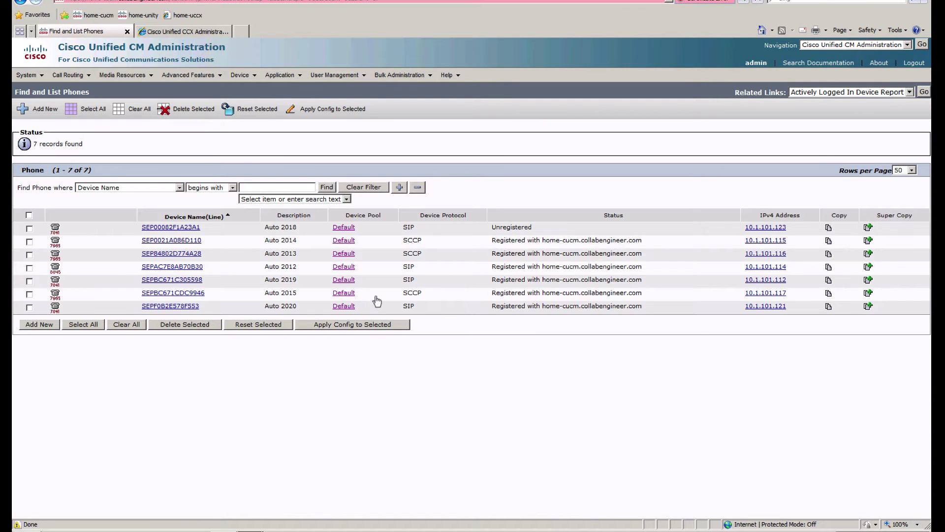
pyautogui.click(327, 188)
pyautogui.click(327, 188)
# Step: Change phone SEP0021A086D110's description from Auto 2014 to Agent 1 and save
pyautogui.click(189, 240)
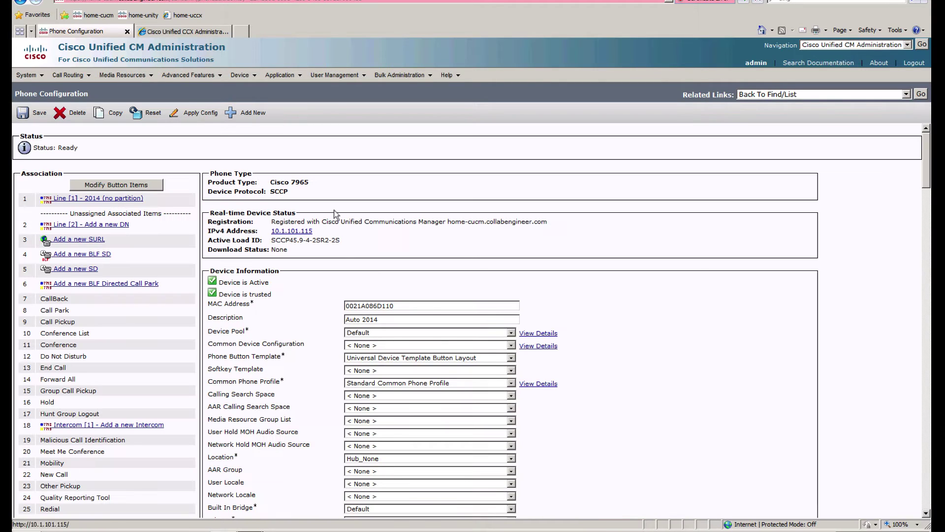
pyautogui.moveTo(387, 319); pyautogui.dragTo(284, 306)
pyautogui.write('Agent 1')
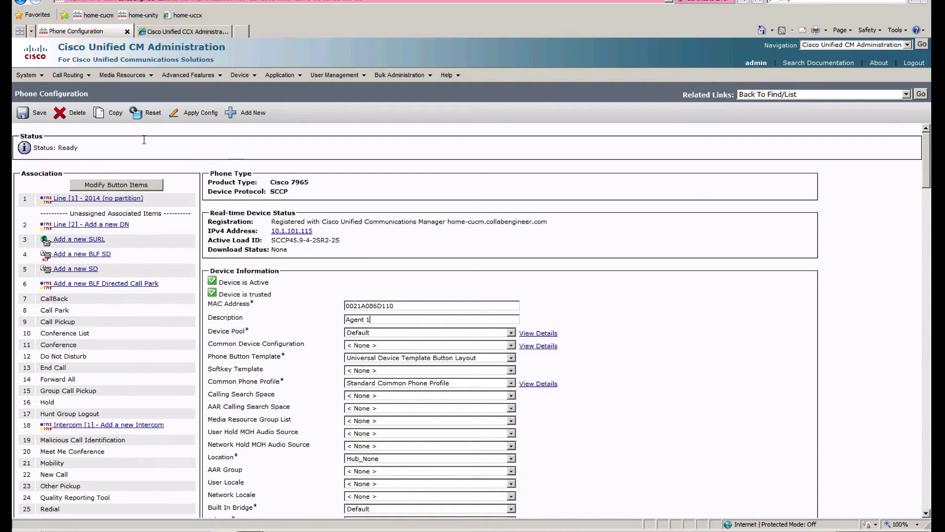
pyautogui.click(24, 112)
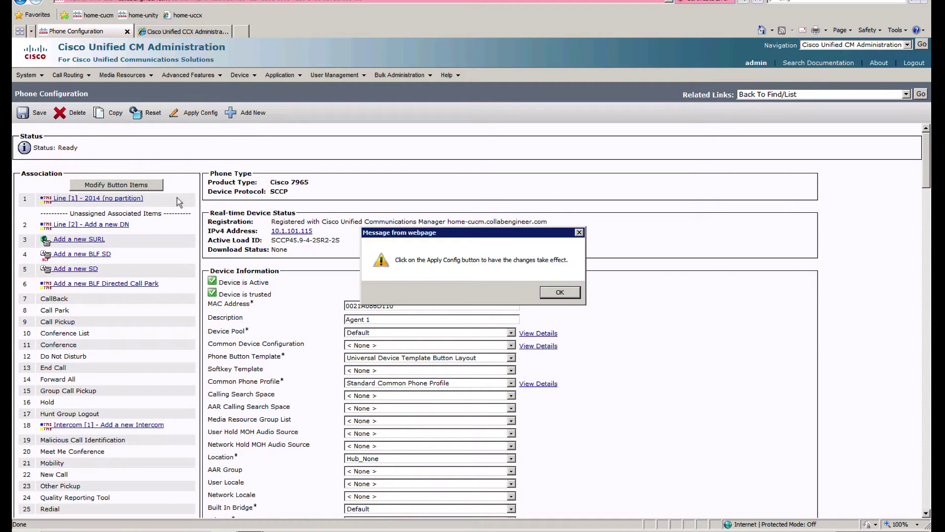
pyautogui.press('Return')
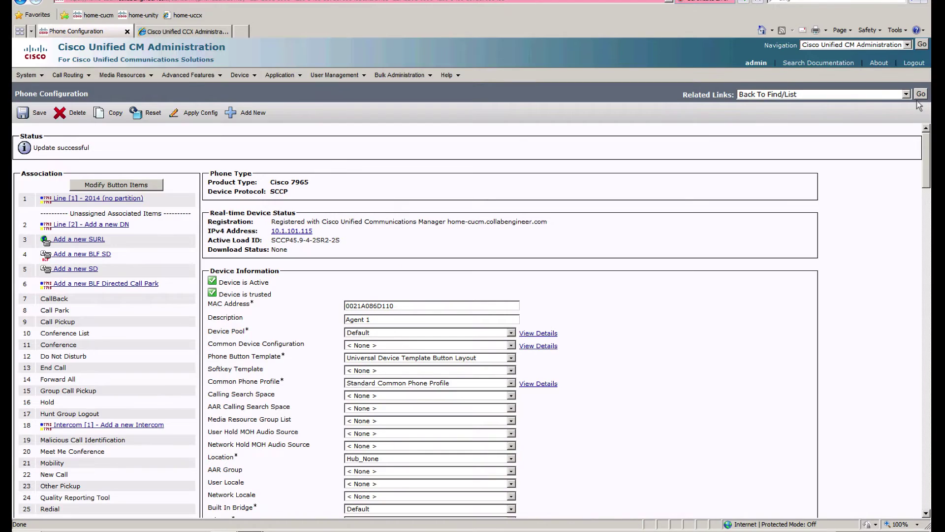
pyautogui.click(920, 97)
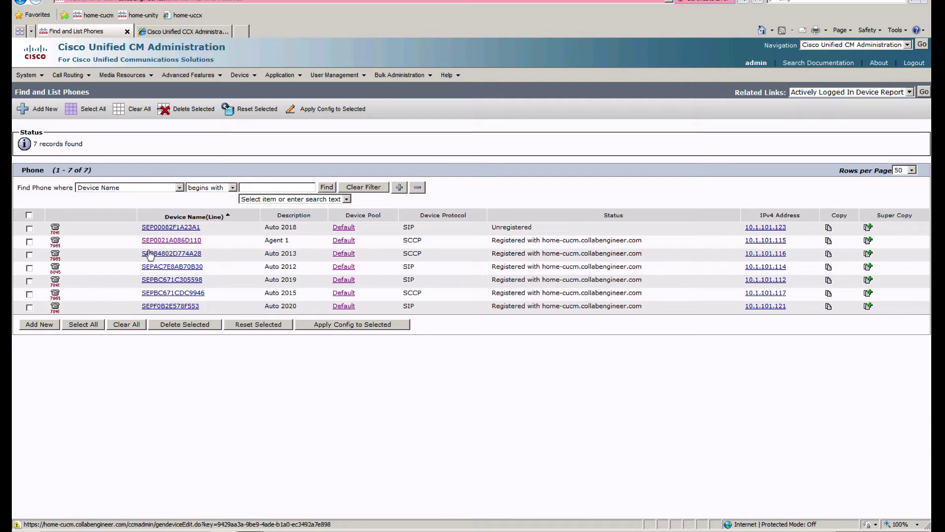
# Step: Change phone SEP84802D774A28's description from Auto 2013 to UCCX Agent 2 and save
pyautogui.click(151, 254)
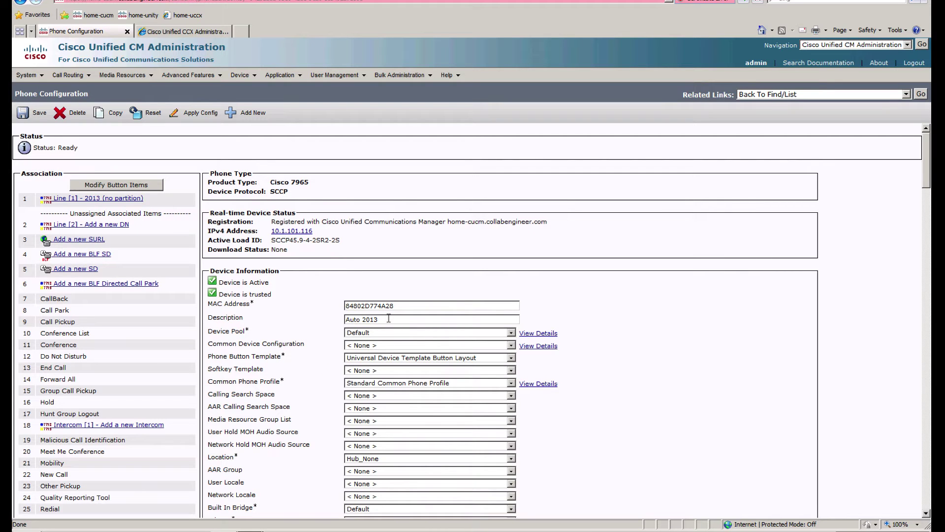
pyautogui.moveTo(388, 319); pyautogui.dragTo(248, 302)
pyautogui.write('UCCX Agent 2')
pyautogui.click(34, 114)
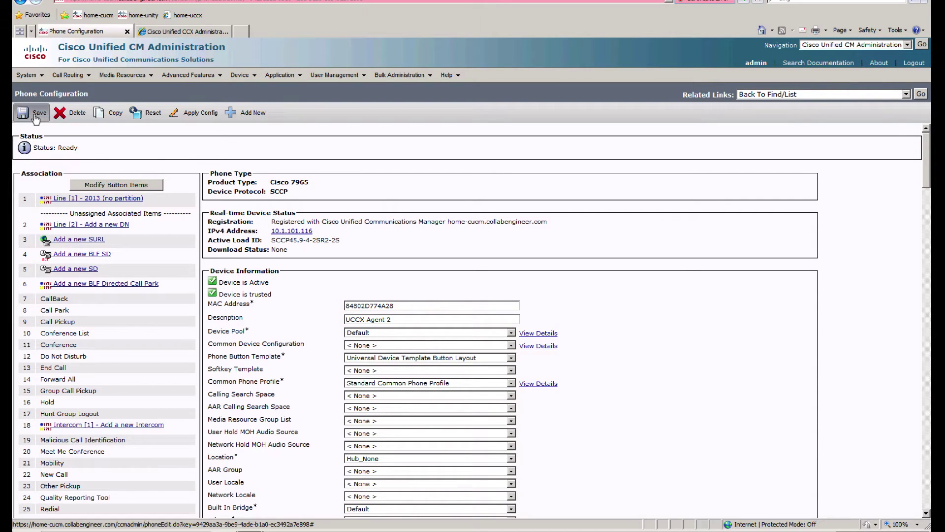
pyautogui.press('Return')
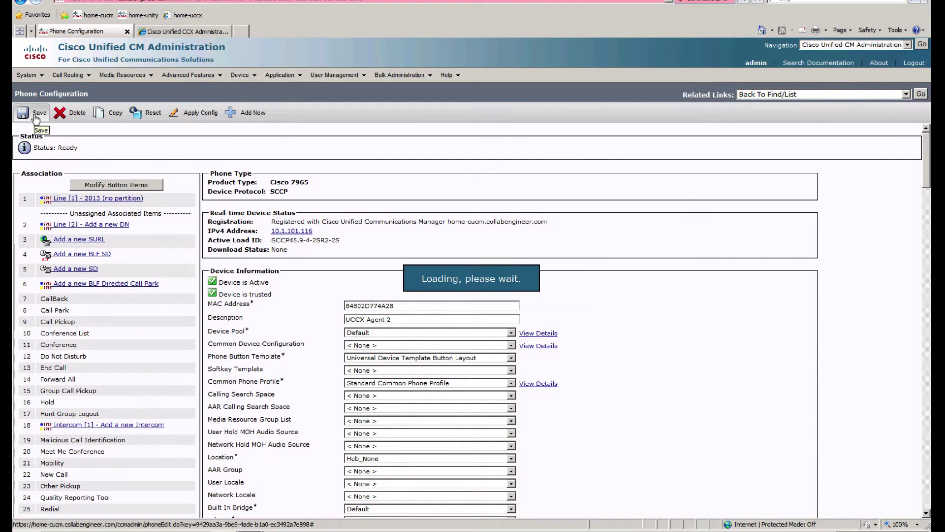
pyautogui.click(920, 94)
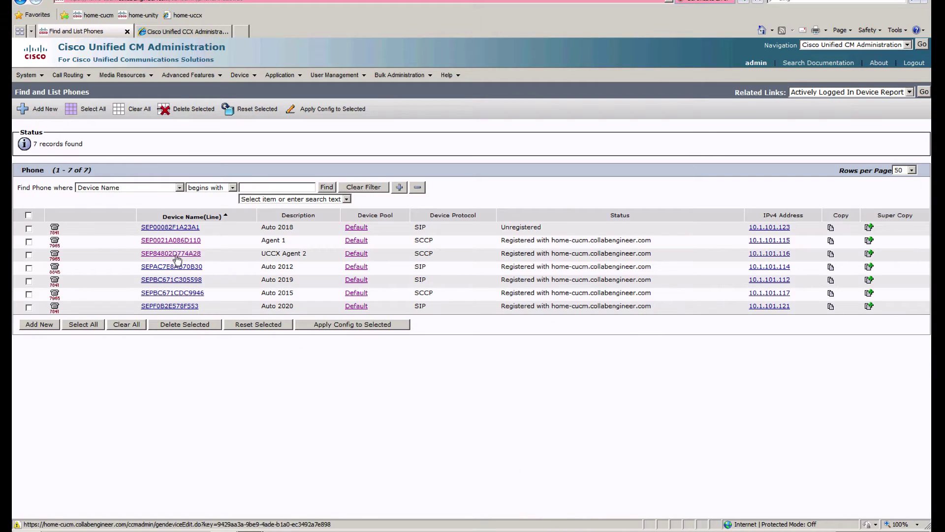
# Step: Update the Agent 1 phone's description to UCCX Agent 1 and save
pyautogui.click(179, 241)
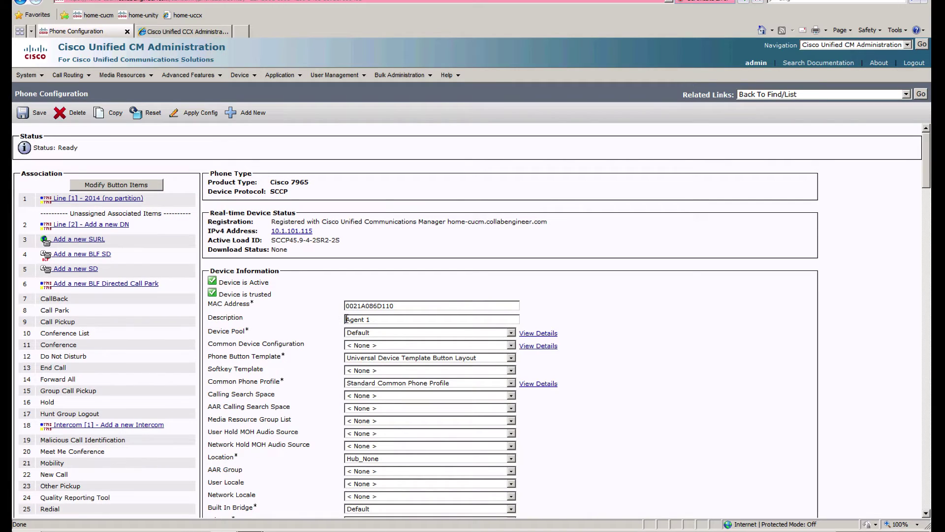
pyautogui.write('UCCX')
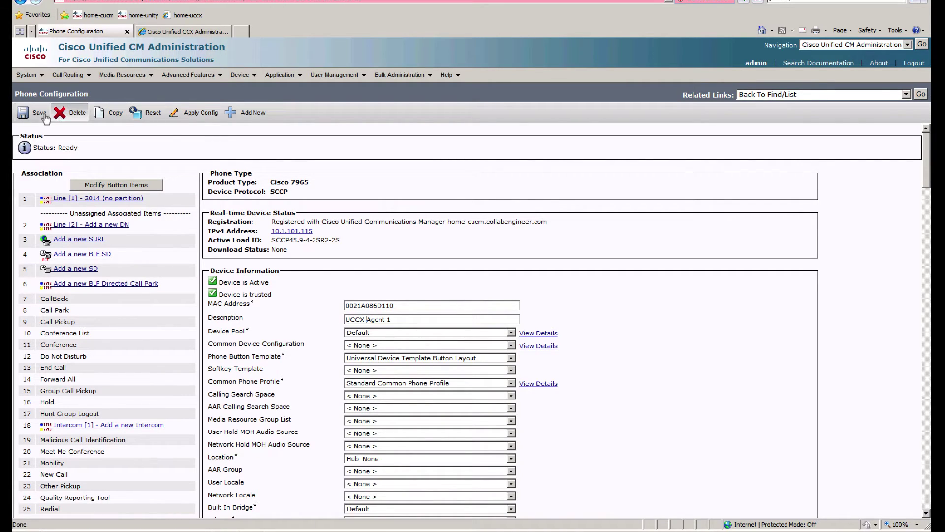
pyautogui.click(39, 113)
pyautogui.press('Return')
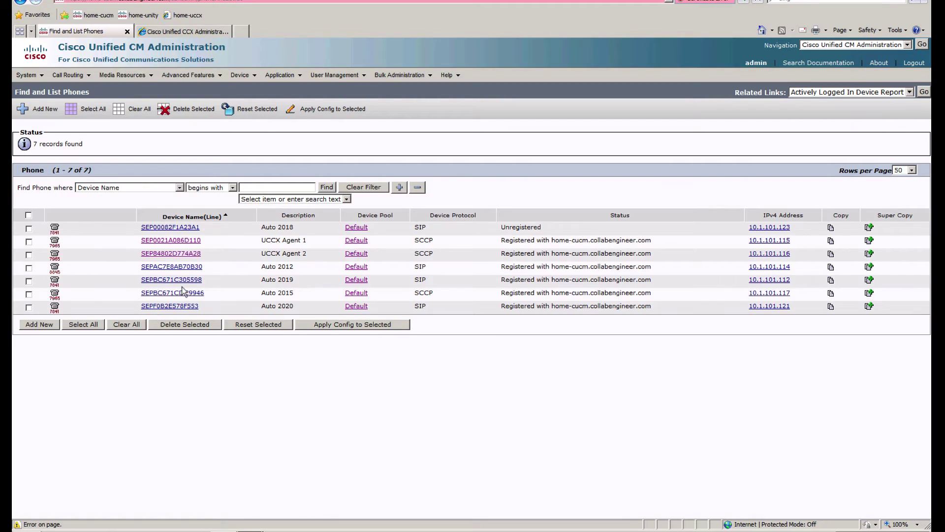
# Step: Change phone SEPBC671CDC9946's description from Auto 2015 to UCCX Supervisor 1
pyautogui.click(172, 294)
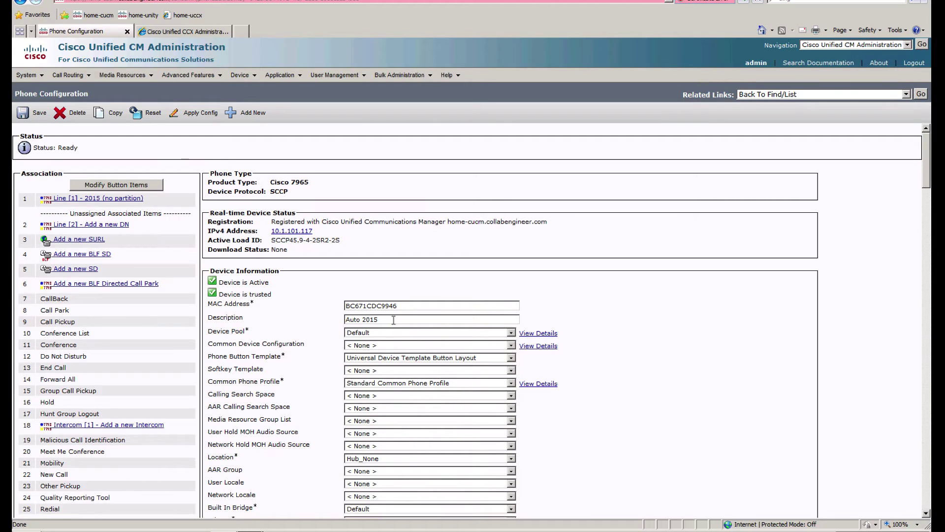
pyautogui.moveTo(392, 320); pyautogui.dragTo(251, 313)
pyautogui.write('UCCX Supervisor 1')
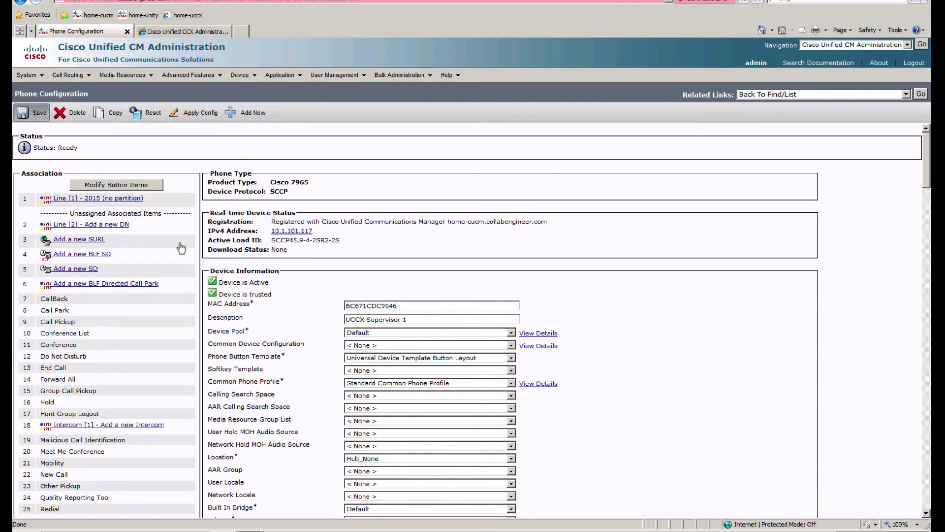
pyautogui.hotkey('ctrl', 'Left')
pyautogui.hotkey('ctrl', 'Right')
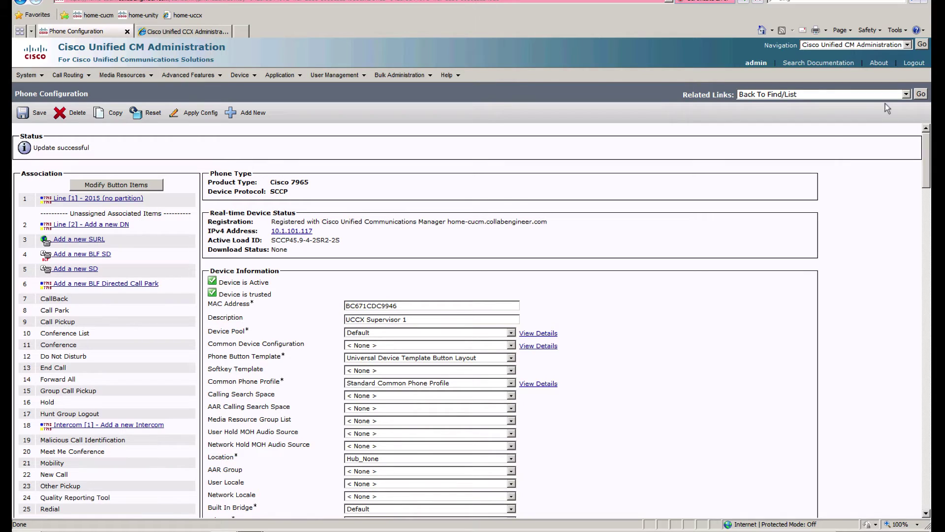
pyautogui.click(921, 94)
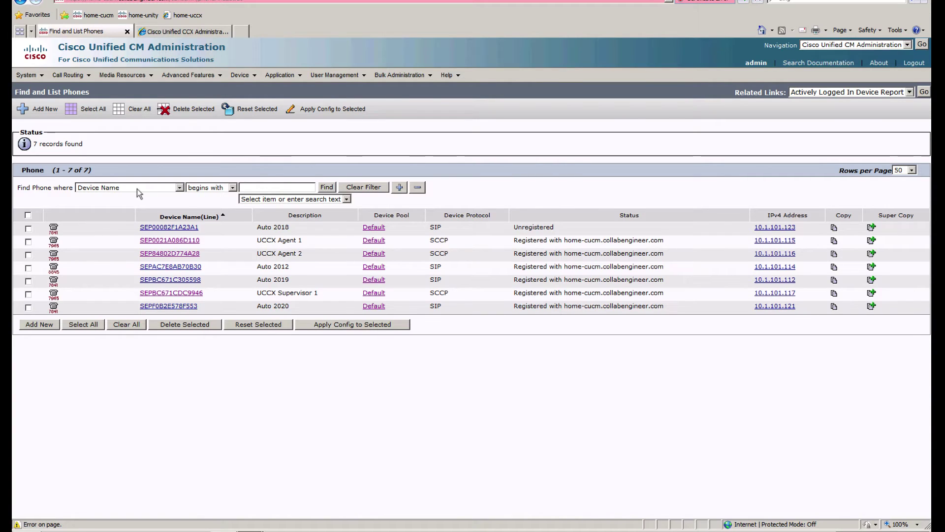
# Step: Filter the phone list by Description containing UCCX
pyautogui.click(137, 188)
pyautogui.click(111, 204)
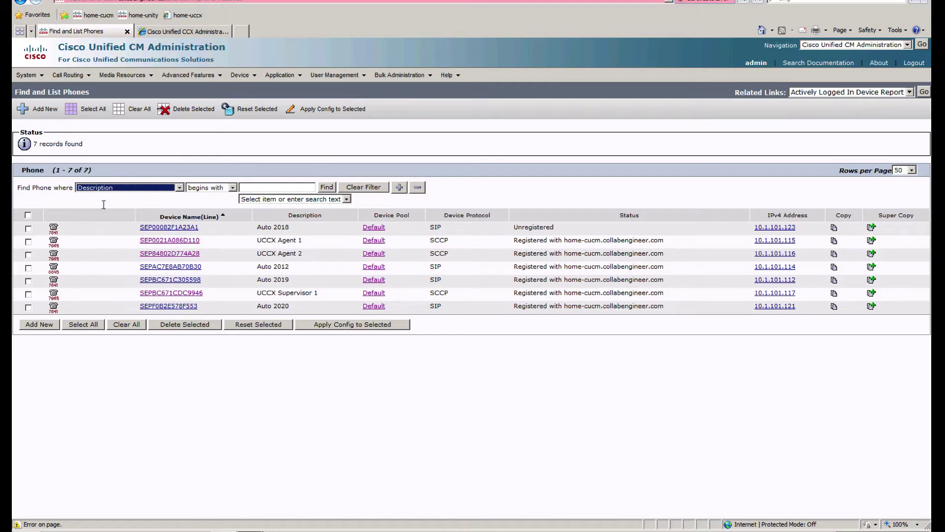
pyautogui.click(285, 188)
pyautogui.write('UCCX')
pyautogui.press('Return')
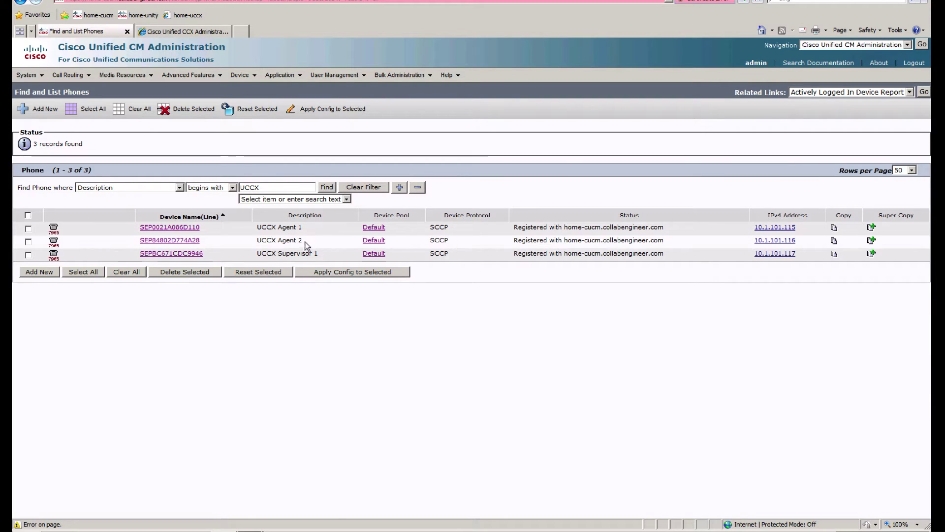
# Step: Add a new end user with User ID agent1 and enter its password
pyautogui.moveTo(338, 80)
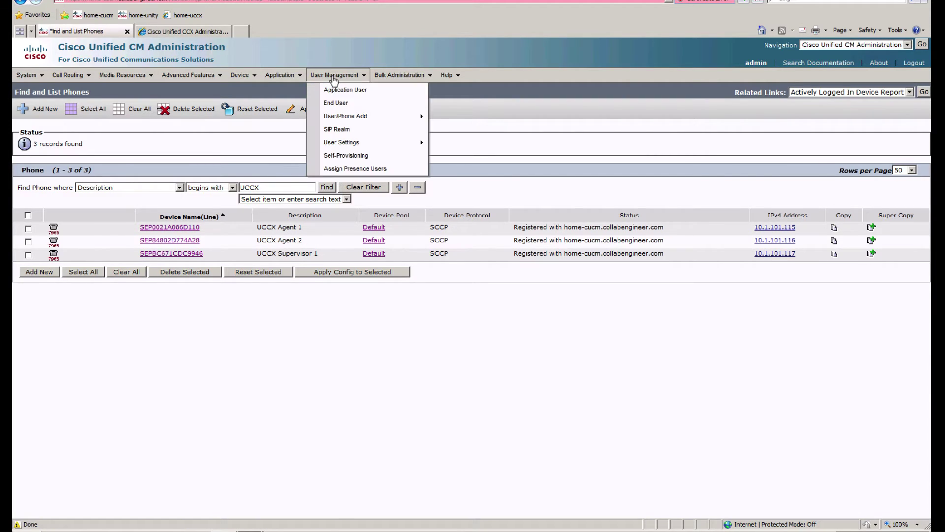
pyautogui.click(338, 103)
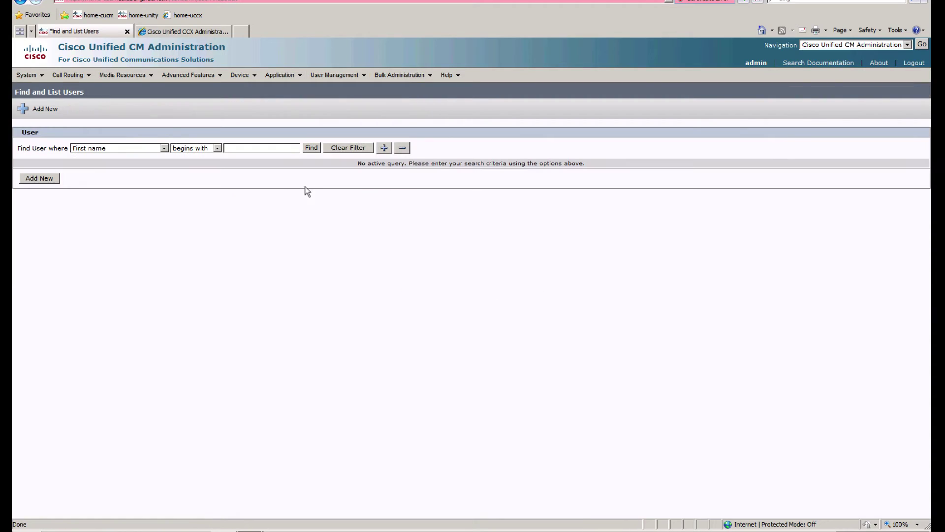
pyautogui.click(310, 148)
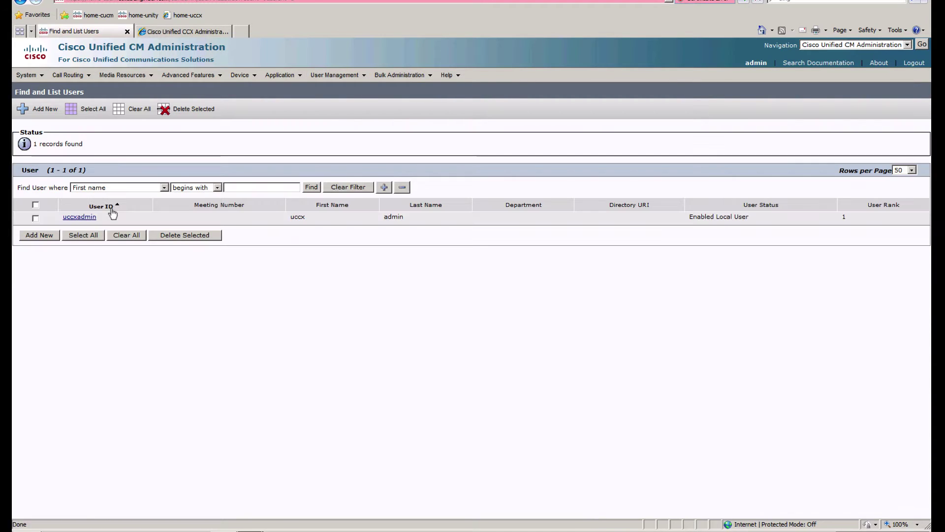
pyautogui.click(41, 235)
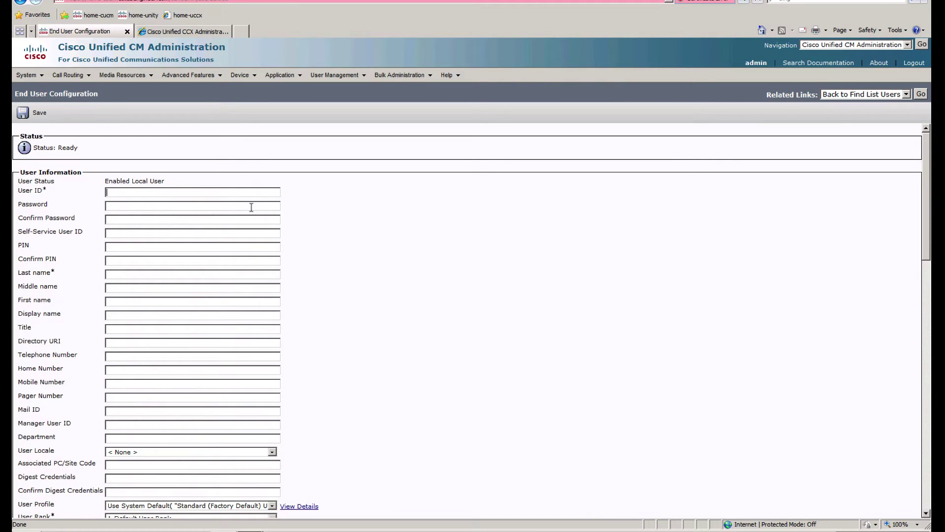
pyautogui.write('agent1')
pyautogui.click(251, 208)
pyautogui.write('cisco123')
pyautogui.press('Tab')
pyautogui.write('ci')
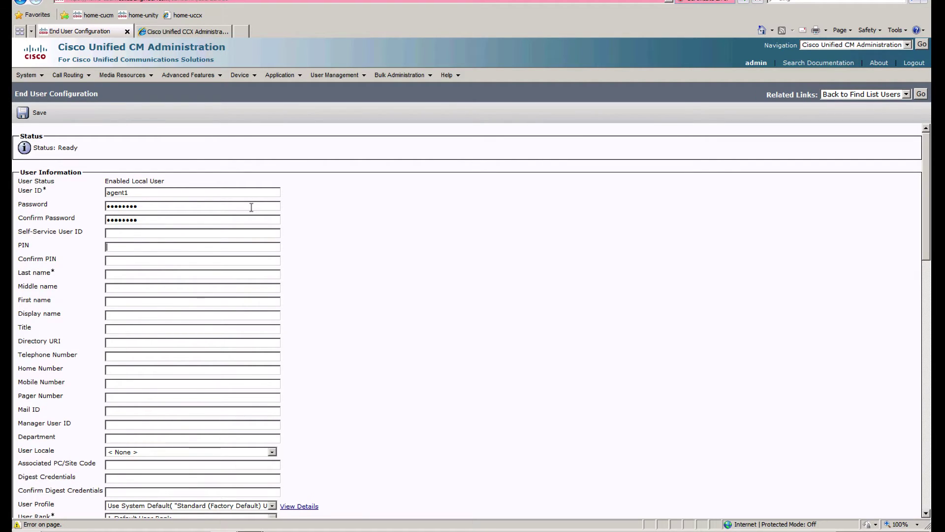
pyautogui.write('12345')
# Step: Fill in the PIN and name fields, then save end user agent1
pyautogui.press('Tab')
pyautogui.write('agent')
pyautogui.write('uccx')
pyautogui.click(167, 276)
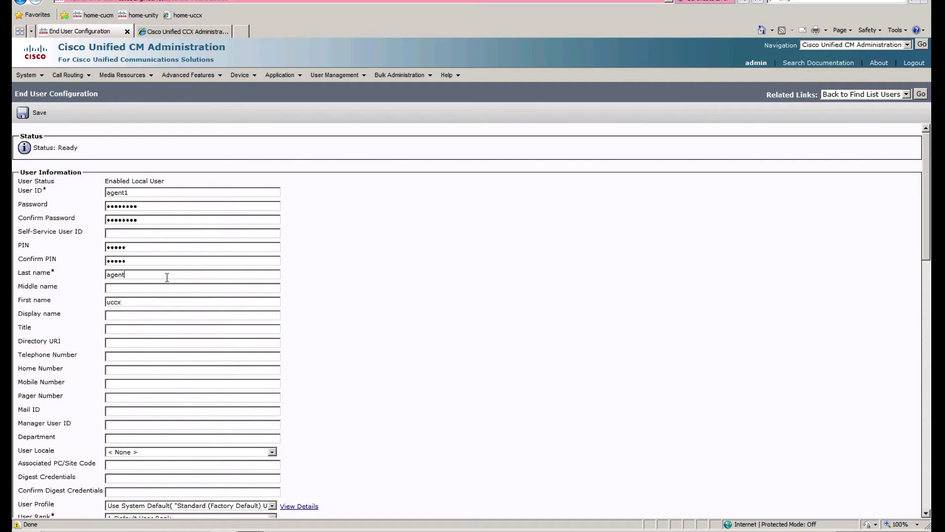
pyautogui.write('1')
pyautogui.scroll(-5, 476, 367)
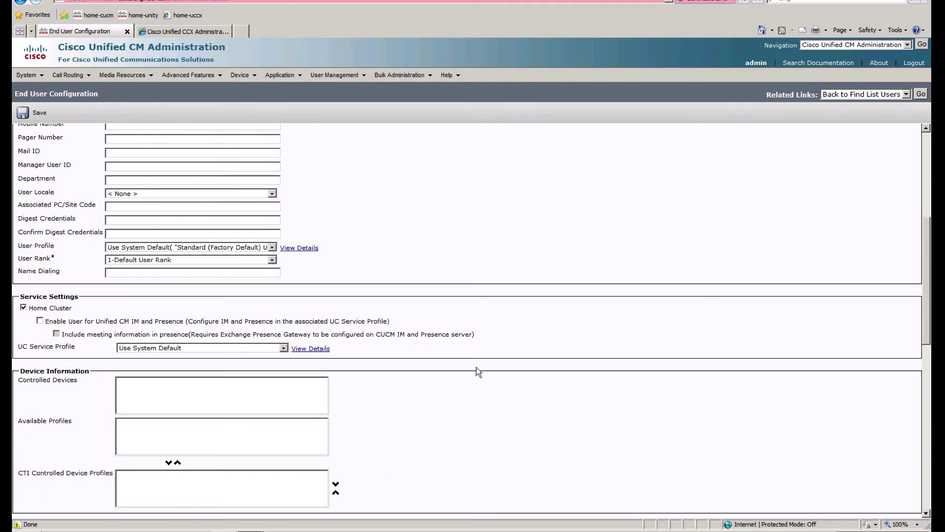
pyautogui.scroll(-11, 395, 451)
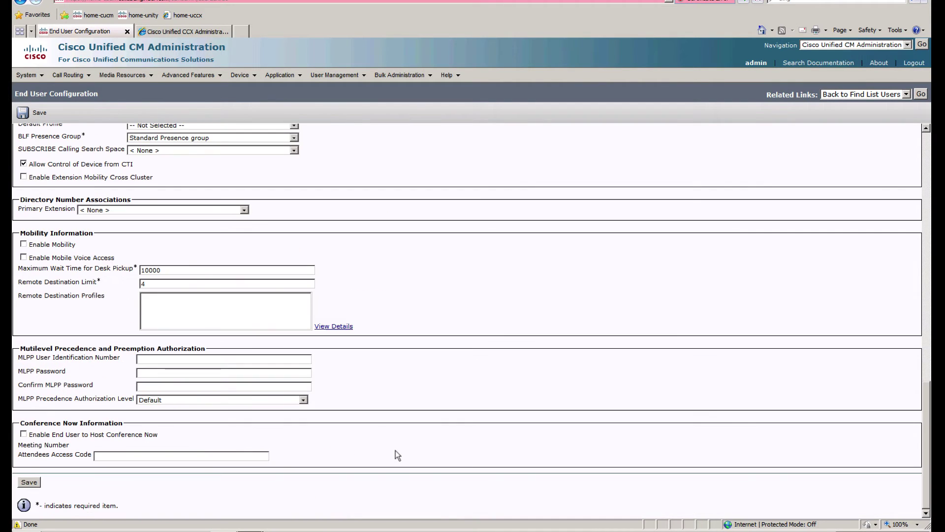
pyautogui.click(20, 112)
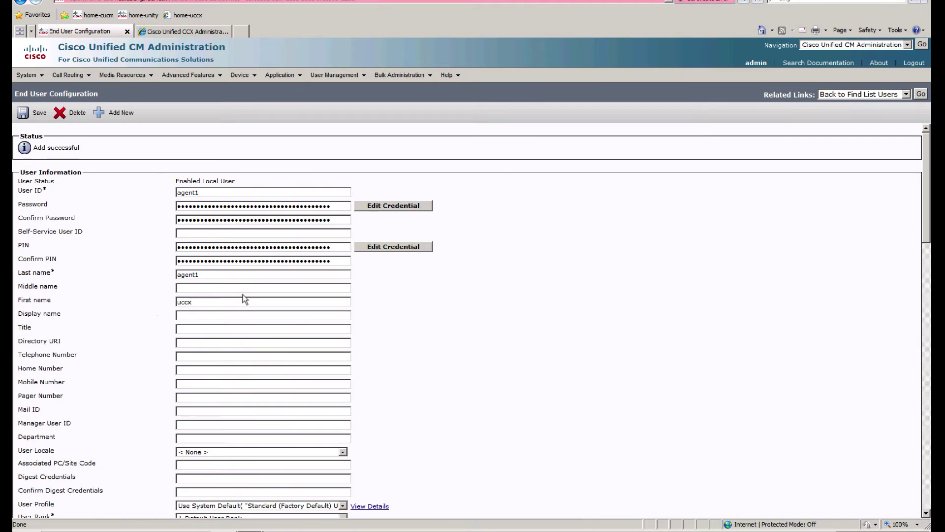
pyautogui.scroll(-7, 552, 510)
pyautogui.scroll(-10, 552, 511)
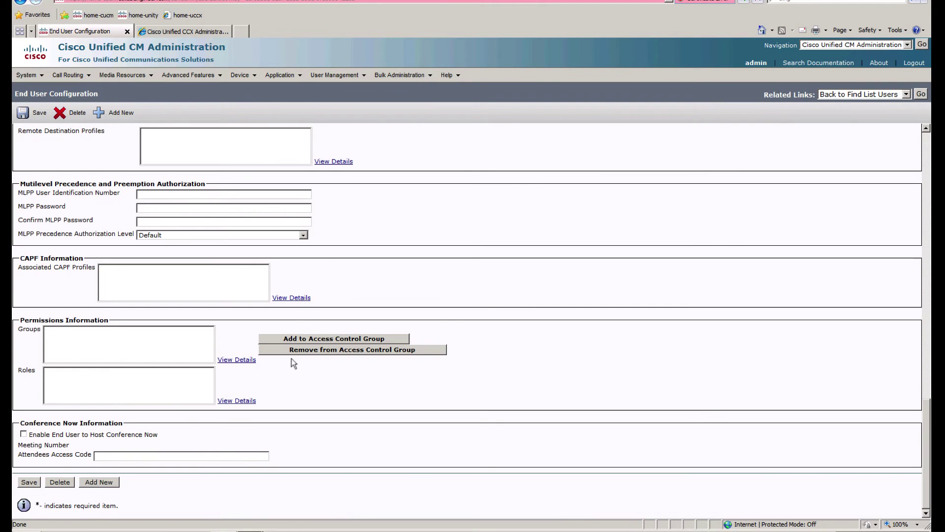
# Step: Add agent1 to the Standard CCM End Users and Standard CTI Enabled access control groups and save
pyautogui.click(299, 338)
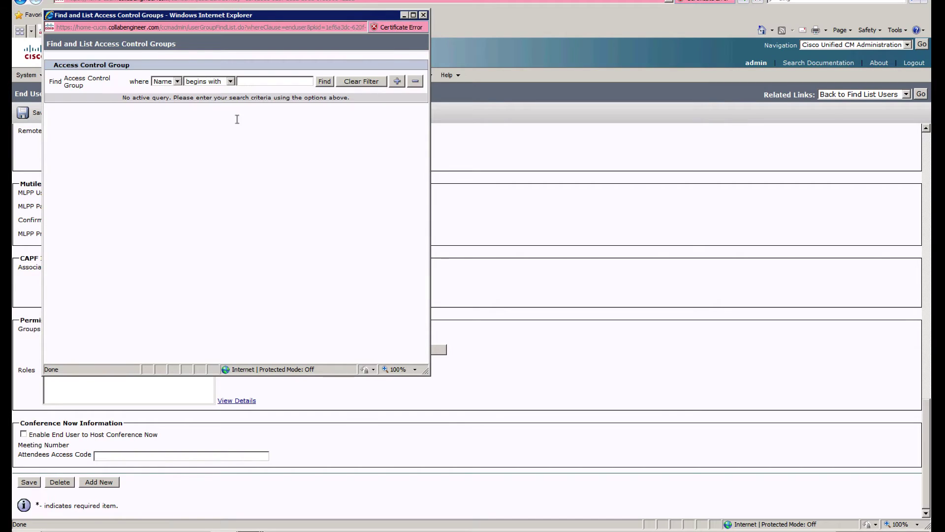
pyautogui.click(325, 81)
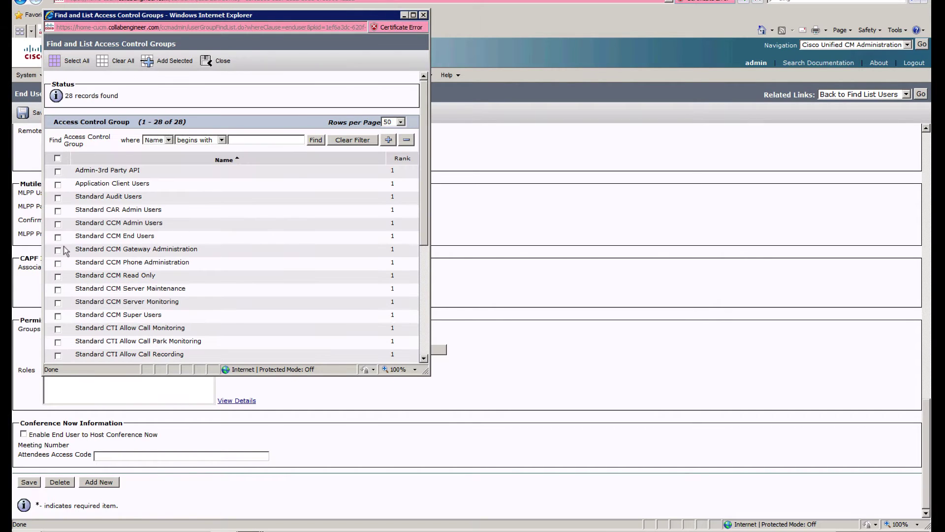
pyautogui.click(58, 237)
pyautogui.scroll(-3, 113, 284)
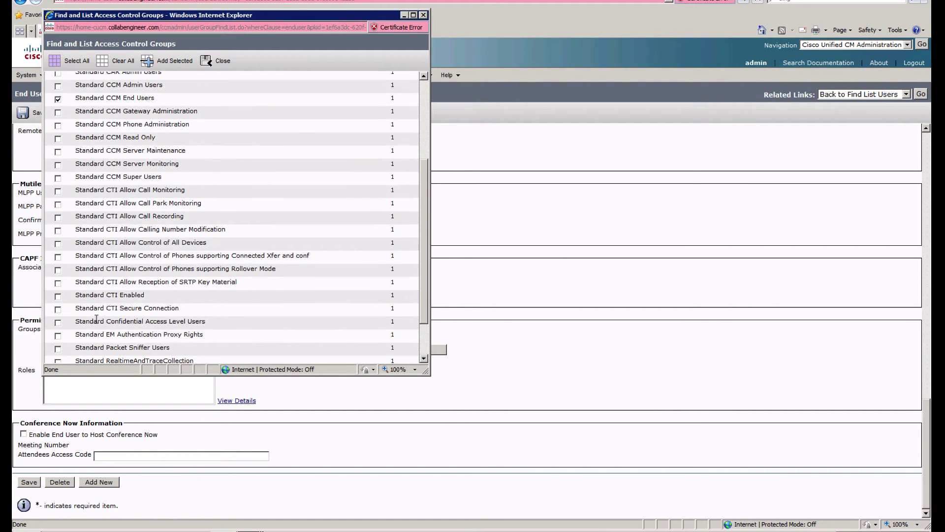
pyautogui.scroll(-2, 246, 297)
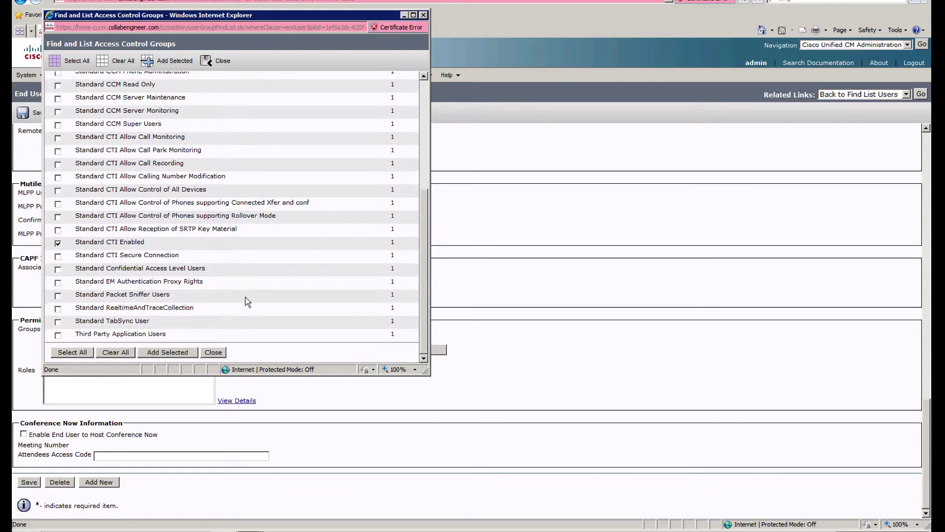
pyautogui.click(175, 60)
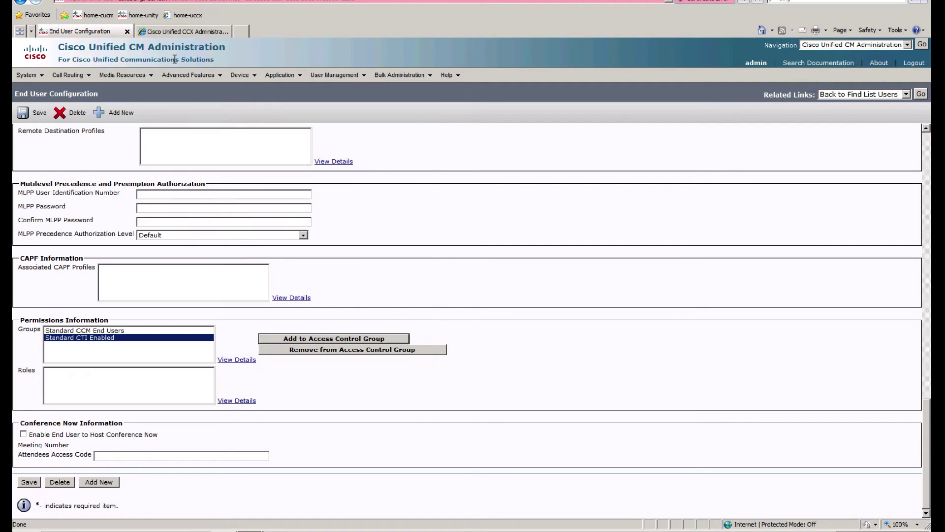
pyautogui.click(36, 113)
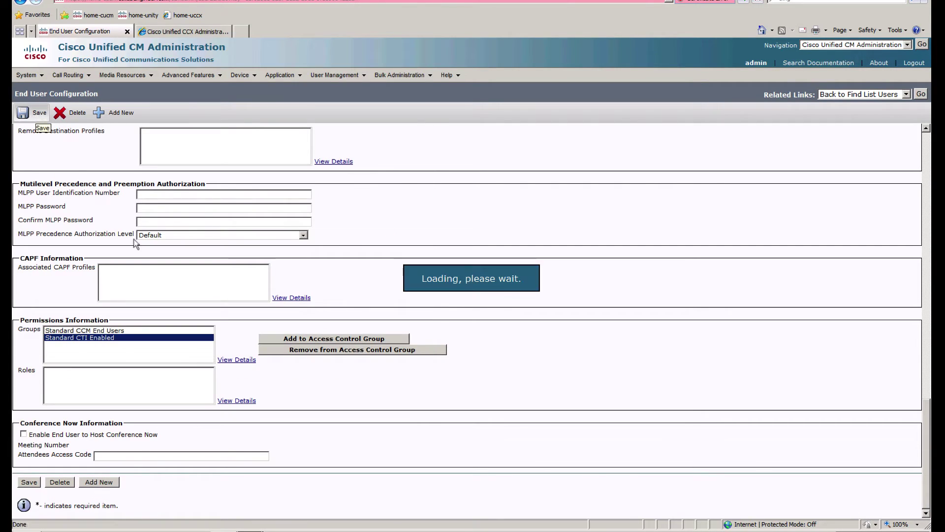
pyautogui.scroll(-10, 416, 408)
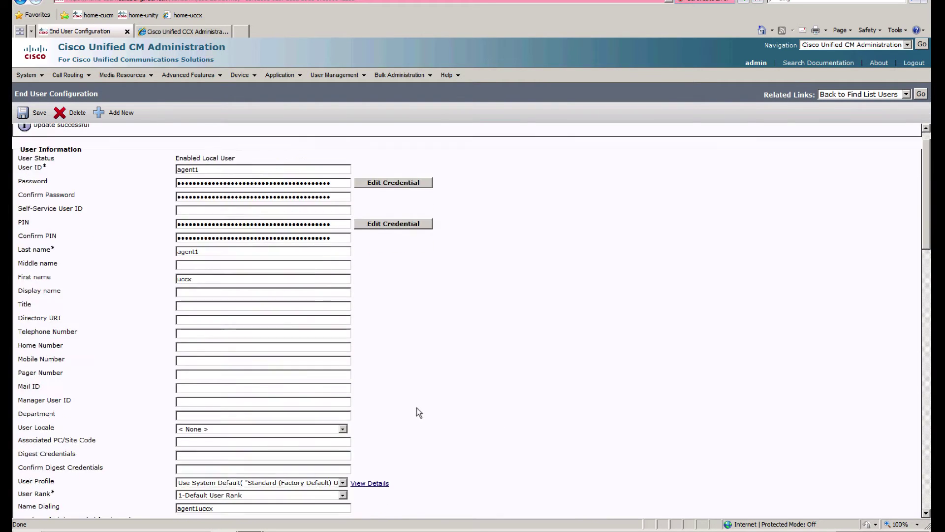
# Step: Associate agent1 with the UCCX Agent 1 phone, found by searching descriptions for 'UCCX'
pyautogui.click(351, 230)
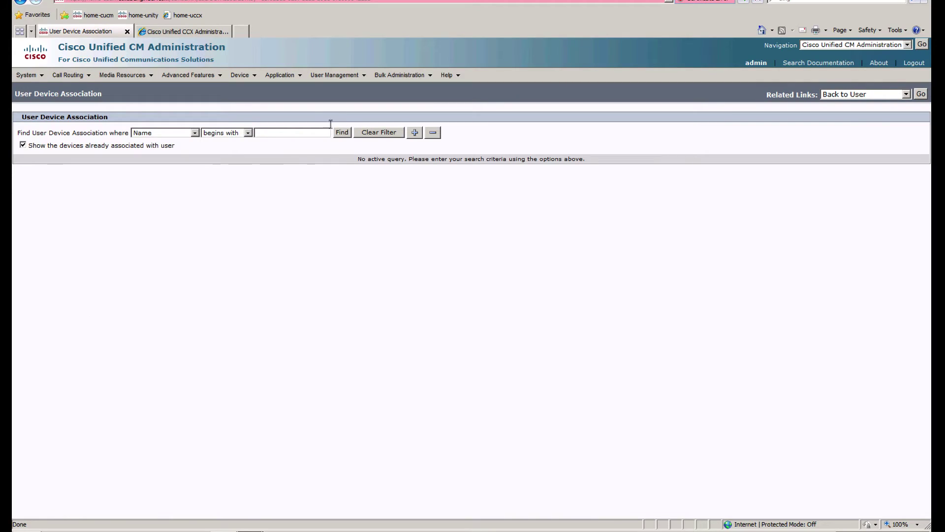
pyautogui.click(184, 133)
pyautogui.click(155, 150)
pyautogui.click(270, 132)
pyautogui.write('UCCX')
pyautogui.press('Return')
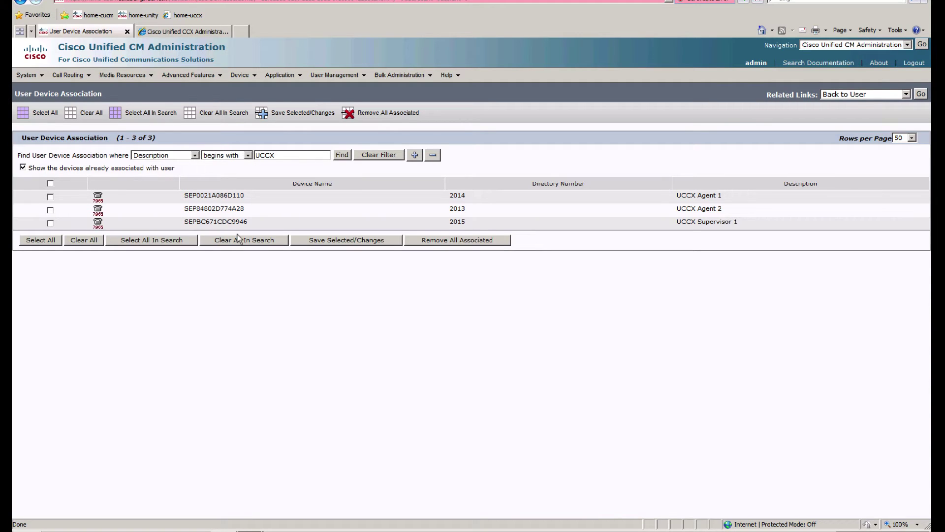
pyautogui.click(51, 197)
pyautogui.click(342, 241)
# Step: Set agent1's primary and IPCC extensions to 2014 and save
pyautogui.click(921, 93)
pyautogui.scroll(-8, 379, 346)
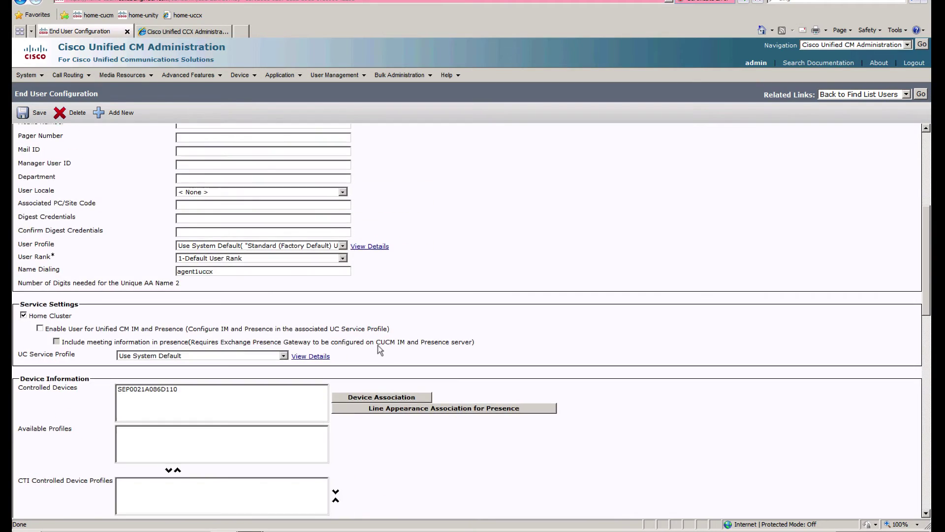
pyautogui.scroll(5, 377, 345)
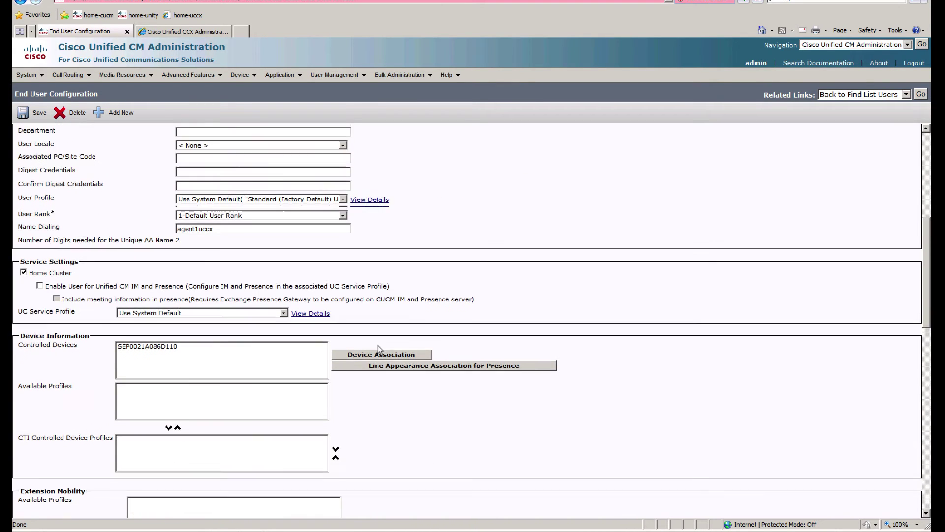
pyautogui.scroll(-4, 378, 345)
pyautogui.scroll(-3, 380, 349)
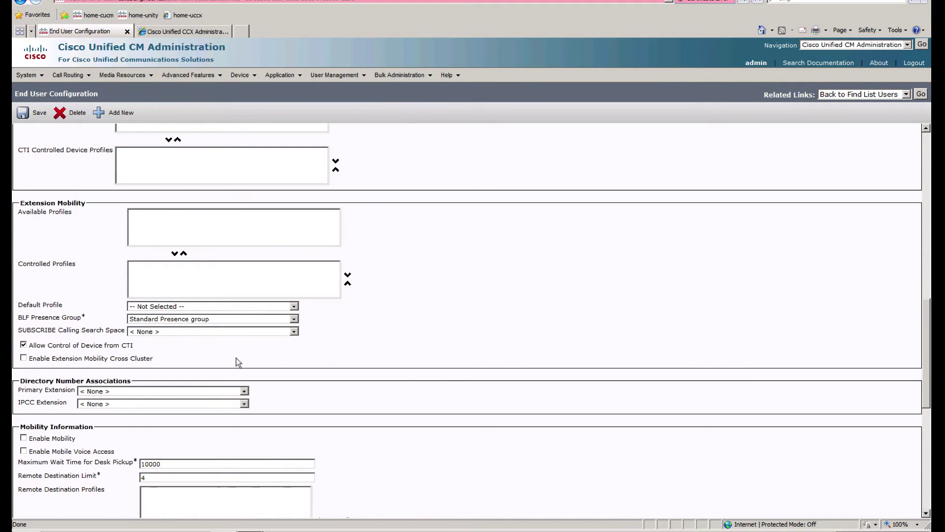
pyautogui.click(185, 390)
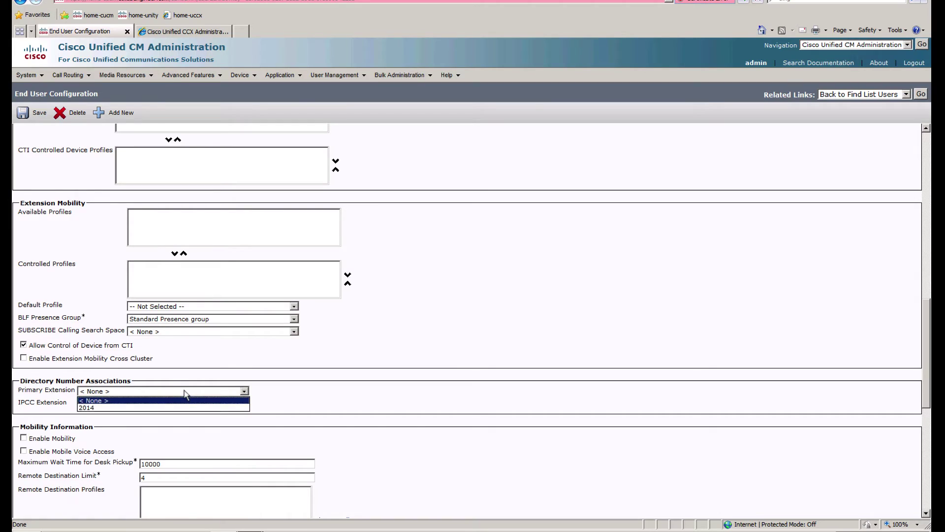
pyautogui.click(138, 408)
pyautogui.click(114, 404)
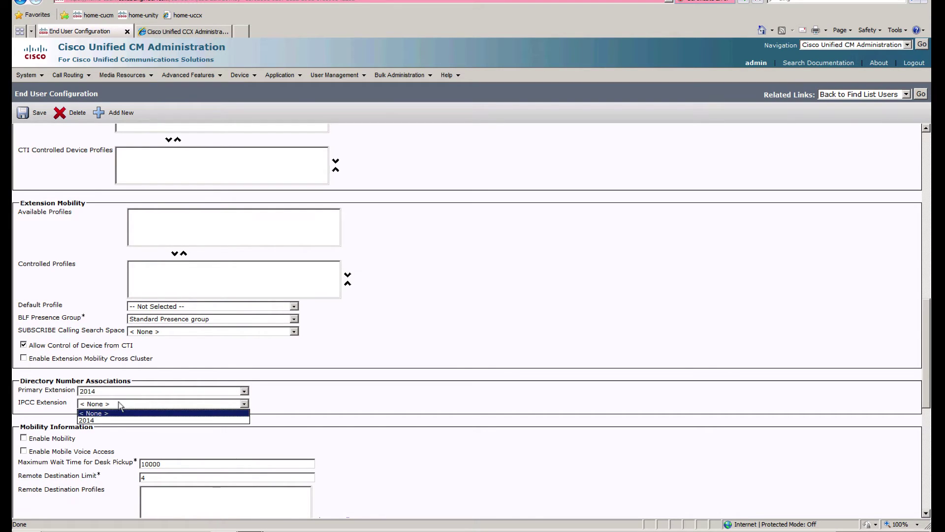
pyautogui.click(101, 420)
pyautogui.click(38, 117)
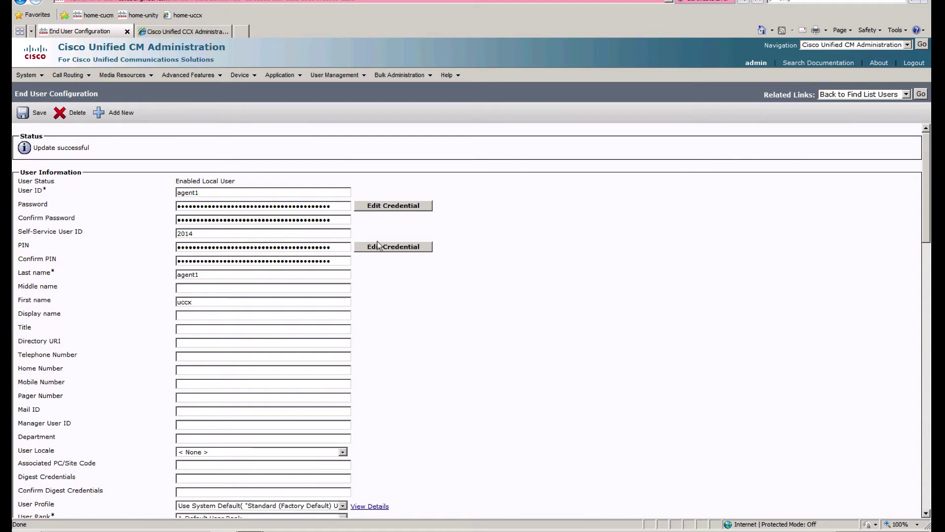
# Step: Scroll through agent1's saved user settings to review them
pyautogui.scroll(-5, 782, 316)
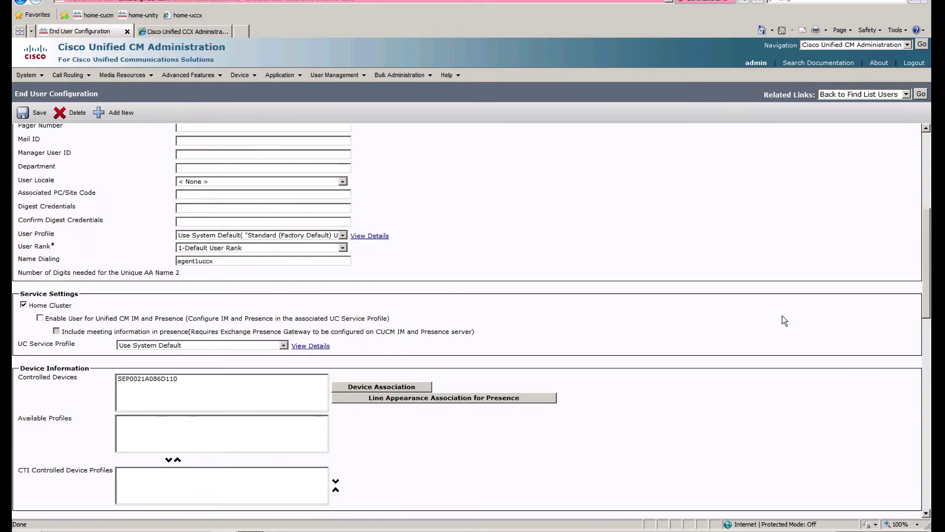
pyautogui.scroll(-2, 785, 320)
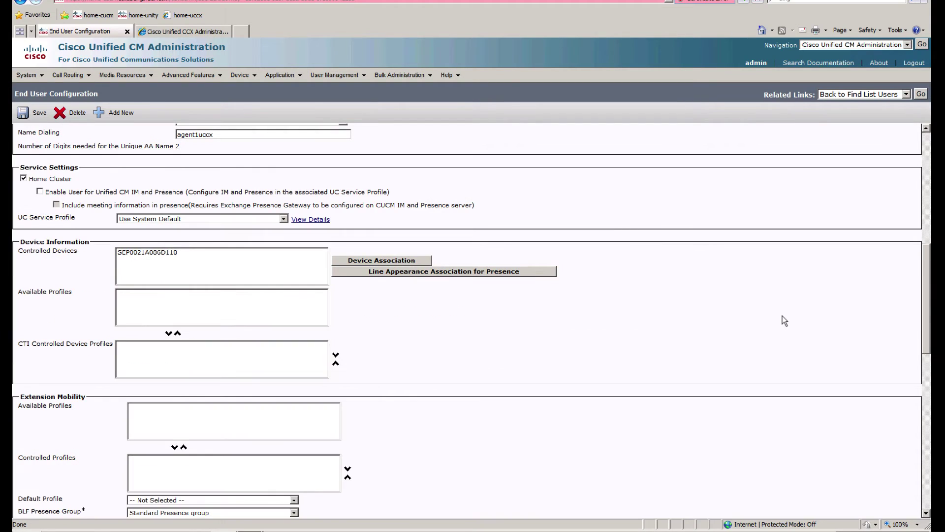
pyautogui.scroll(-3, 784, 320)
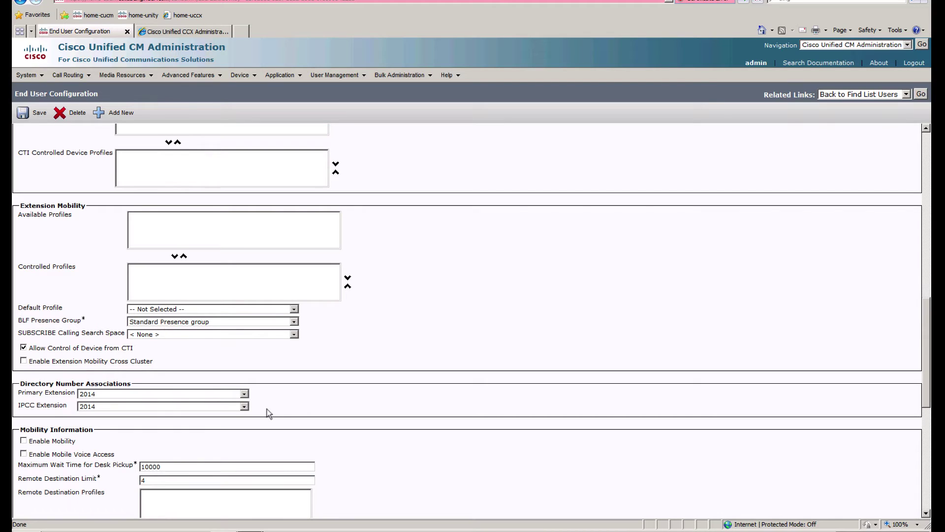
pyautogui.scroll(-2, 268, 413)
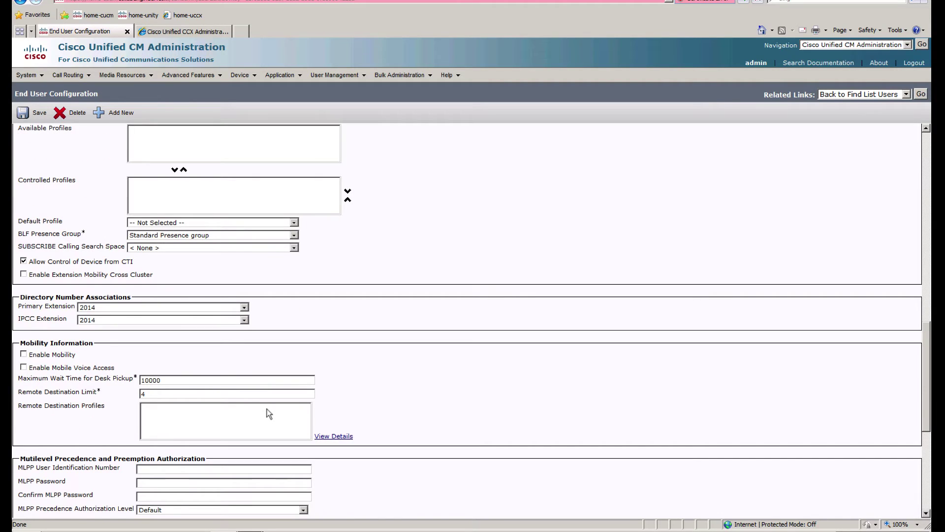
pyautogui.scroll(-5, 422, 424)
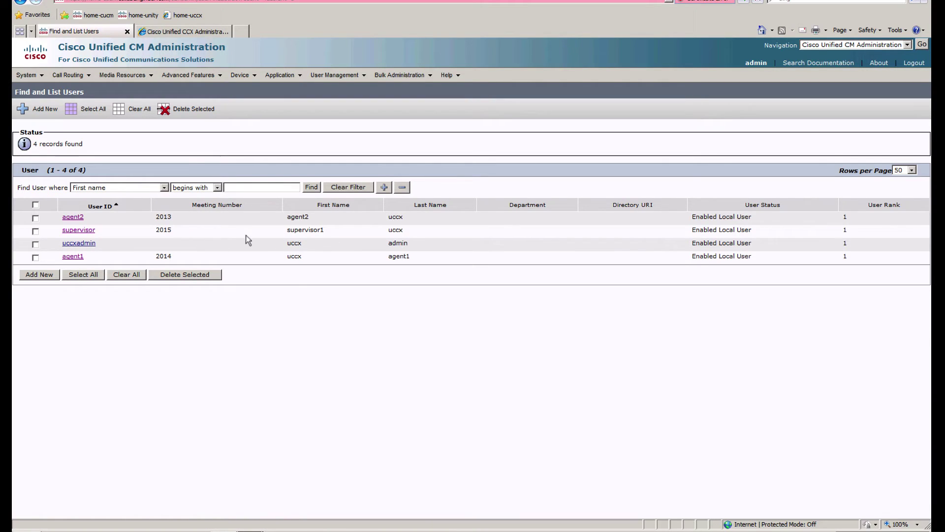
# Step: In CCX Administration, start a new Cisco Script Application from Application Management
pyautogui.click(172, 31)
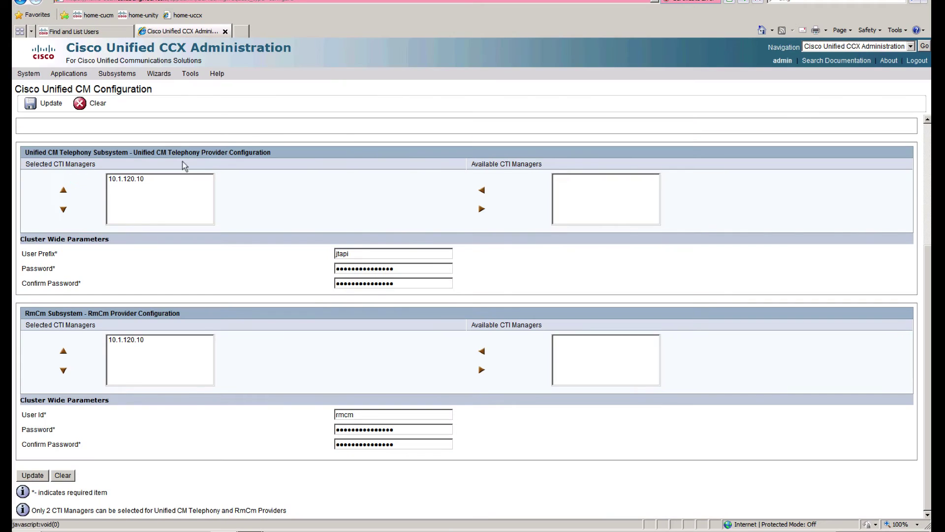
pyautogui.scroll(2, 125, 119)
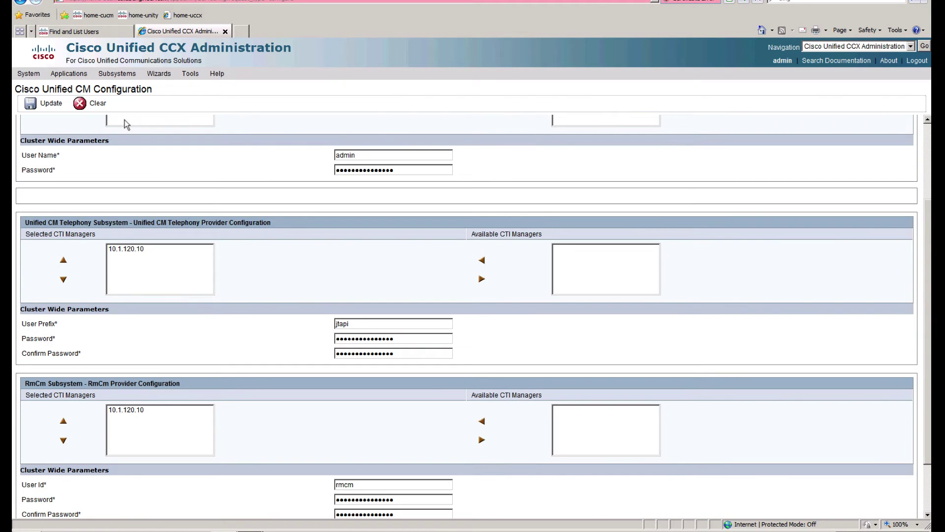
pyautogui.scroll(3, 214, 129)
pyautogui.moveTo(66, 72)
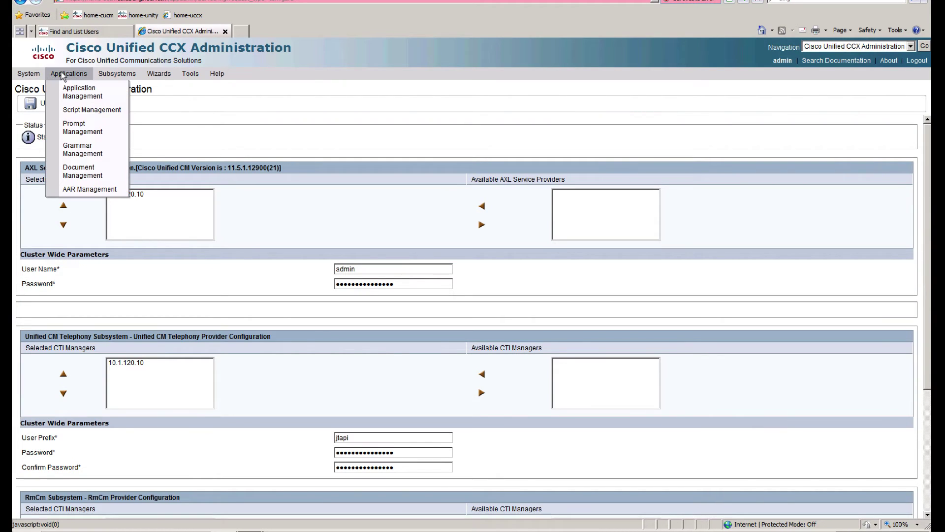
pyautogui.click(83, 92)
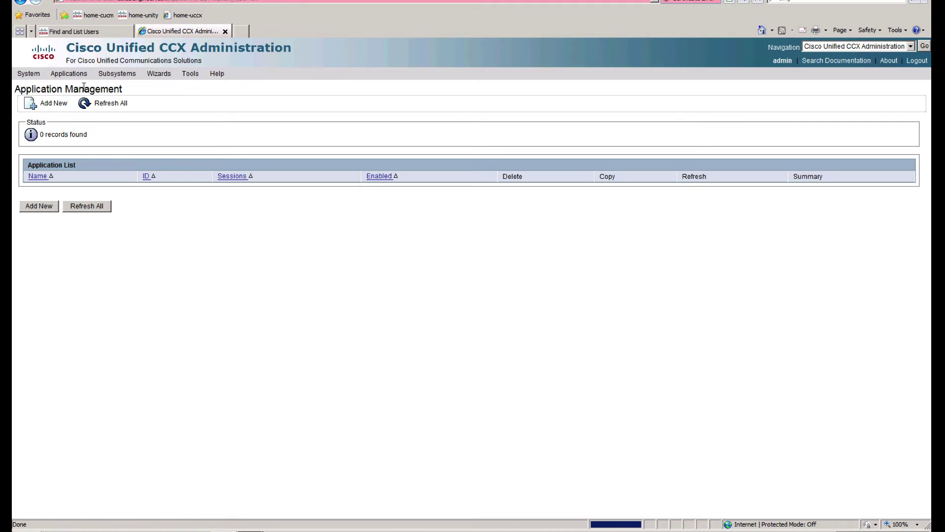
pyautogui.click(39, 206)
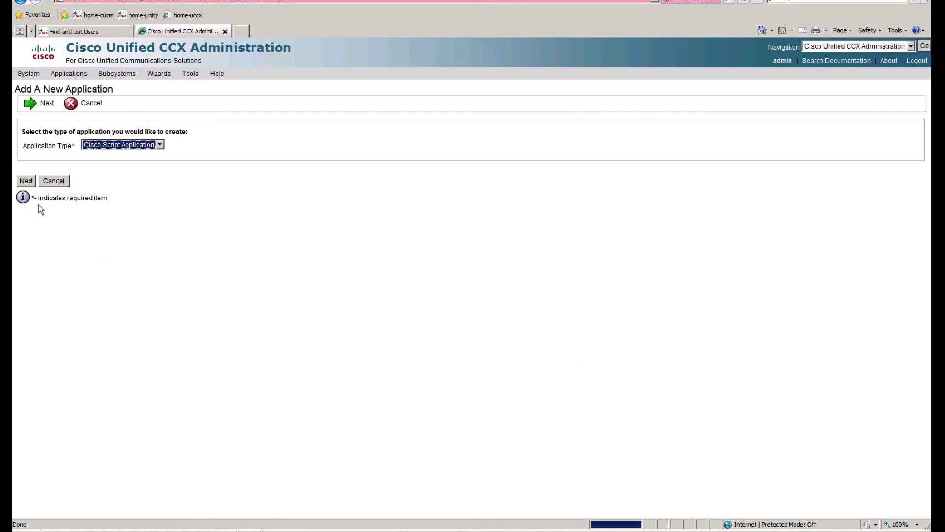
pyautogui.click(148, 144)
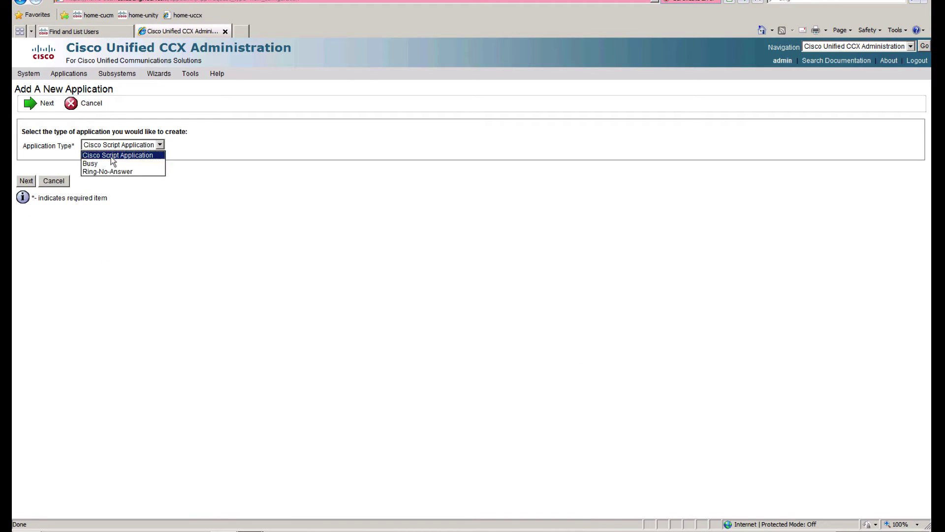
pyautogui.click(132, 156)
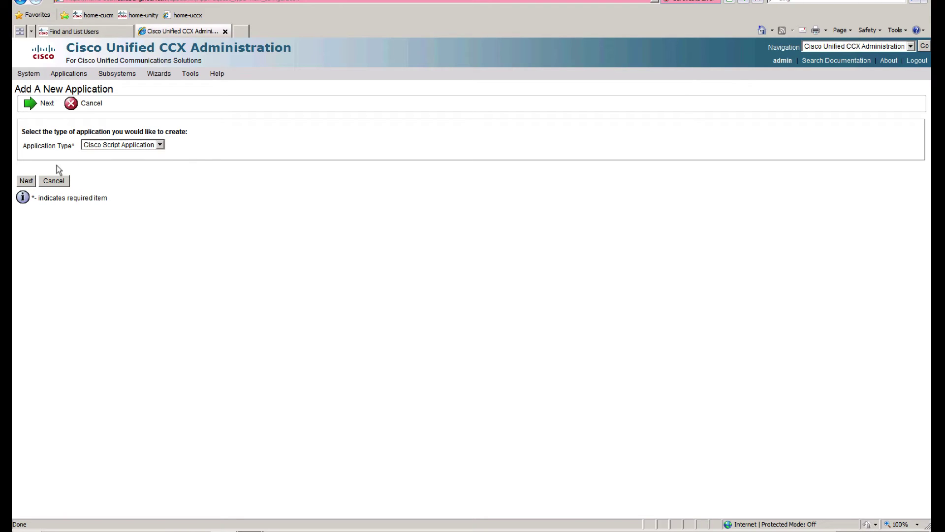
pyautogui.click(26, 180)
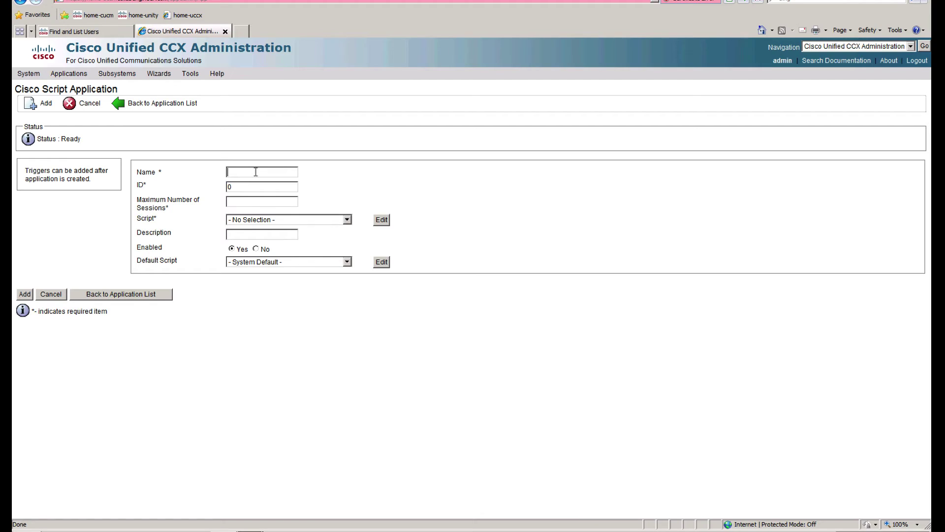
# Step: Name it MainAA with 5 sessions and the aa.aef script, then add it
pyautogui.write('MainAA')
pyautogui.click(331, 220)
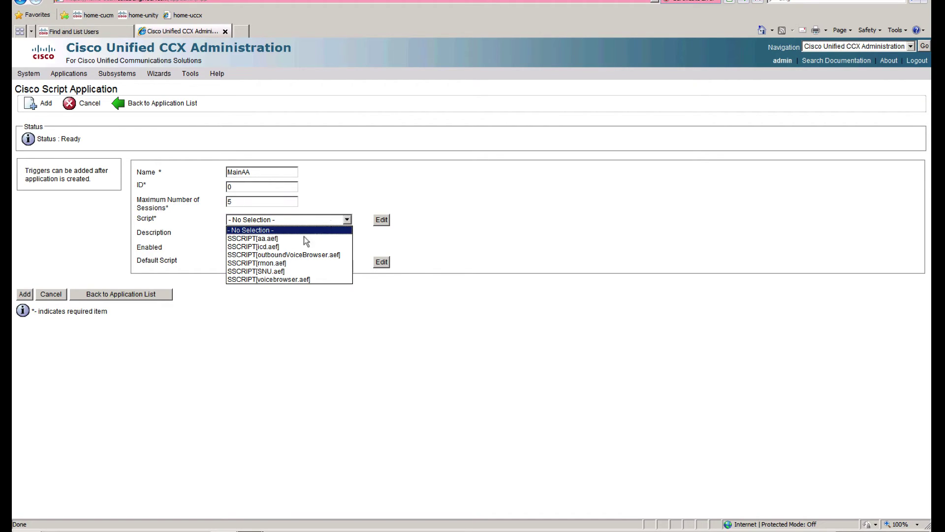
pyautogui.click(265, 239)
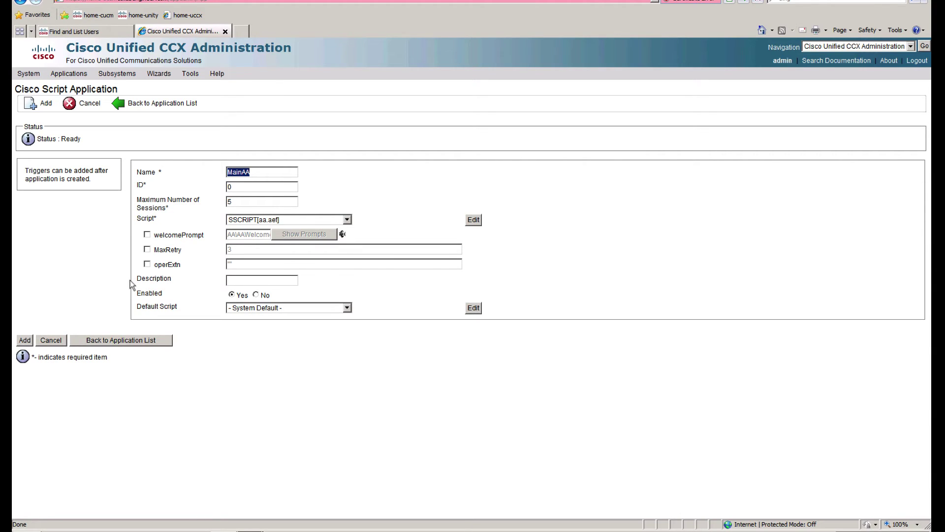
pyautogui.click(26, 341)
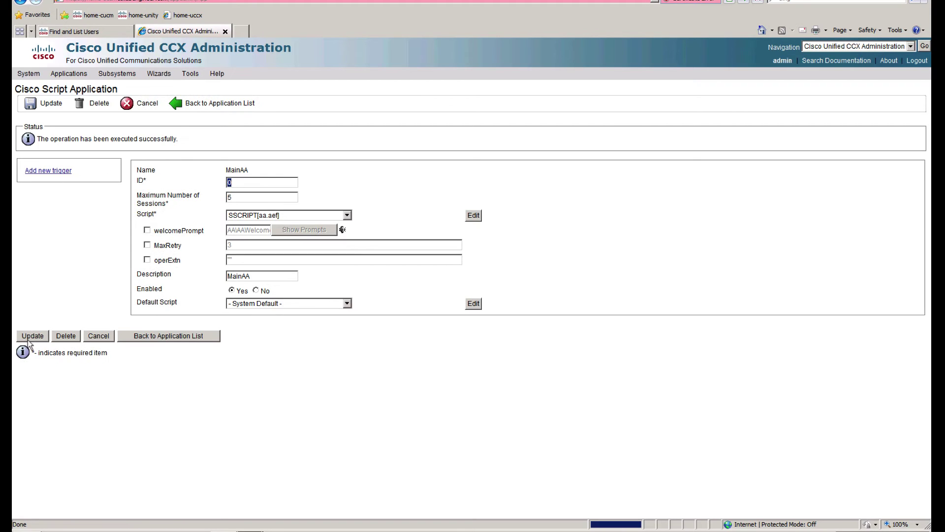
# Step: Cancel the new trigger and open the Unified CM Telephony Call Control Group list
pyautogui.click(57, 172)
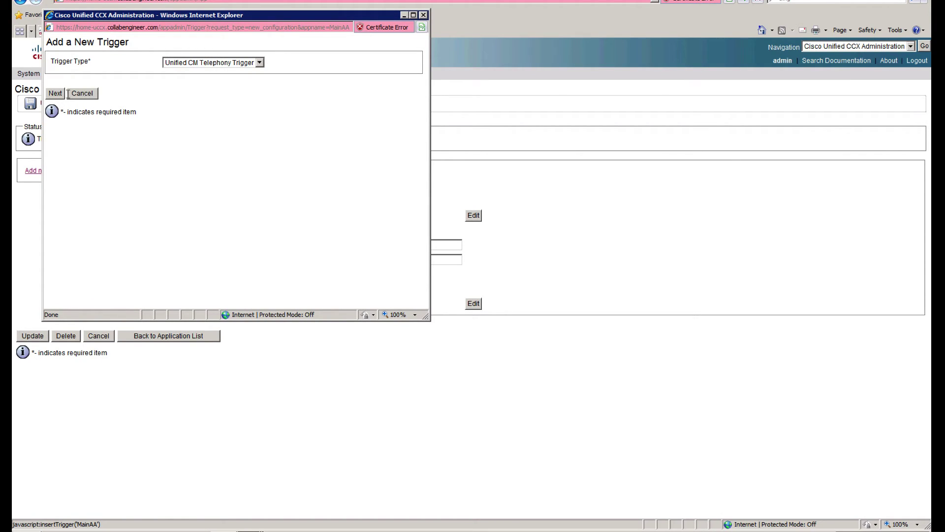
pyautogui.click(81, 94)
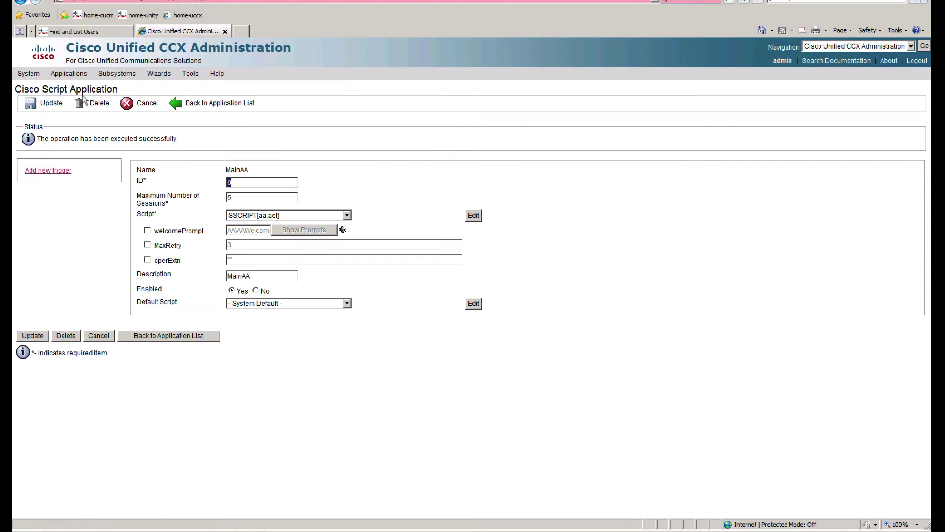
pyautogui.moveTo(117, 78)
pyautogui.moveTo(155, 87)
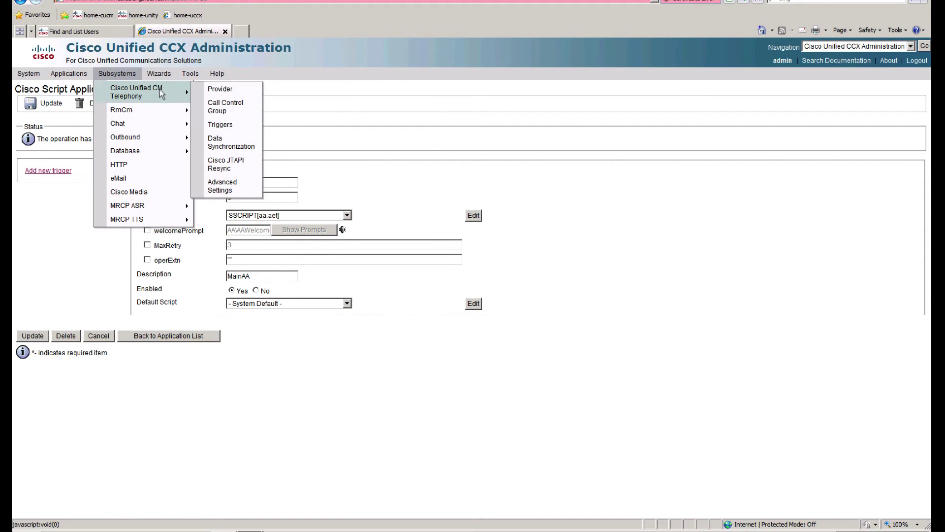
pyautogui.click(246, 112)
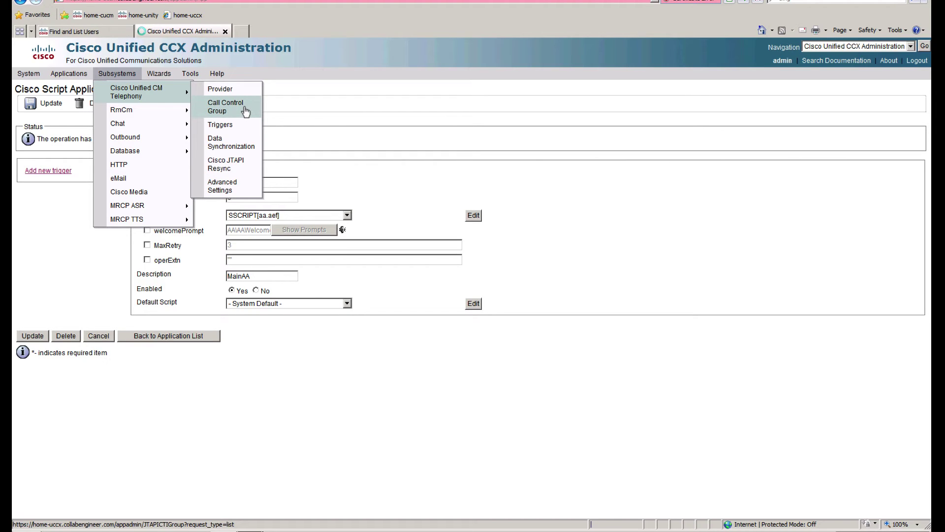
pyautogui.click(244, 107)
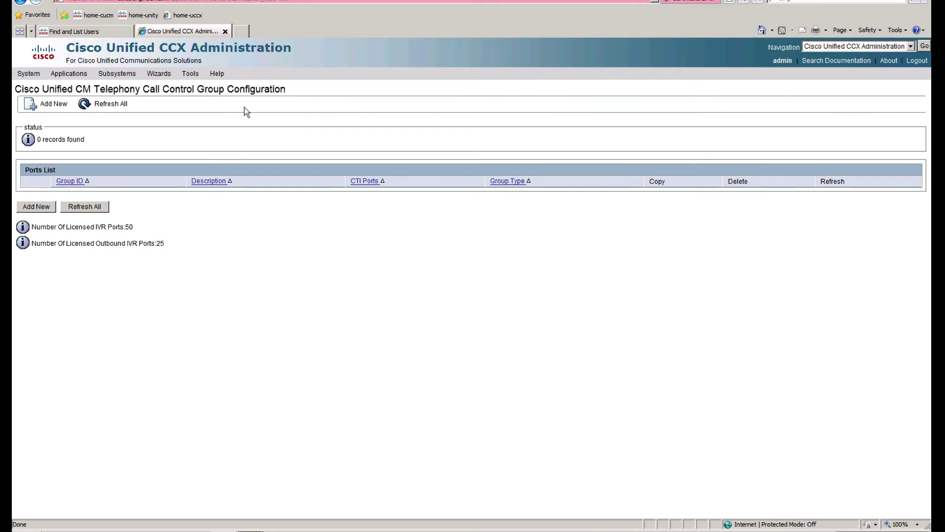
# Step: List all phones in CM Administration with the search filter cleared
pyautogui.click(104, 31)
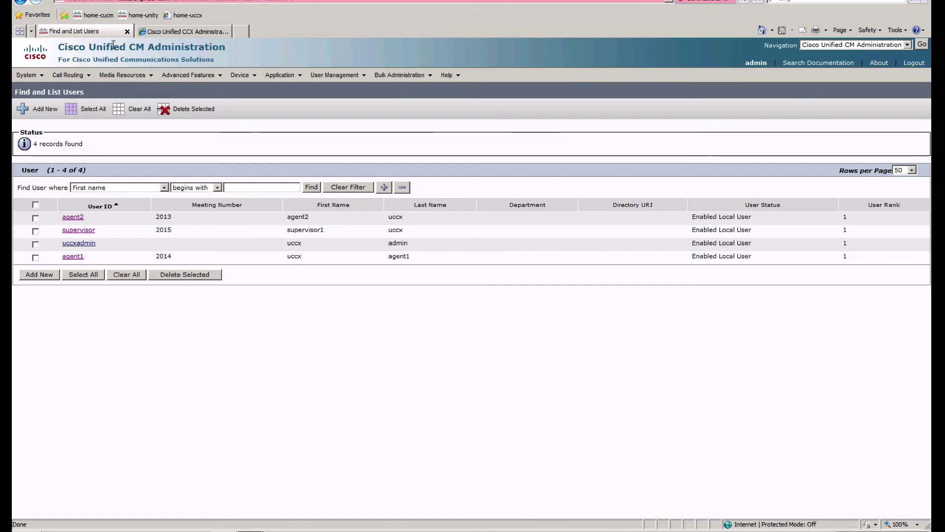
pyautogui.click(247, 78)
pyautogui.click(252, 128)
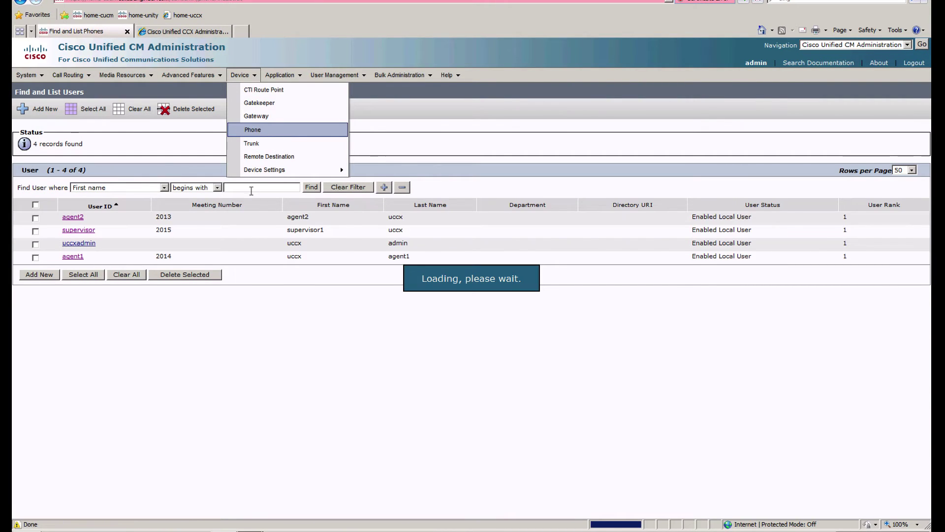
pyautogui.doubleClick(274, 190)
pyautogui.press('BackSpace')
pyautogui.press('Return')
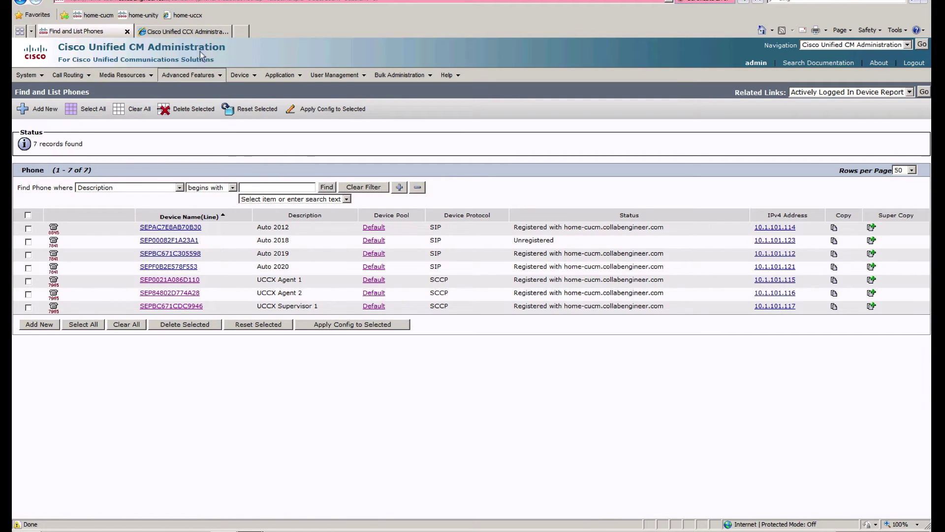
pyautogui.click(184, 31)
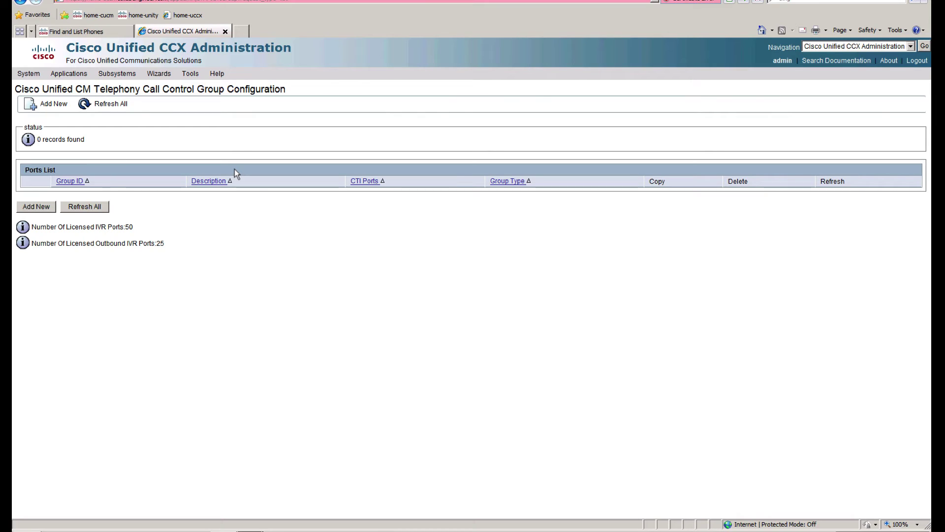
# Step: Start a new call control group with description uccx-5 and 5 CTI ports
pyautogui.click(39, 207)
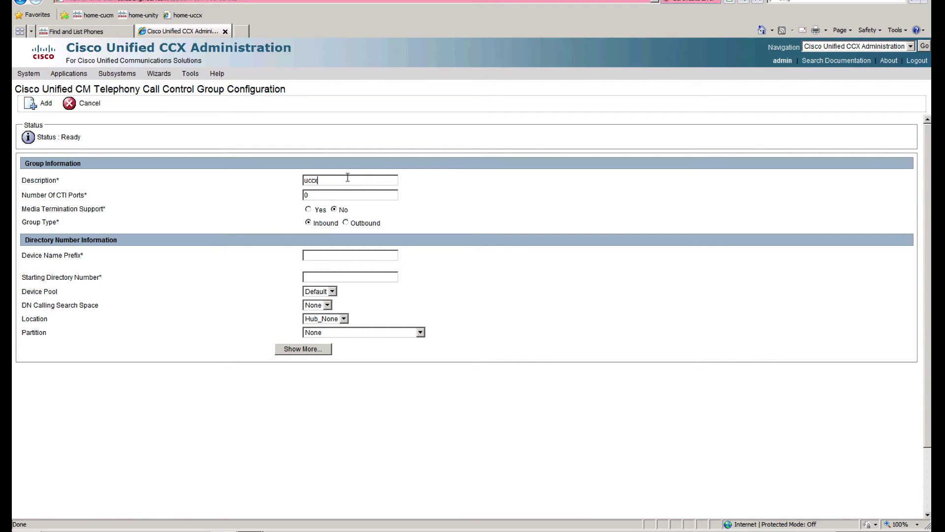
pyautogui.click(348, 178)
pyautogui.write('uccx-')
pyautogui.write('5')
pyautogui.press('Tab')
pyautogui.click(332, 258)
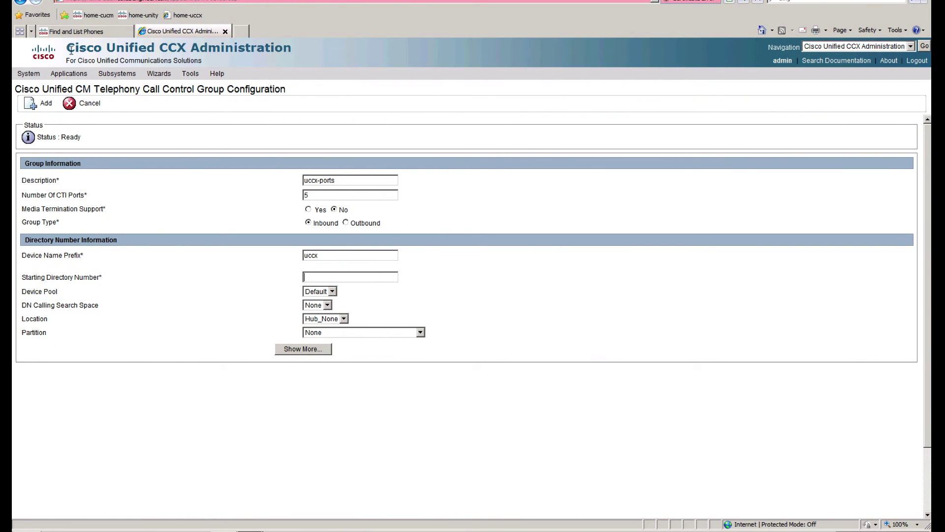
pyautogui.click(88, 33)
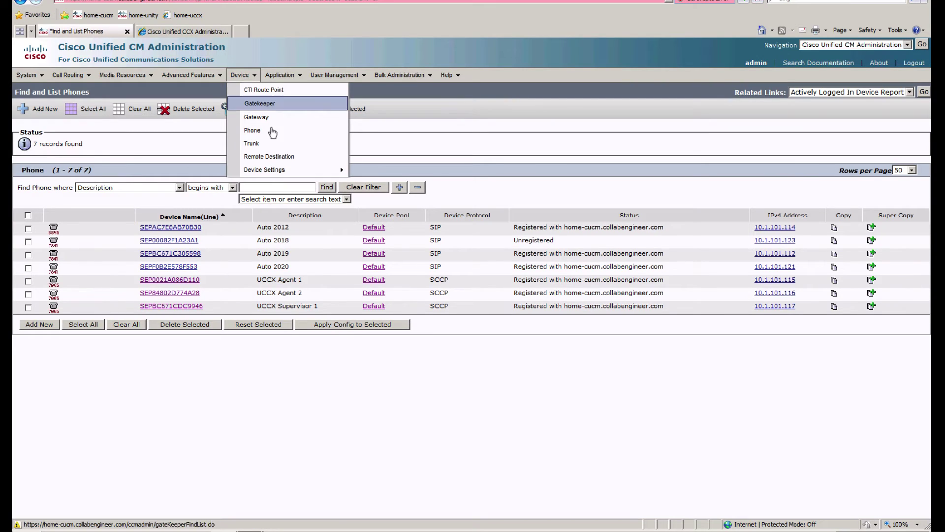
# Step: List all Route Plan Report patterns to see directory numbers 2012–2020 already in use
pyautogui.moveTo(69, 75)
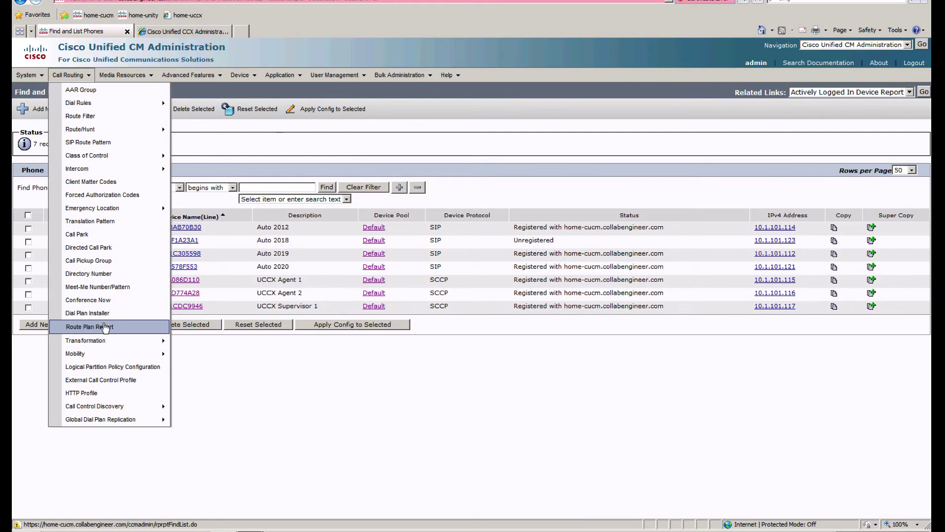
pyautogui.click(118, 328)
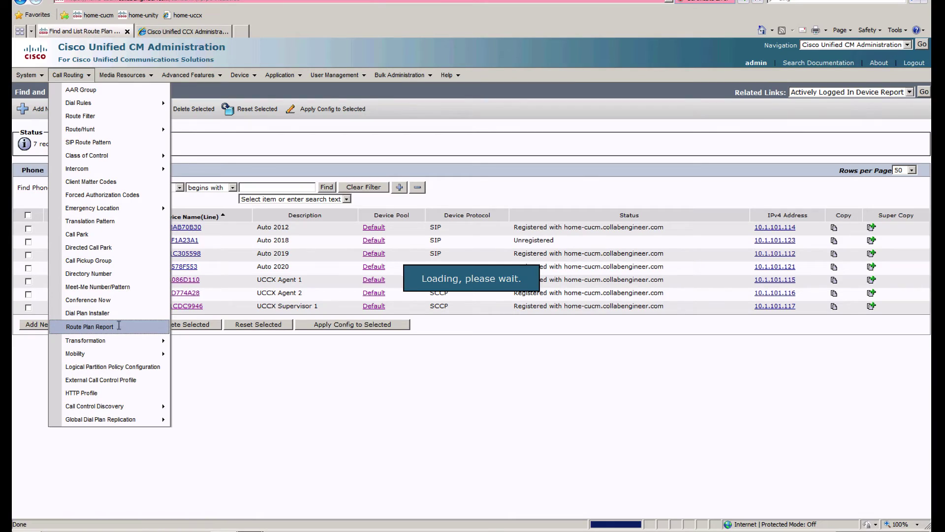
pyautogui.click(453, 133)
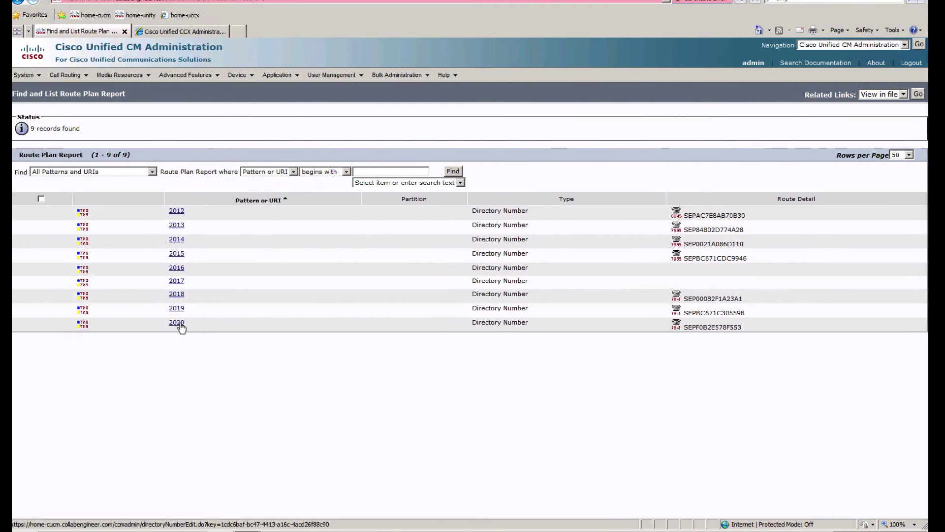
# Step: Set starting directory number 2100 and ASCII alerting name 2100, then add the call control group
pyautogui.click(185, 26)
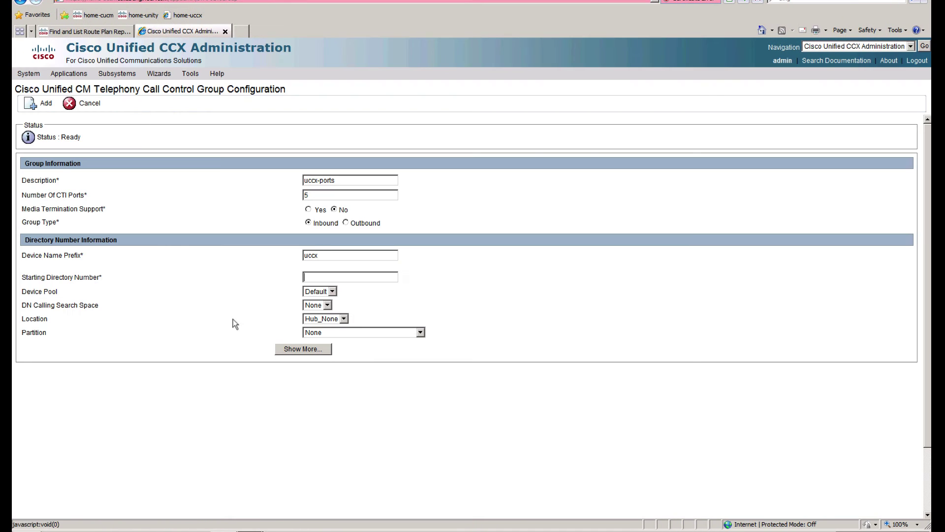
pyautogui.write('2100')
pyautogui.click(312, 351)
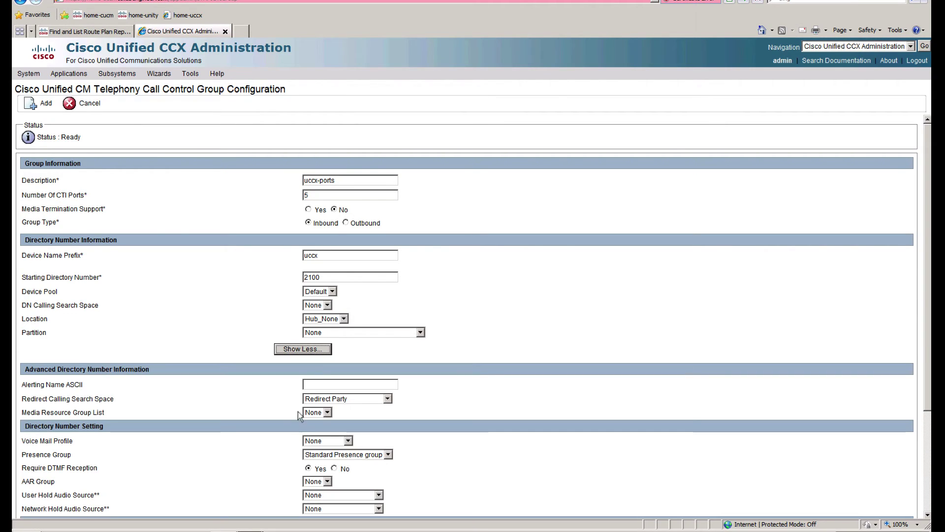
pyautogui.scroll(-2, 240, 450)
pyautogui.click(338, 384)
pyautogui.write('2100')
pyautogui.doubleClick(341, 280)
pyautogui.click(224, 335)
pyautogui.scroll(-1, 209, 411)
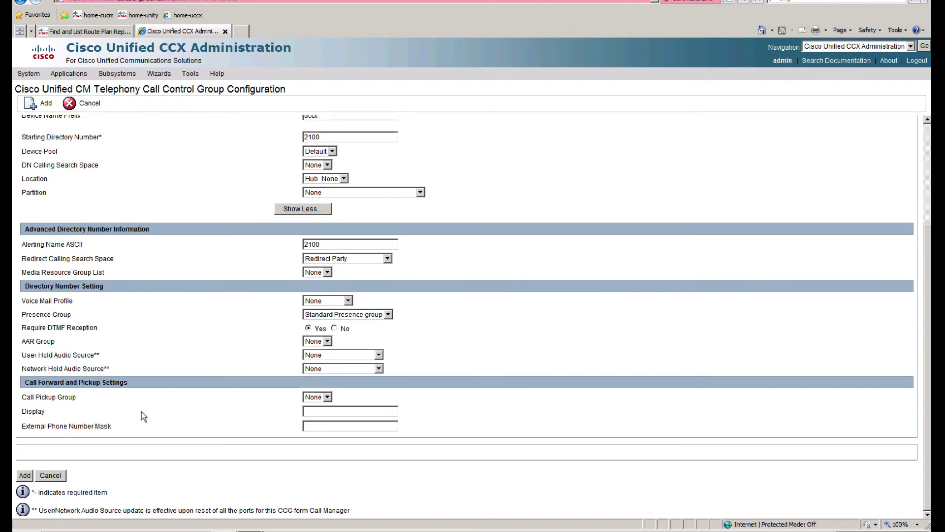
pyautogui.click(24, 475)
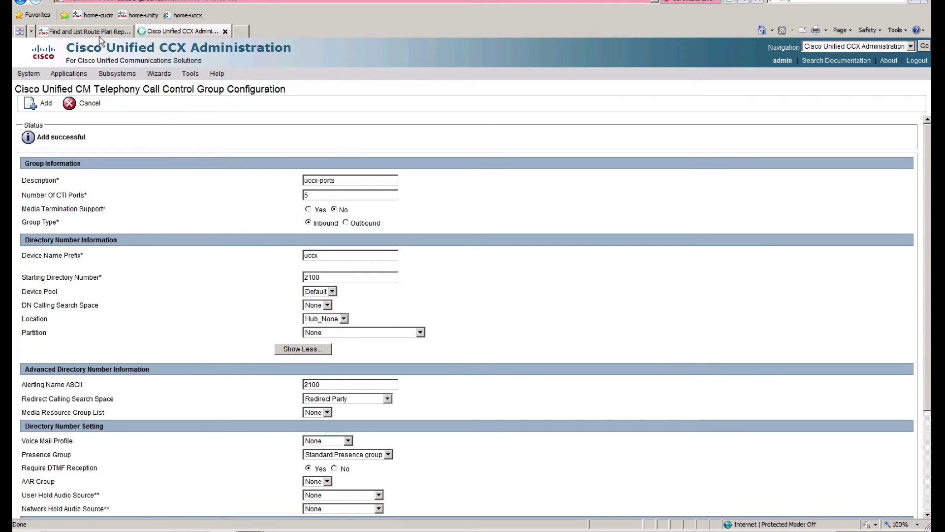
# Step: Check the CM phone list for the new CTI ports uccx2100–2104, then return to the call control groups
pyautogui.click(93, 33)
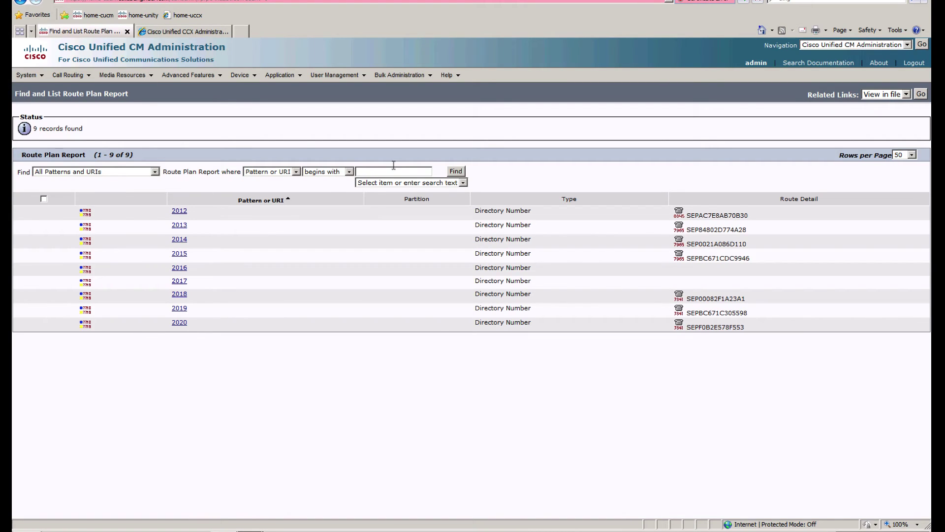
pyautogui.moveTo(240, 75)
pyautogui.click(279, 131)
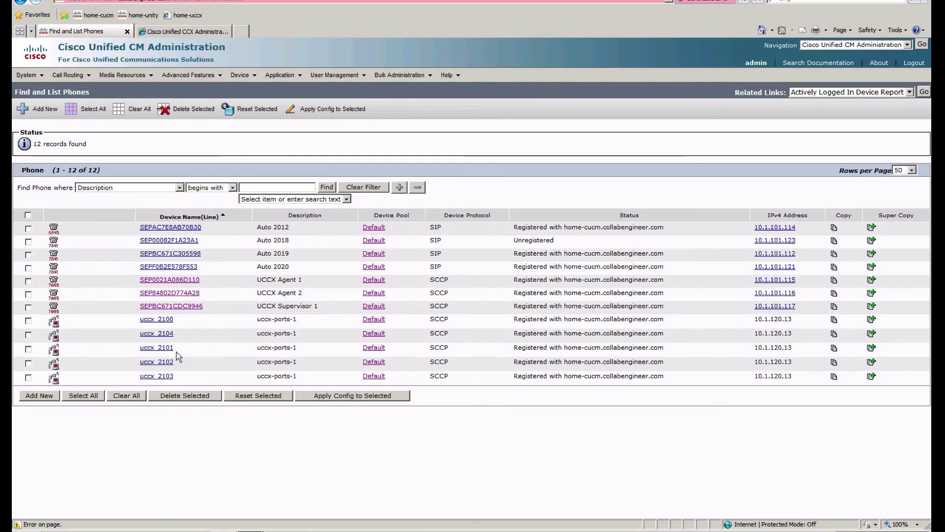
pyautogui.click(179, 30)
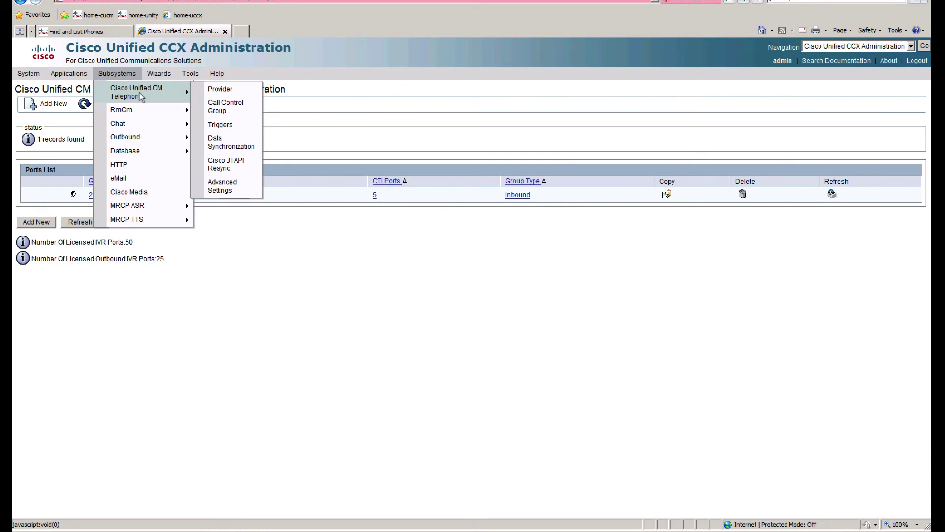
# Step: Open MainAA and begin a new Unified CM Telephony trigger
pyautogui.click(72, 86)
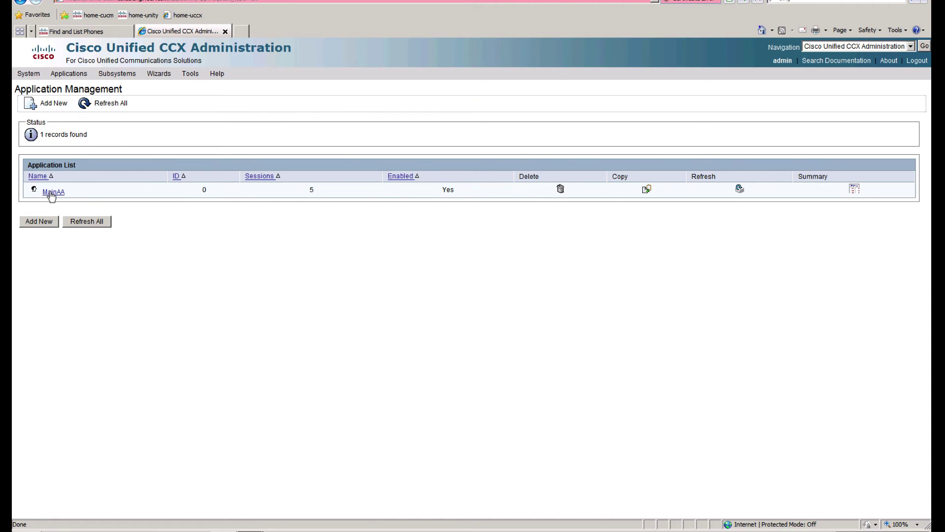
pyautogui.click(52, 193)
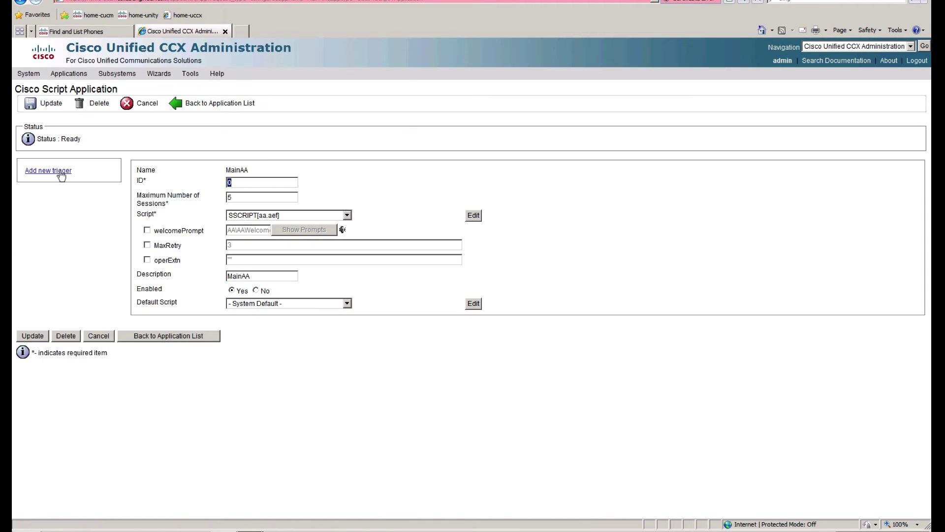
pyautogui.click(58, 171)
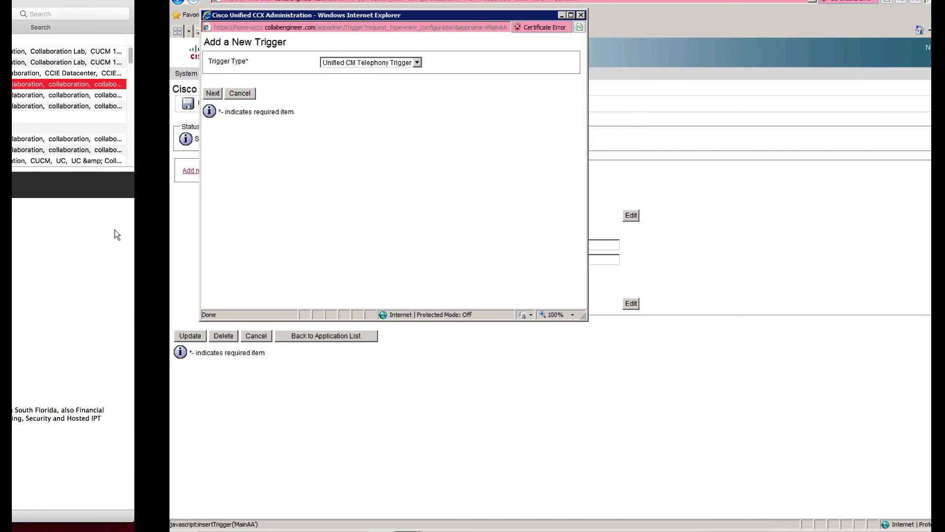
pyautogui.click(55, 93)
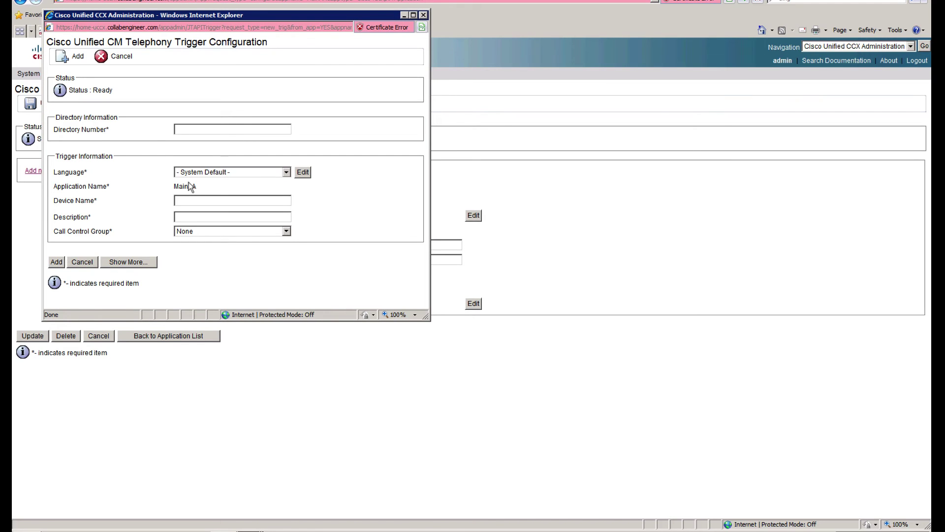
pyautogui.hotkey('ctrl', 'Left')
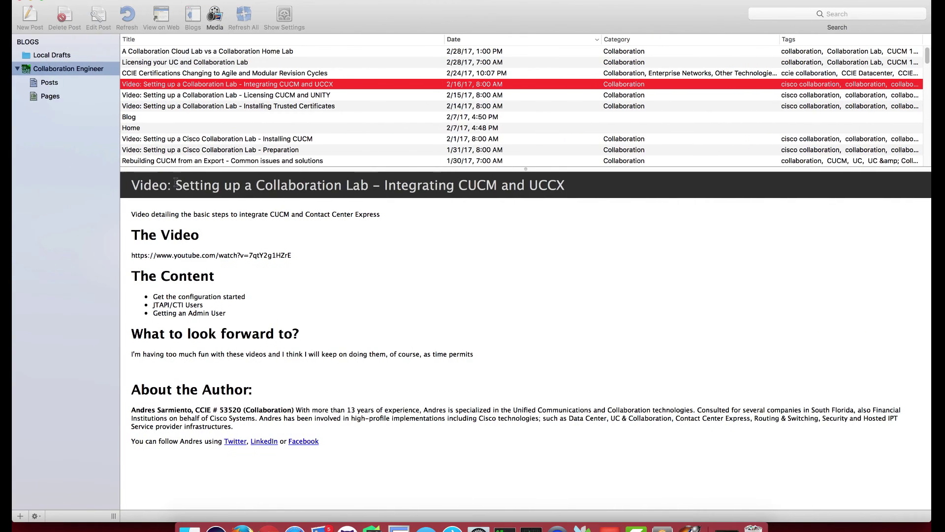
pyautogui.hotkey('ctrl', 'Right')
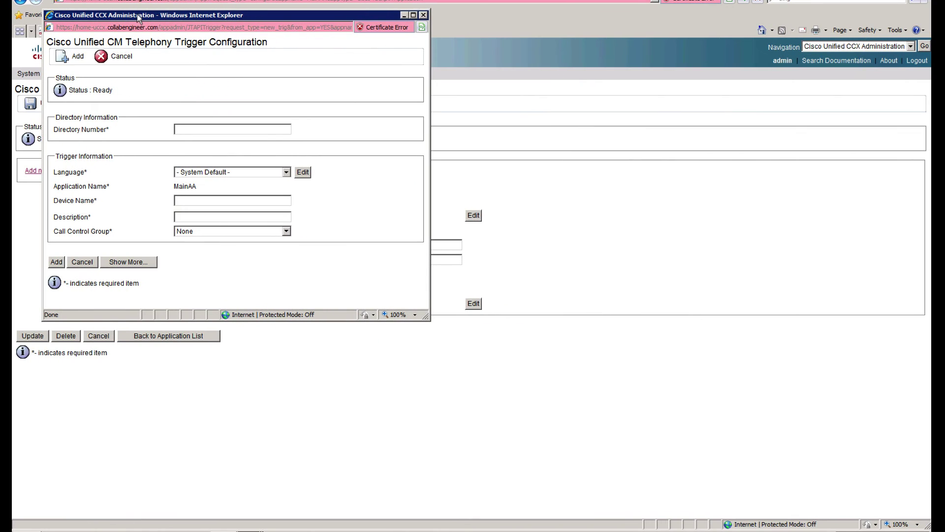
pyautogui.moveTo(138, 18); pyautogui.dragTo(184, 108)
# Step: Search CM's CTI route points, confirming none exist yet (0 records)
pyautogui.click(97, 32)
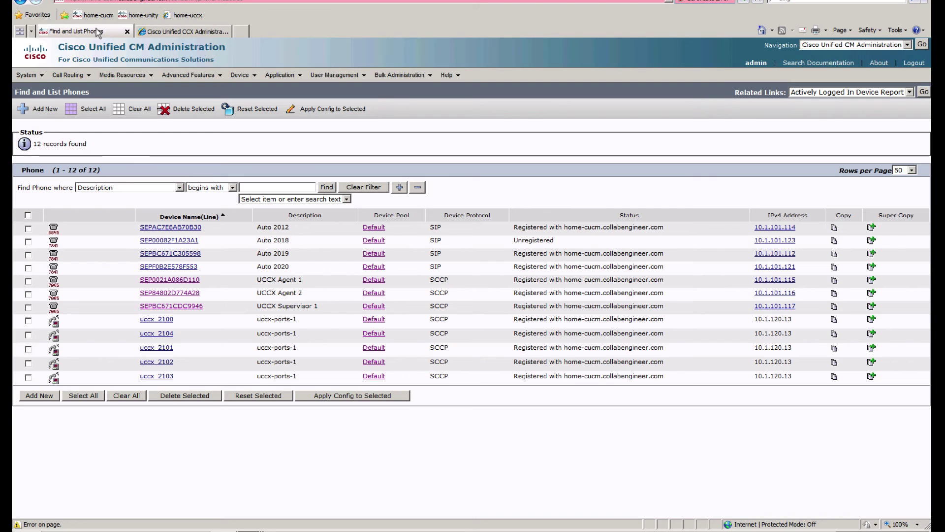
pyautogui.moveTo(241, 75)
pyautogui.click(270, 91)
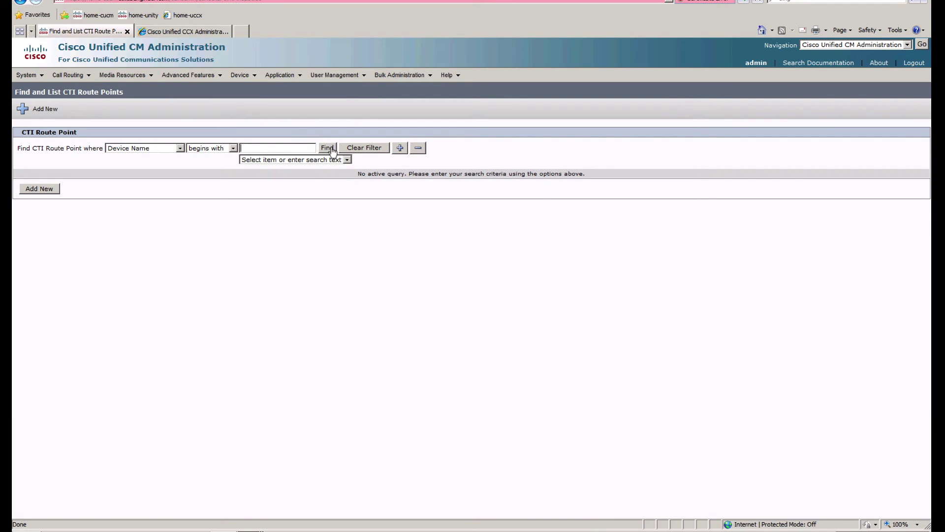
pyautogui.click(328, 147)
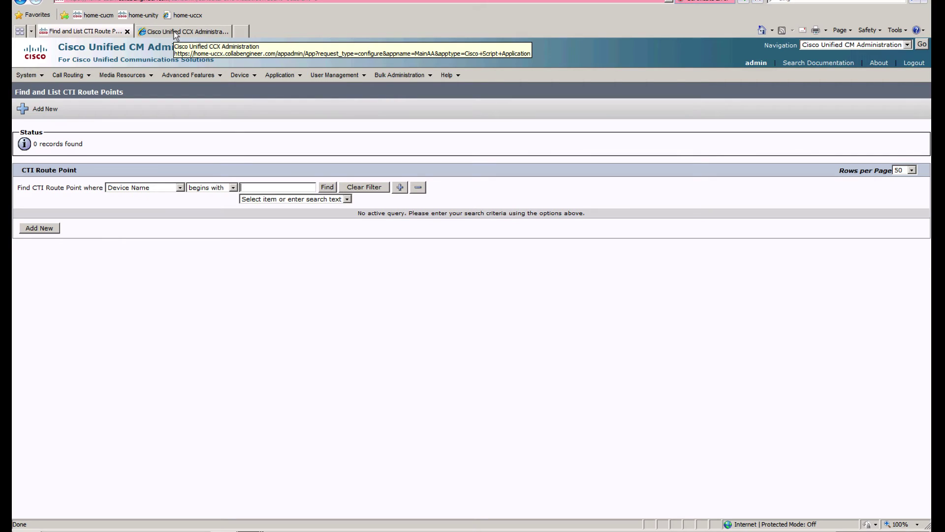
pyautogui.click(173, 31)
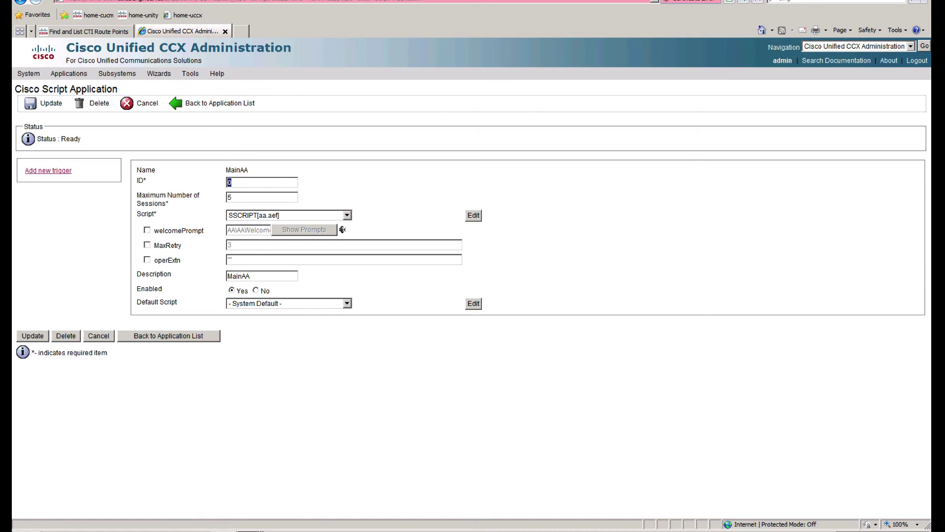
pyautogui.click(197, 531)
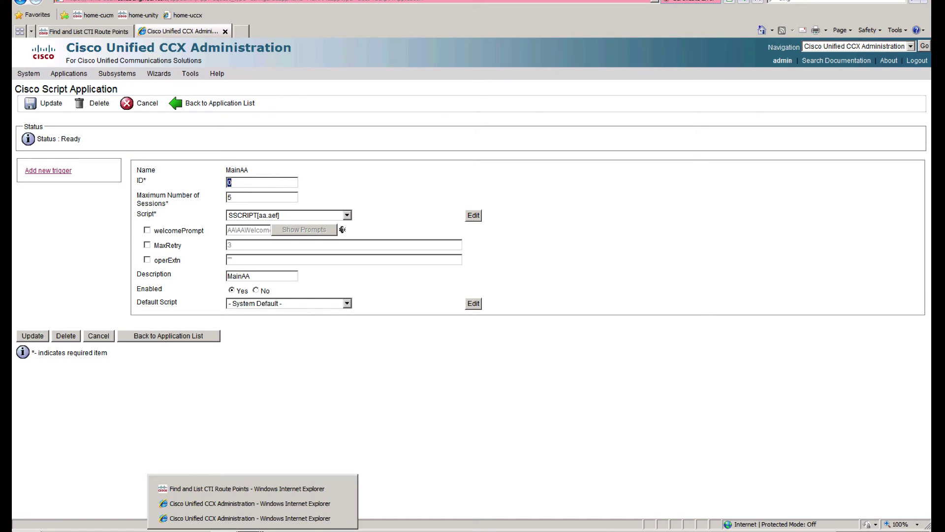
pyautogui.click(245, 517)
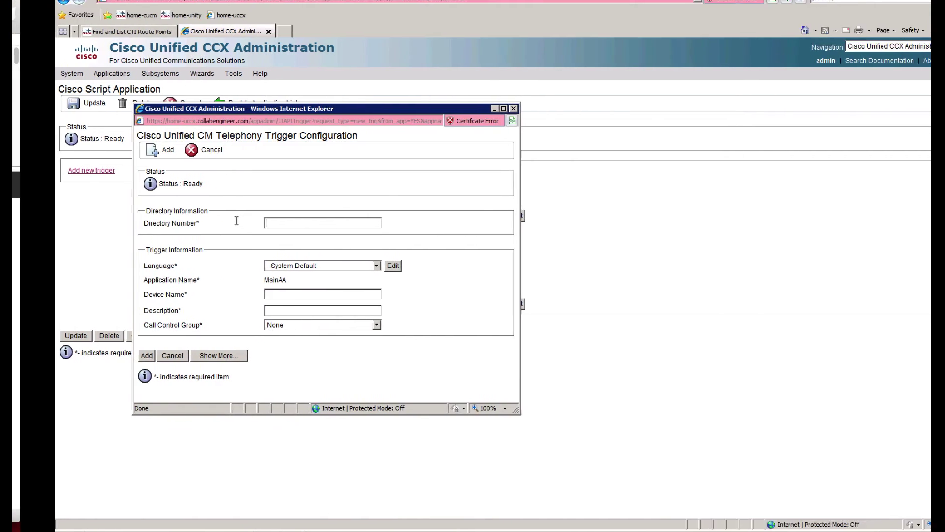
pyautogui.click(96, 31)
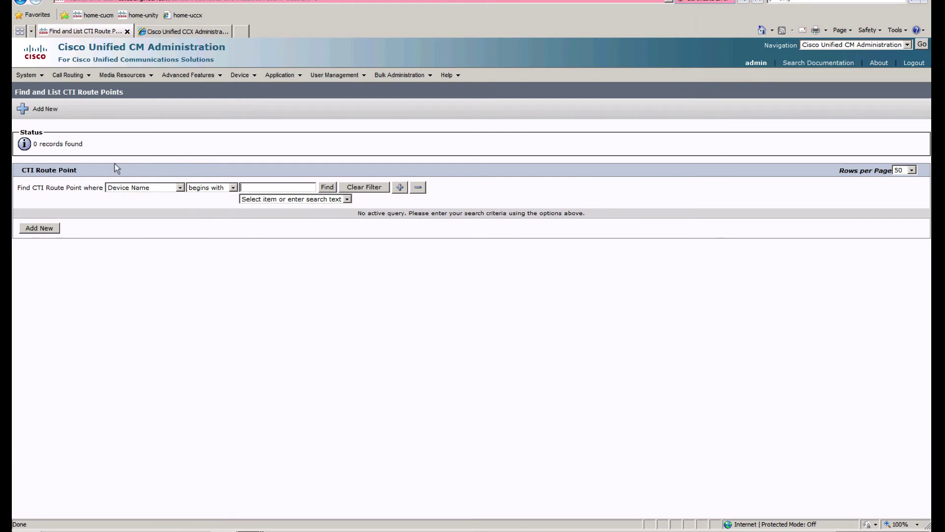
# Step: Open the Call Routing Route Plan Report listing the 14 directory numbers in use
pyautogui.click(68, 74)
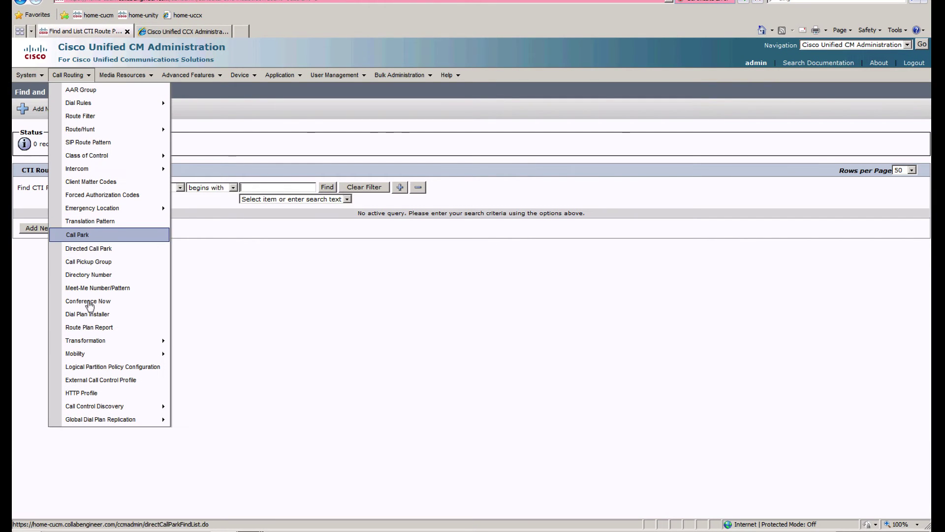
pyautogui.click(91, 327)
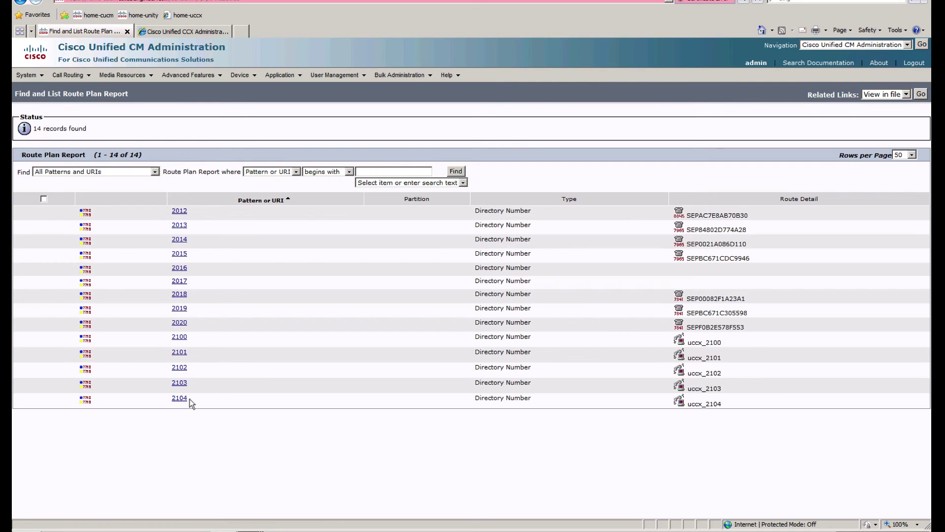
# Step: Fill the trigger form with directory number 2200, name 'Main' and call control group uccx-ports(2)
pyautogui.click(169, 35)
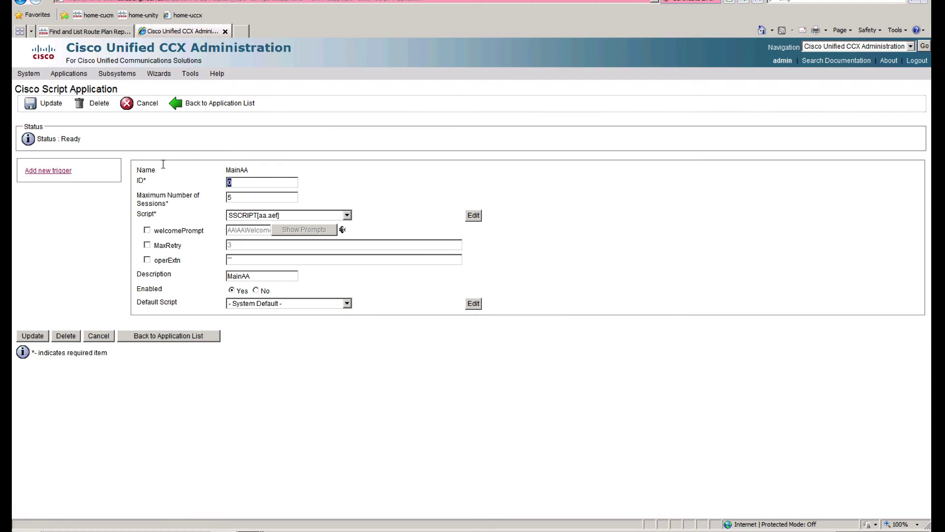
pyautogui.click(237, 523)
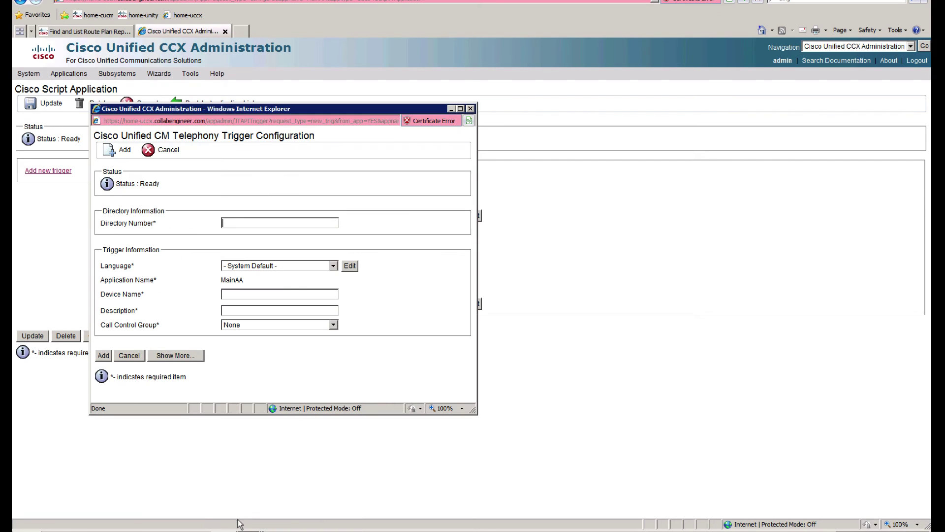
pyautogui.write('2200')
pyautogui.write('MainAA')
pyautogui.click(249, 328)
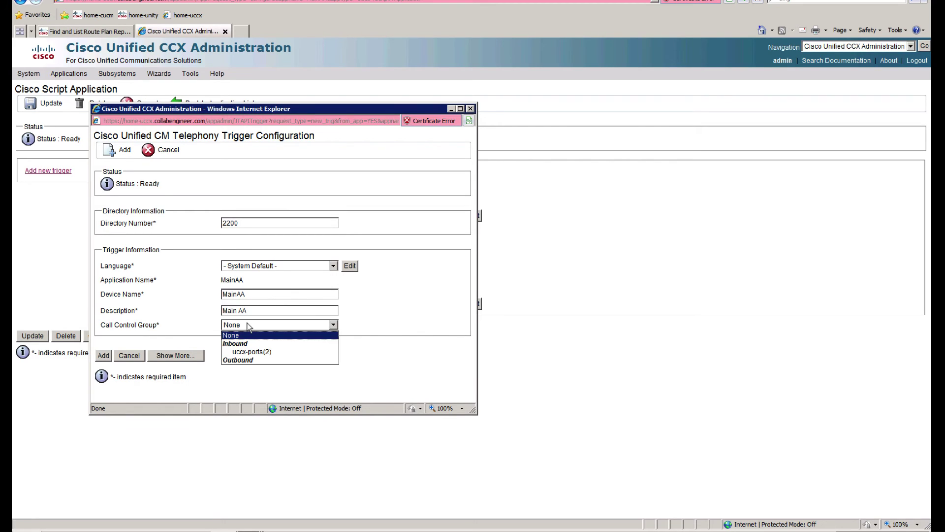
pyautogui.click(275, 352)
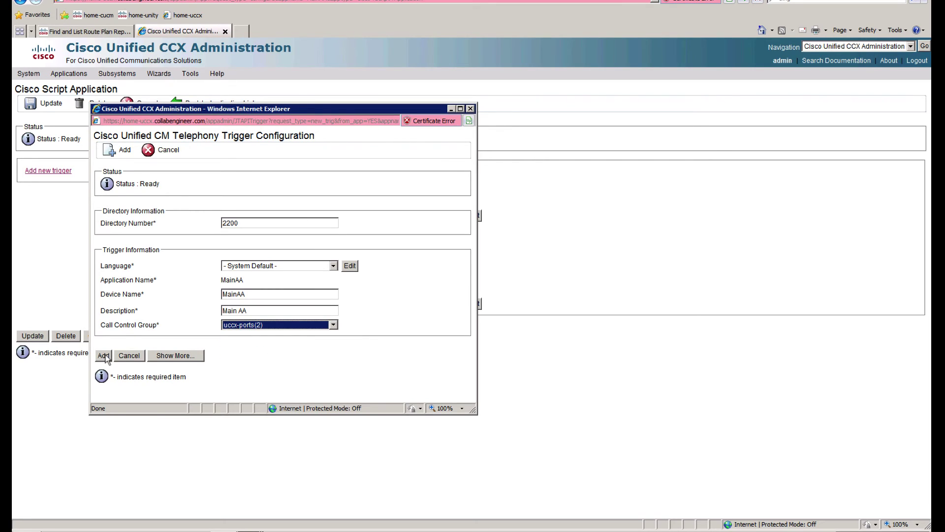
# Step: Review the advanced trigger settings and add the 2200 trigger
pyautogui.click(188, 359)
pyautogui.scroll(-3, 372, 357)
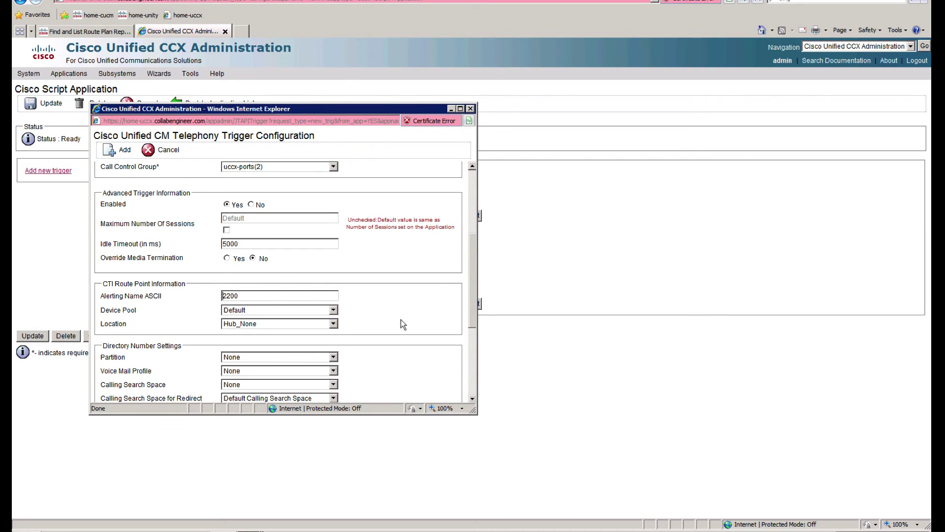
pyautogui.moveTo(474, 294); pyautogui.dragTo(474, 332)
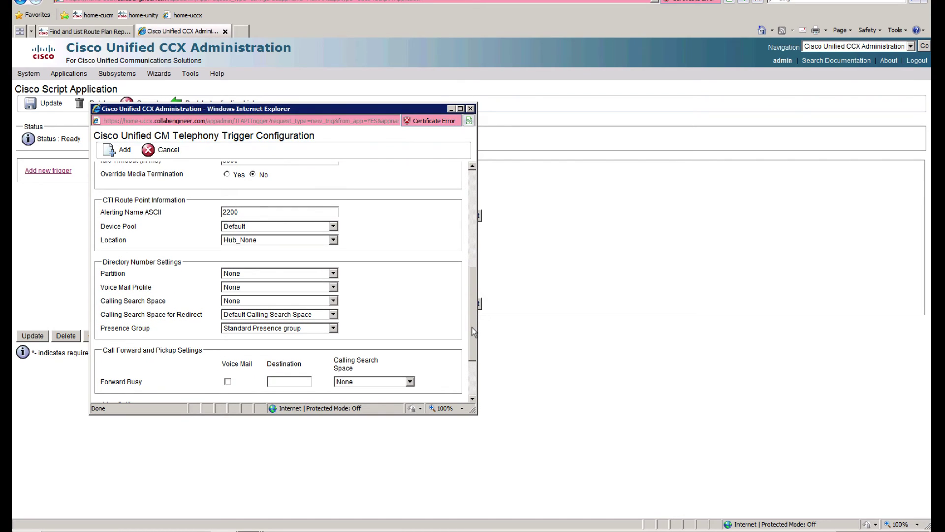
pyautogui.moveTo(473, 329); pyautogui.dragTo(471, 370)
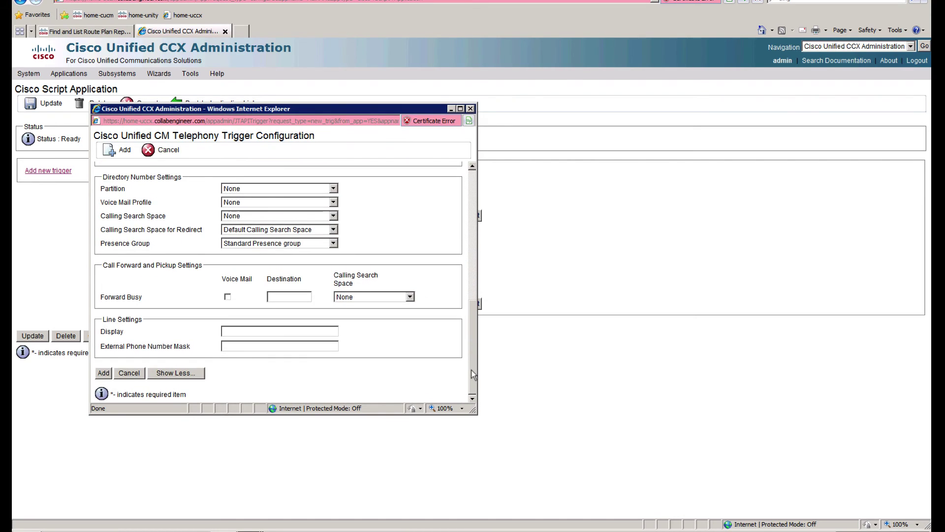
pyautogui.click(102, 373)
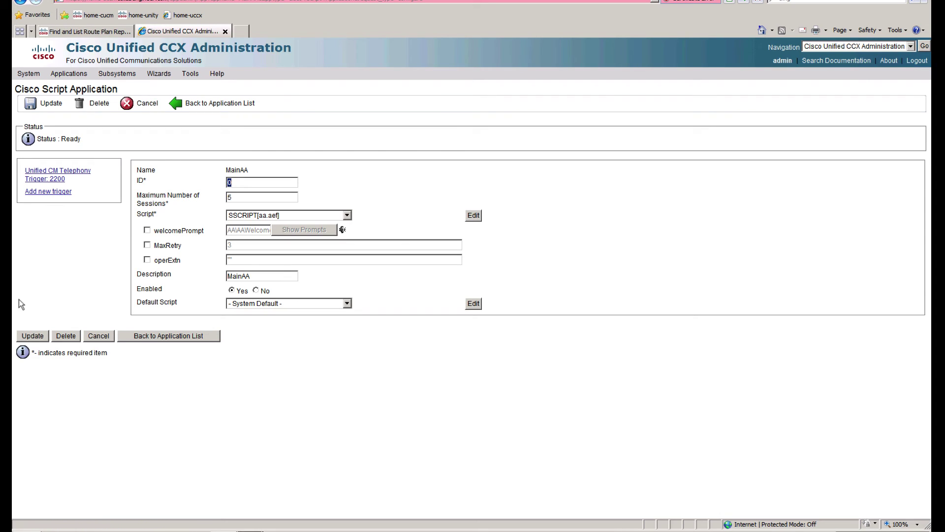
# Step: Update the MainAA application, then return to the CM Route Plan Report
pyautogui.click(27, 336)
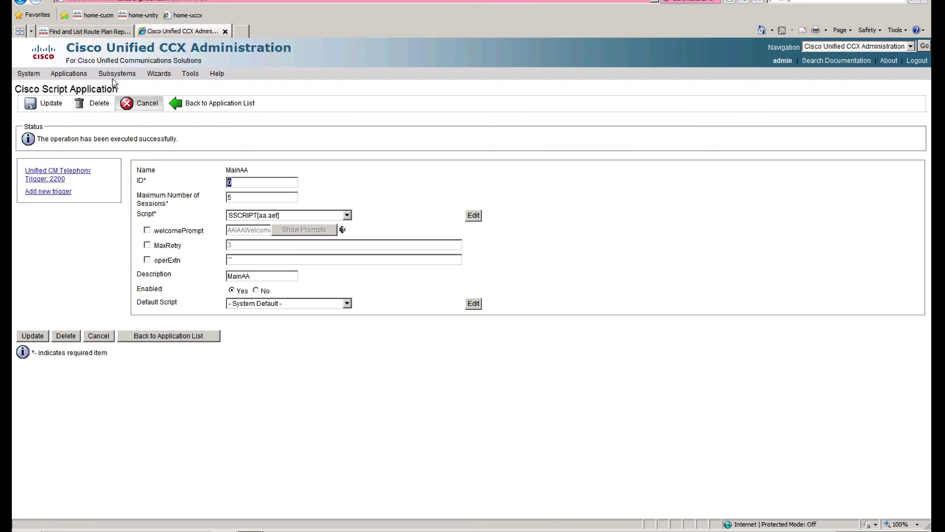
pyautogui.moveTo(114, 75)
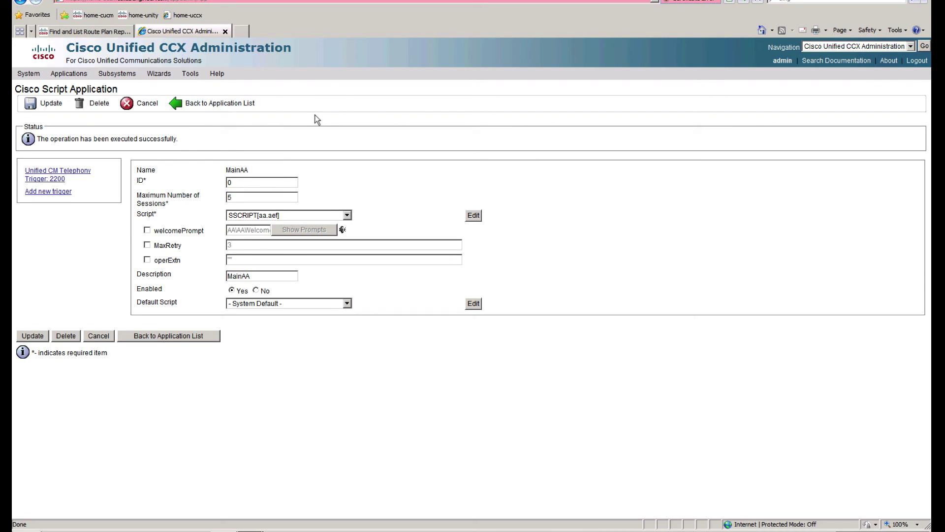
pyautogui.click(103, 33)
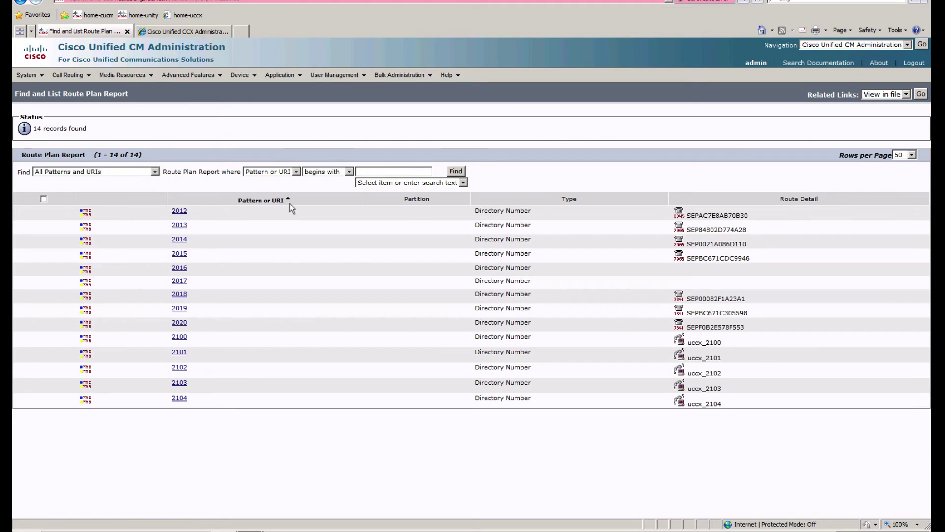
pyautogui.click(244, 78)
pyautogui.click(250, 128)
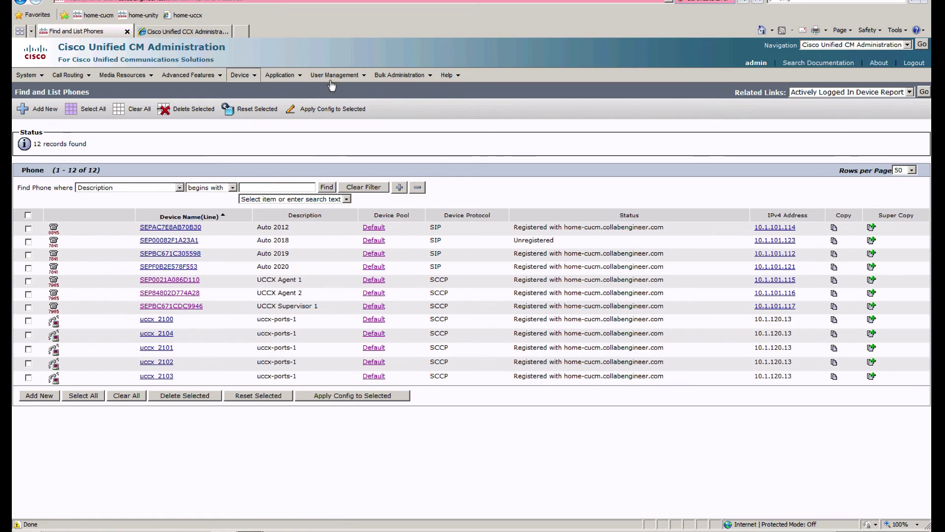
pyautogui.moveTo(385, 76)
pyautogui.moveTo(468, 103)
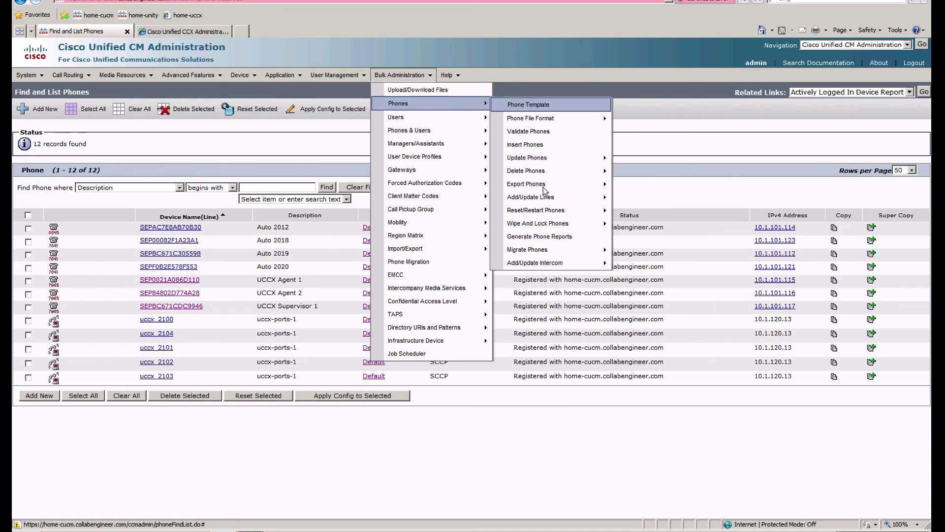
pyautogui.moveTo(566, 158)
pyautogui.click(656, 158)
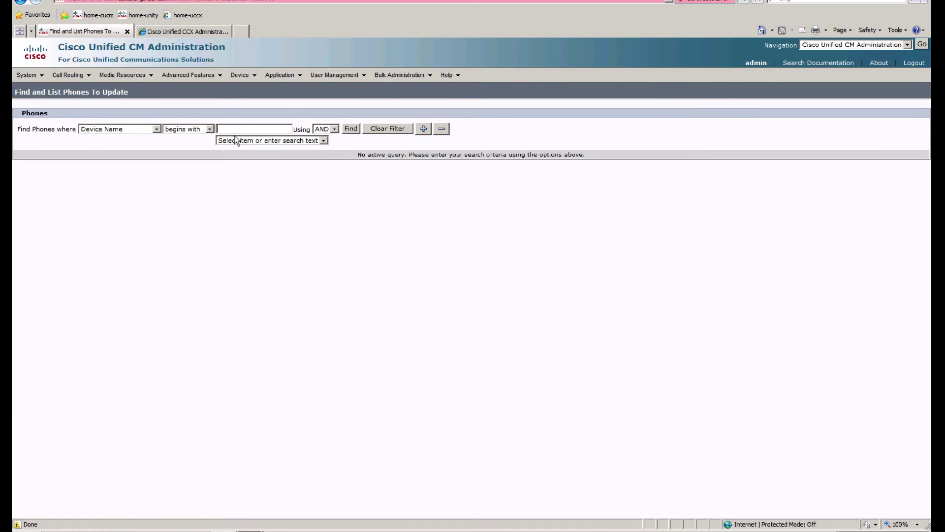
# Step: Search for phones whose Description matches 'uccx'
pyautogui.click(236, 141)
pyautogui.click(138, 130)
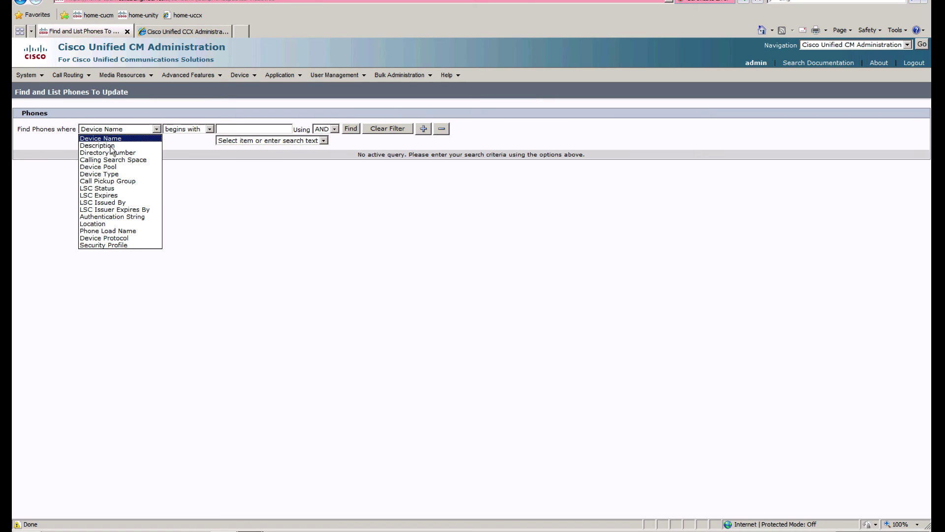
pyautogui.click(110, 144)
pyautogui.click(236, 125)
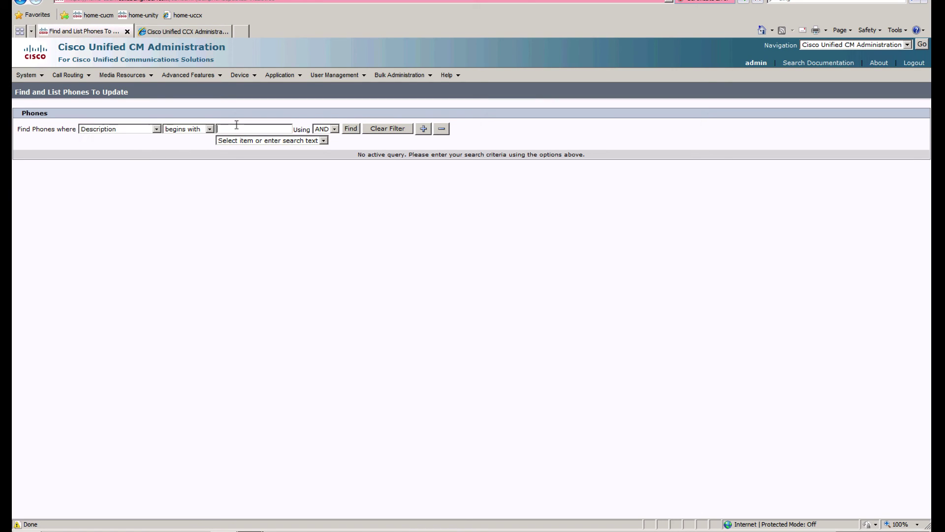
pyautogui.write('uccx')
pyautogui.press('Return')
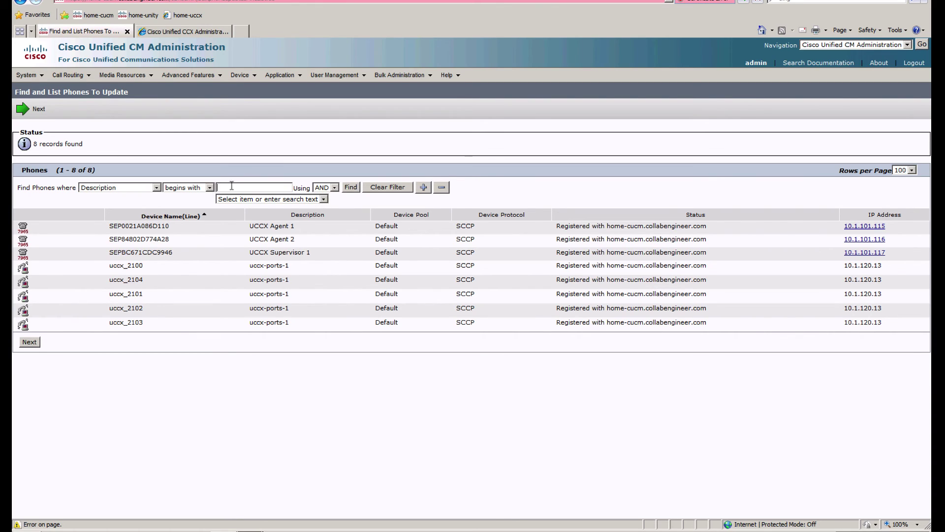
# Step: Search by Device Name beginning with 'SEP' instead, listing seven phones
pyautogui.click(154, 187)
pyautogui.click(110, 198)
pyautogui.click(242, 187)
pyautogui.write('SEP')
pyautogui.press('Return')
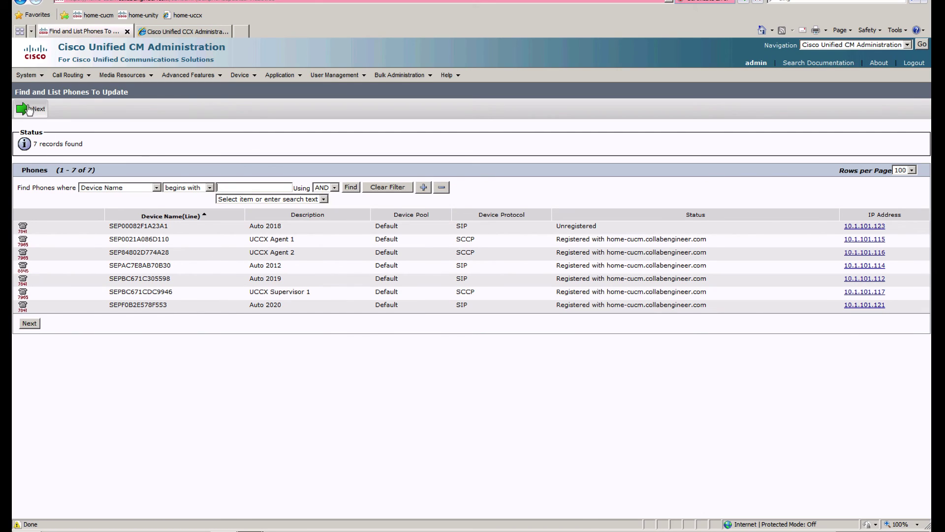
# Step: Set the bulk update to reset the phones, run it immediately, and submit the job
pyautogui.click(28, 109)
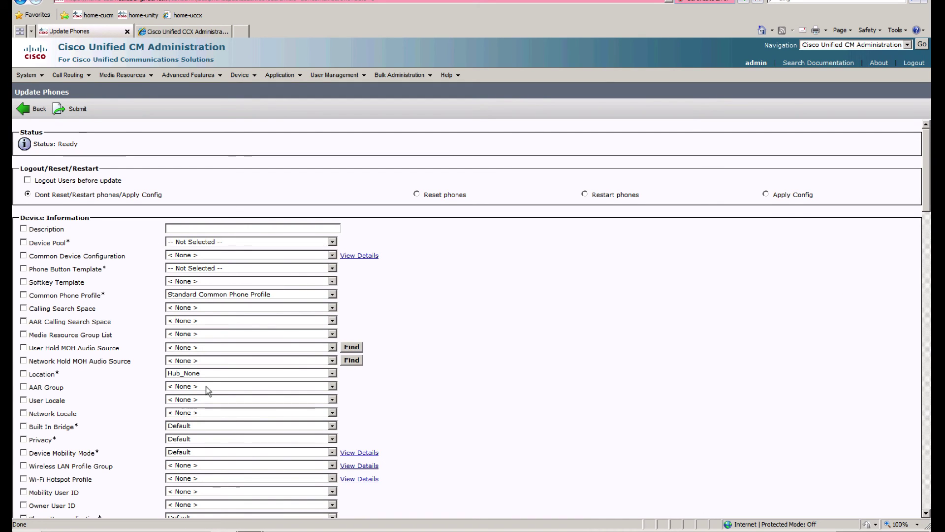
pyautogui.scroll(-10, 212, 468)
pyautogui.scroll(-5, 215, 468)
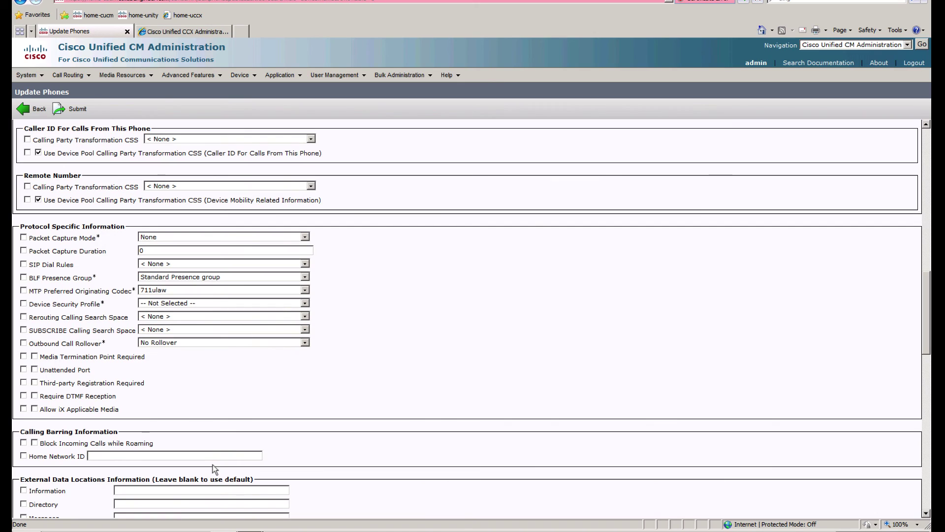
pyautogui.scroll(-4, 215, 468)
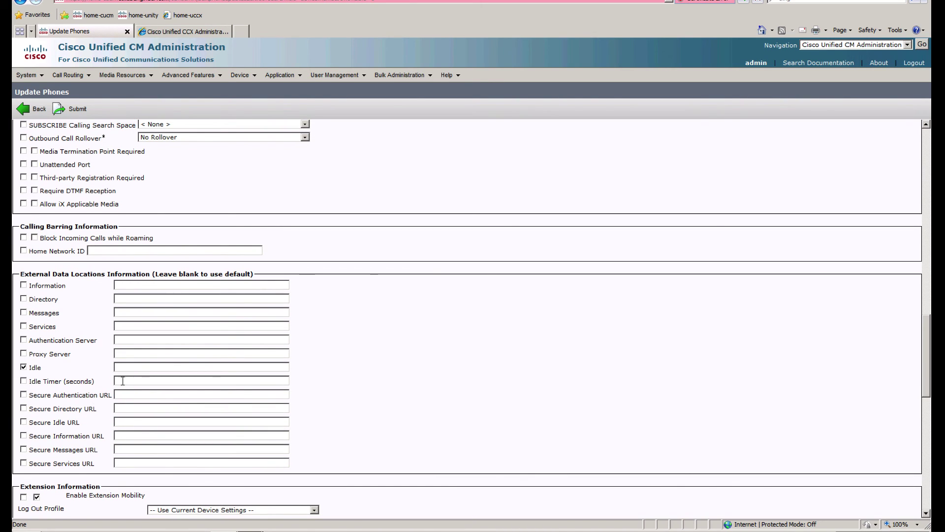
pyautogui.click(136, 367)
pyautogui.scroll(6, 424, 301)
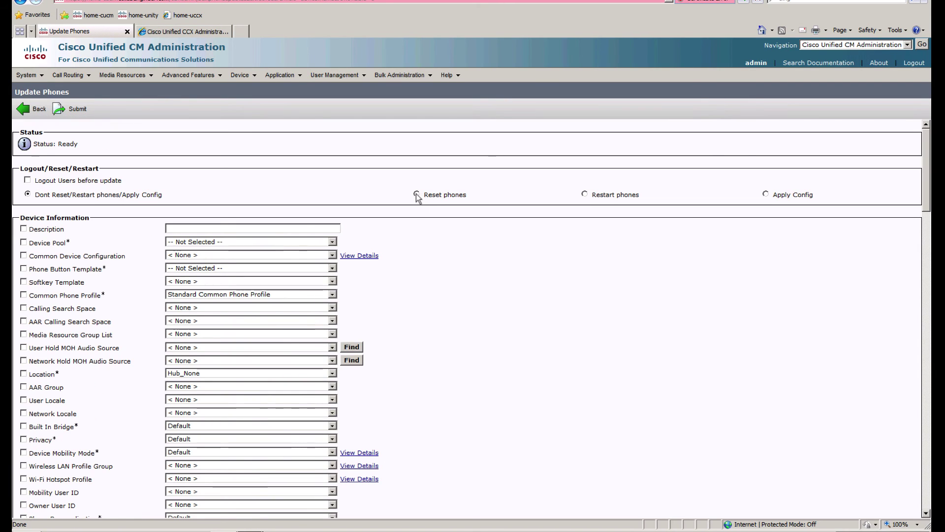
pyautogui.click(416, 194)
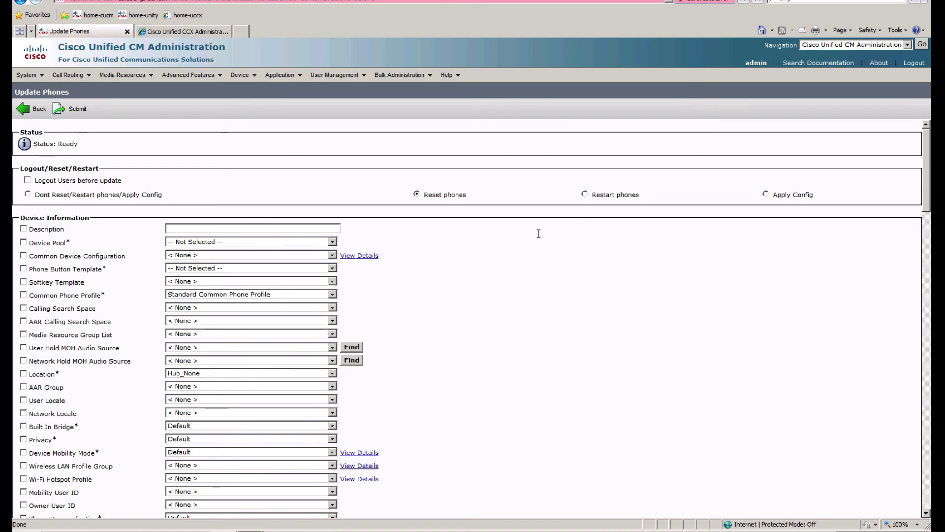
pyautogui.scroll(-15, 557, 340)
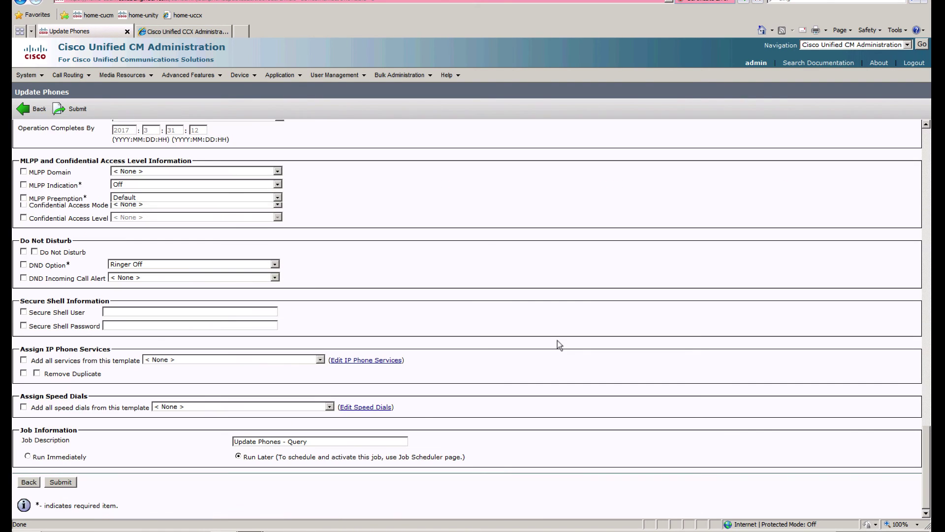
pyautogui.click(30, 455)
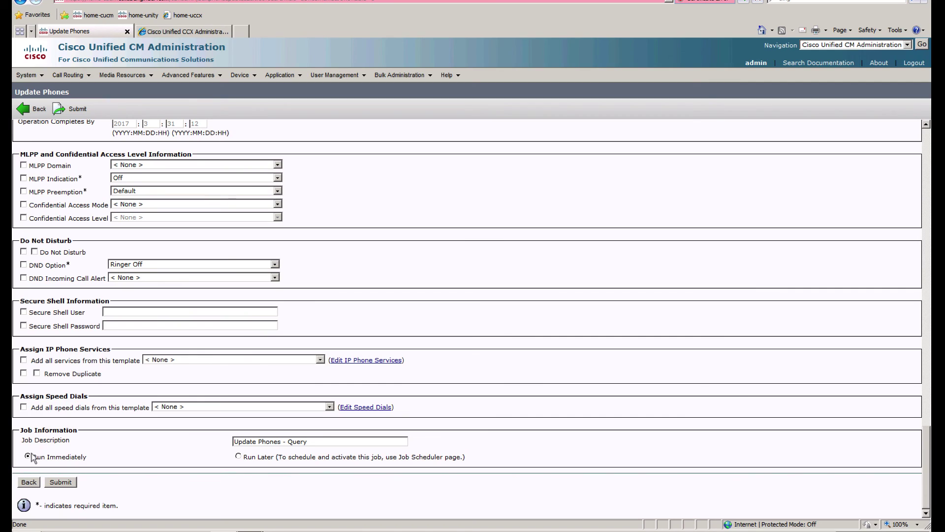
pyautogui.click(67, 485)
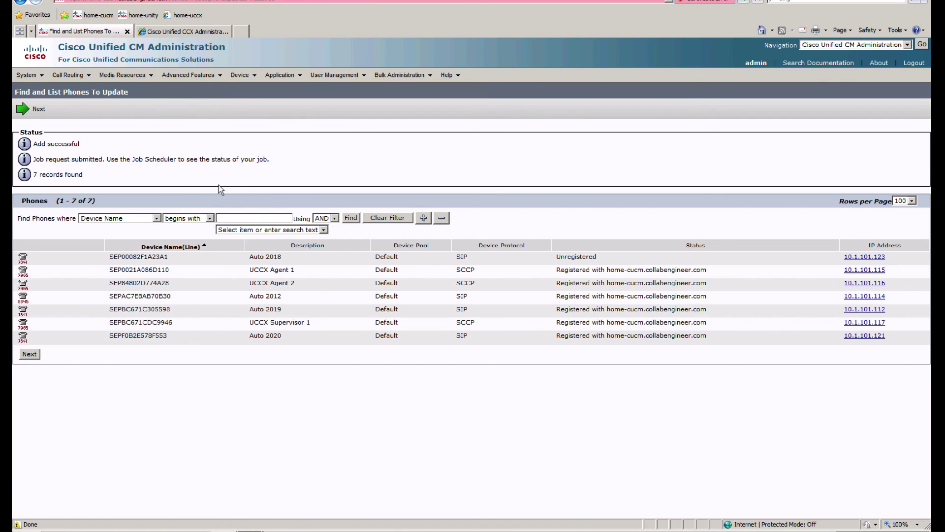
# Step: List all phones and refresh to check their registration after the reset
pyautogui.moveTo(231, 82)
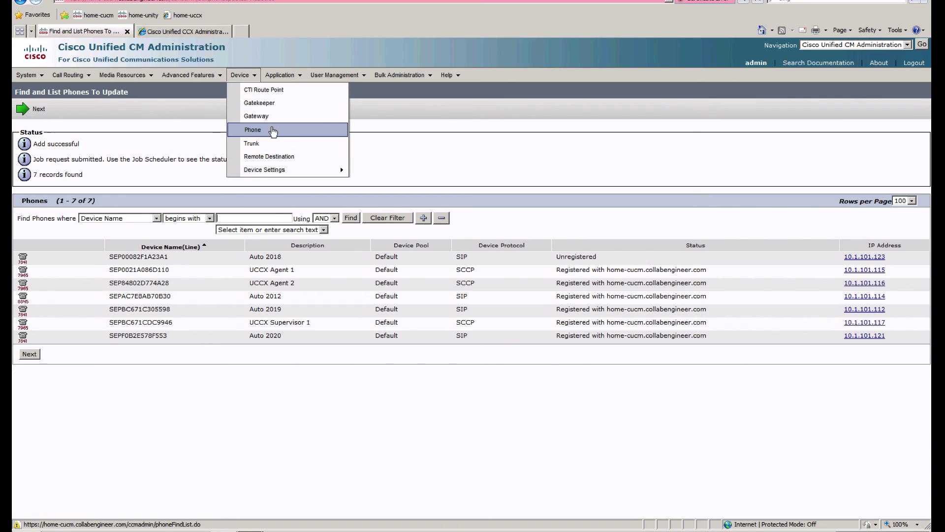
pyautogui.click(273, 129)
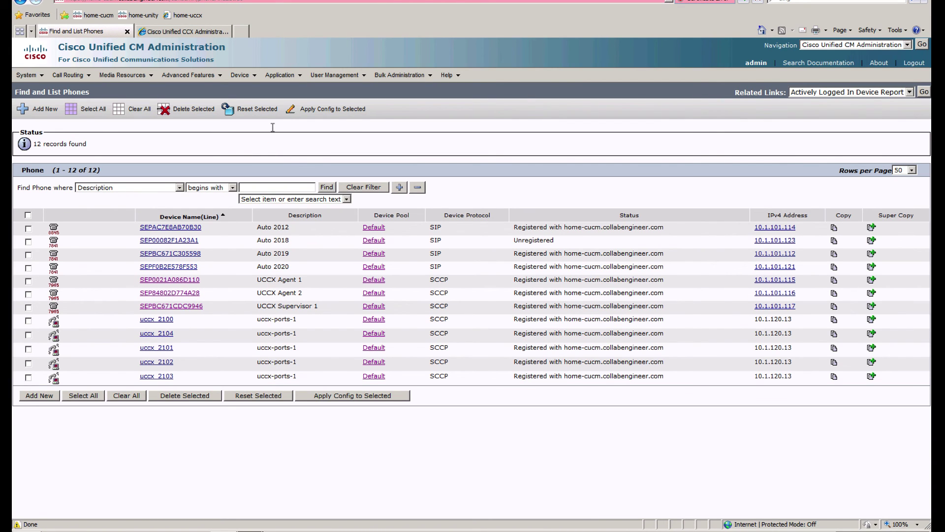
pyautogui.click(327, 188)
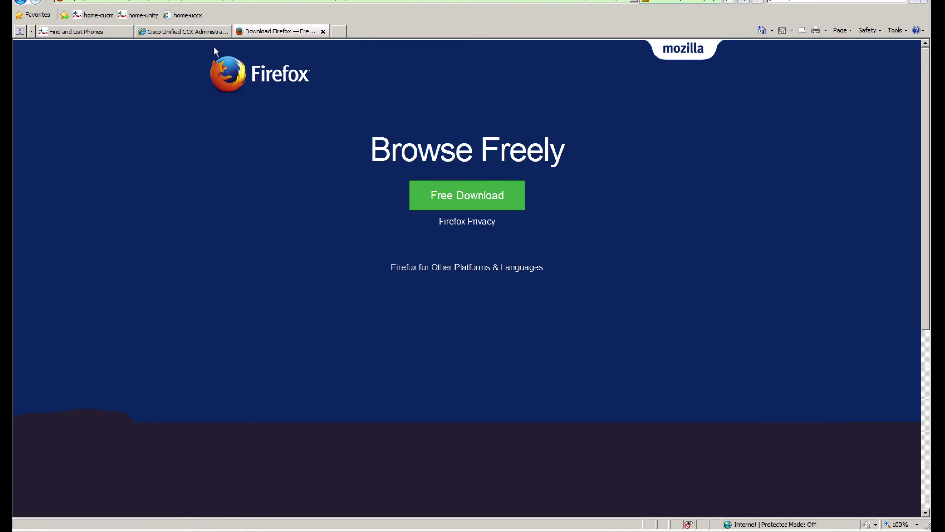
pyautogui.click(187, 33)
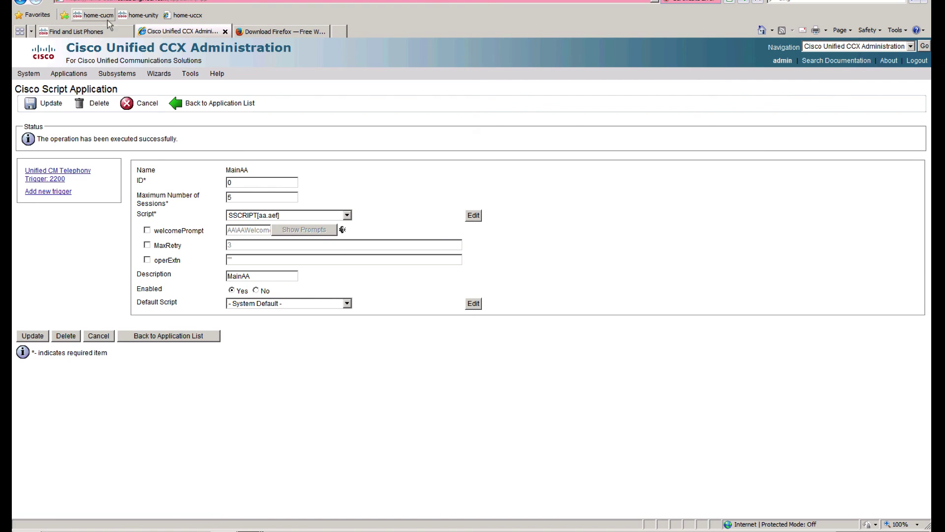
pyautogui.click(74, 31)
# Step: Confirm the 2200 MainAA CTI route point is registered, then return to CCX
pyautogui.moveTo(241, 75)
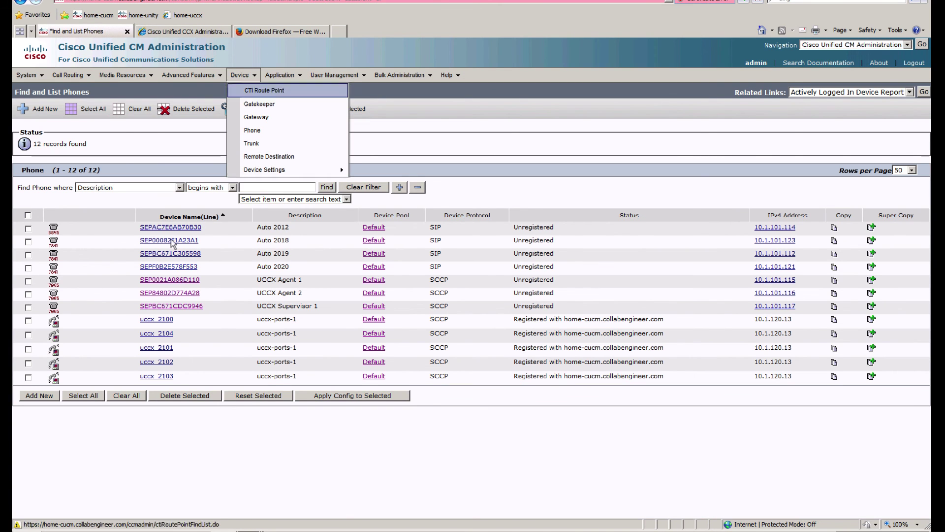
pyautogui.moveTo(122, 317); pyautogui.dragTo(881, 382)
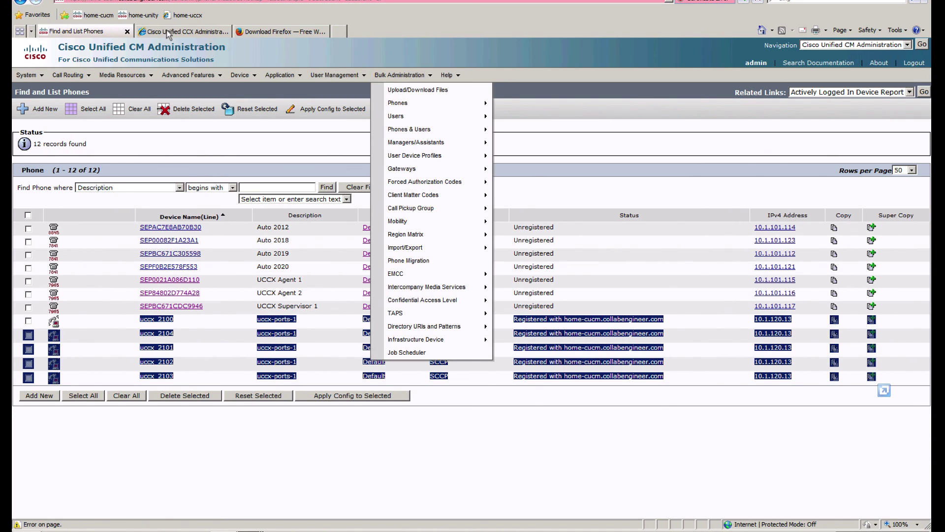
pyautogui.moveTo(241, 75)
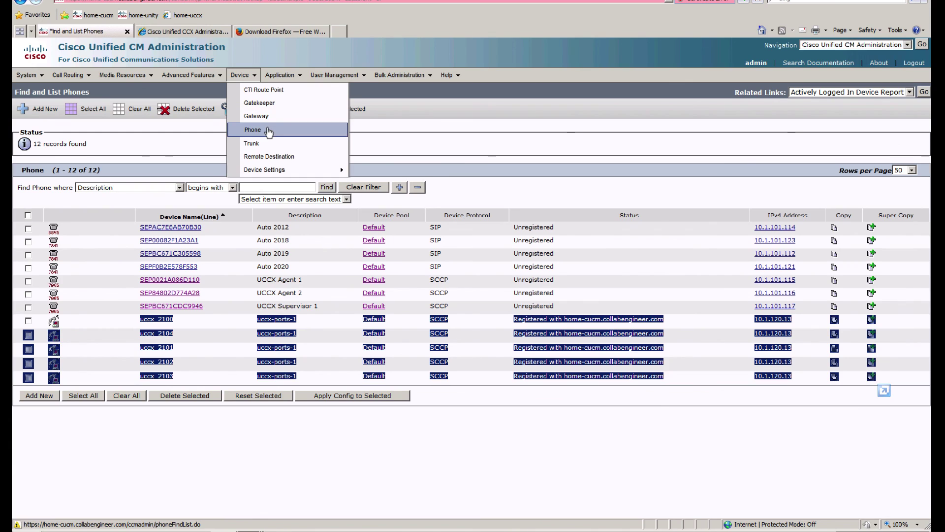
pyautogui.click(283, 93)
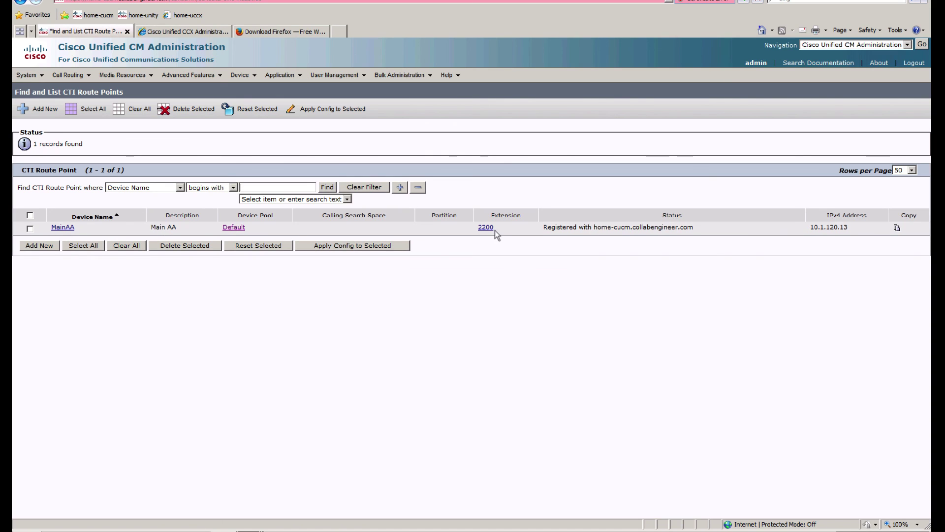
pyautogui.click(181, 31)
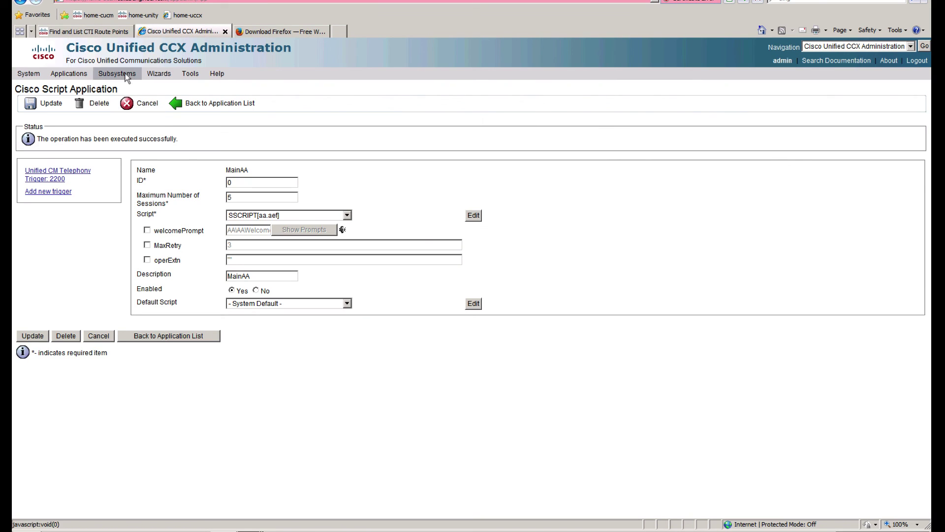
# Step: Review the uccx-ports call control group and recheck phone registration in CUCM
pyautogui.moveTo(125, 76)
pyautogui.moveTo(147, 92)
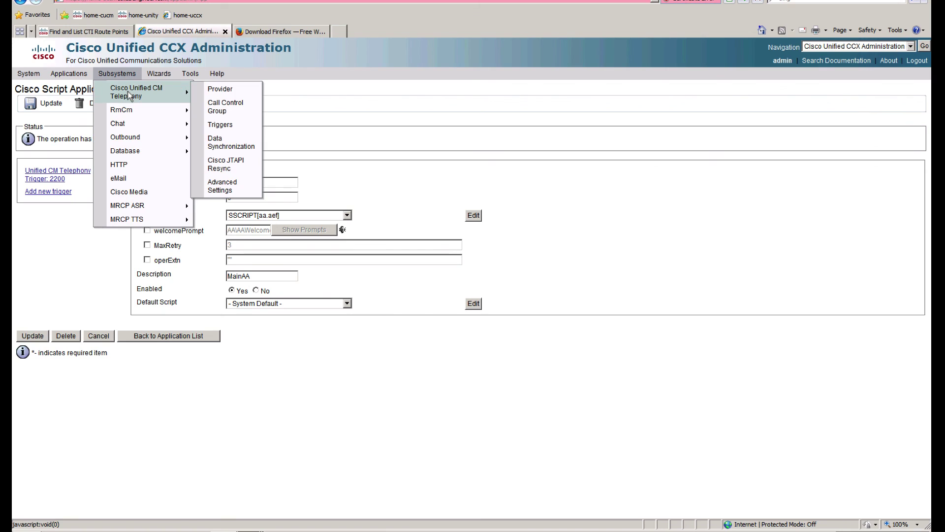
pyautogui.click(243, 107)
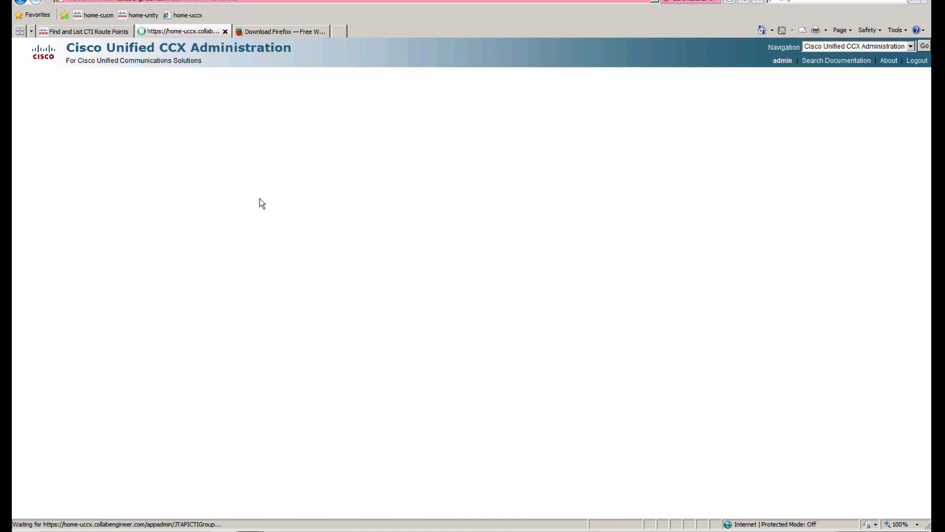
pyautogui.click(109, 31)
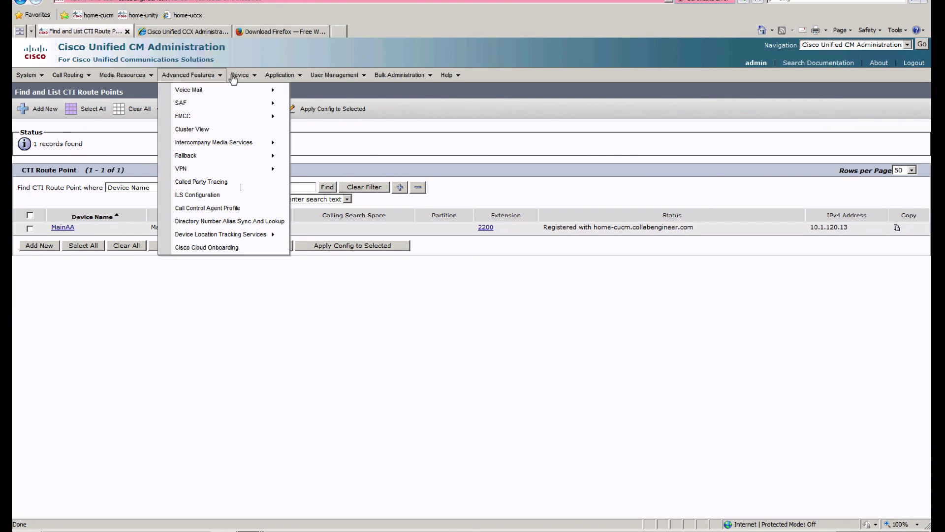
pyautogui.click(253, 130)
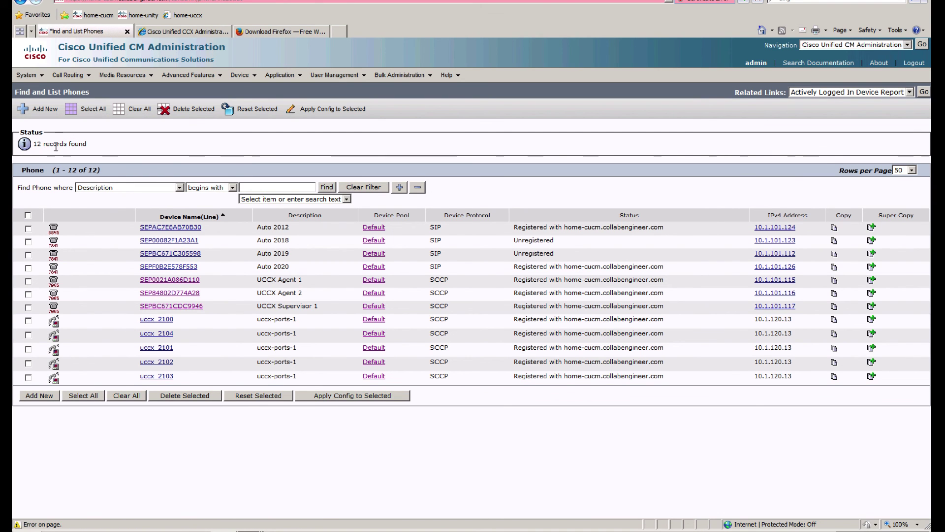
pyautogui.click(175, 31)
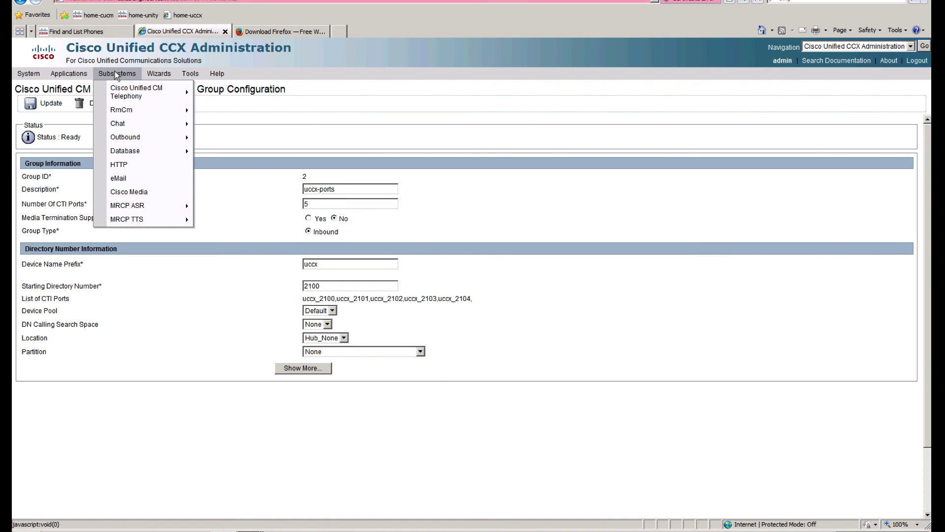
# Step: Reopen the MainAA application and confirm its script stays SSCRIPT[aa.aef]
pyautogui.moveTo(69, 75)
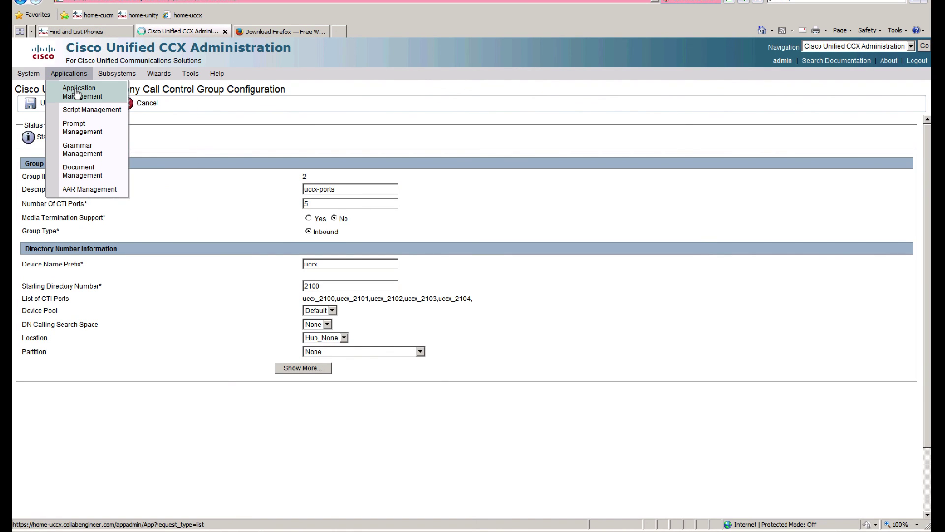
pyautogui.click(78, 93)
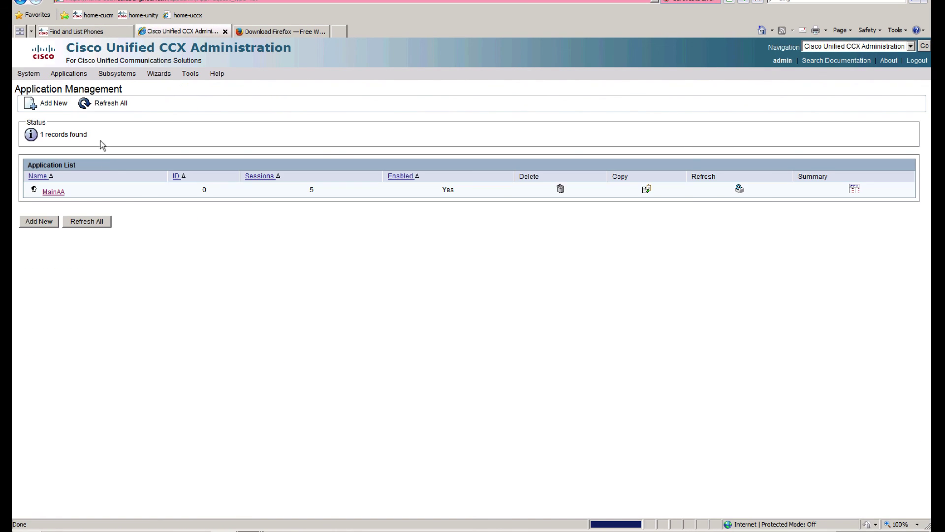
pyautogui.click(53, 192)
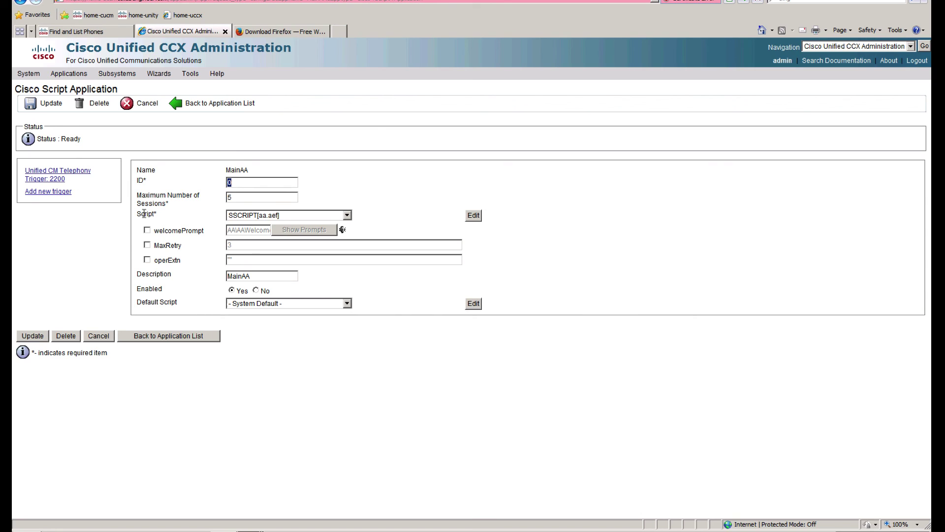
pyautogui.moveTo(138, 214); pyautogui.dragTo(266, 218)
pyautogui.click(348, 216)
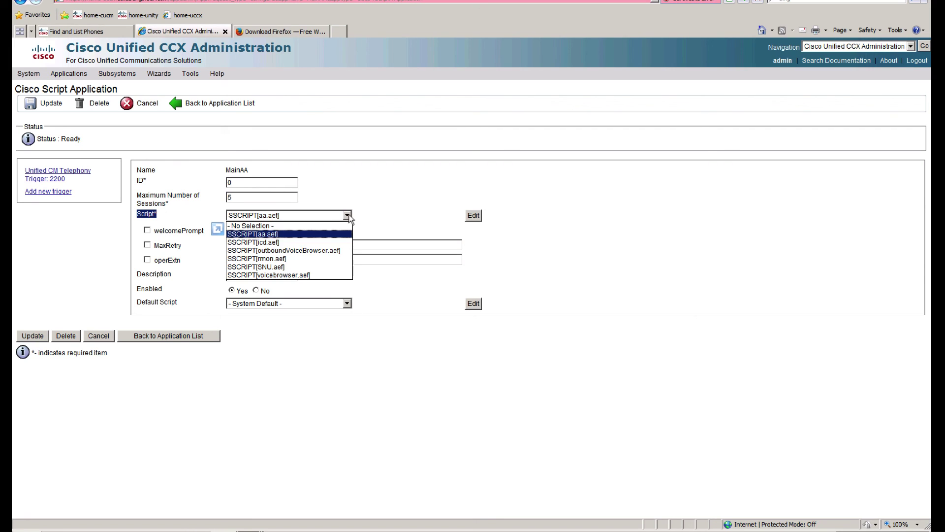
pyautogui.click(348, 217)
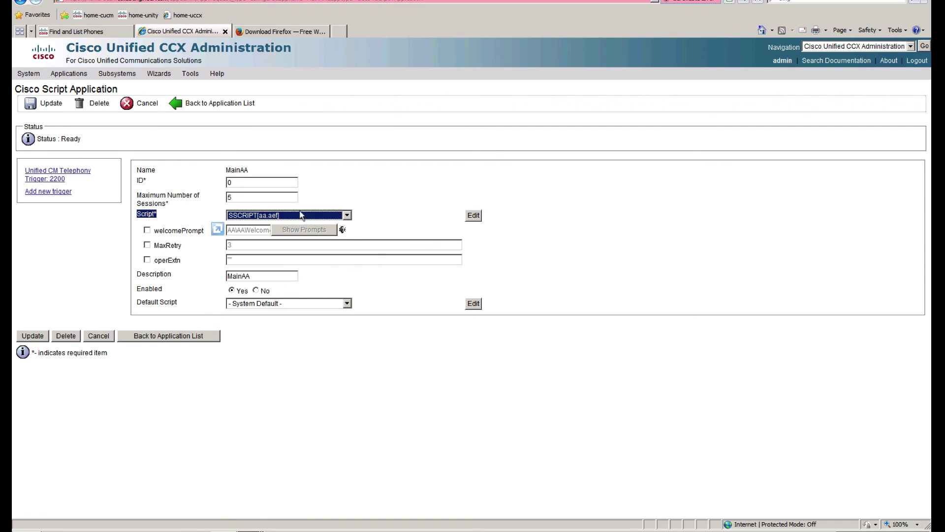
pyautogui.click(180, 206)
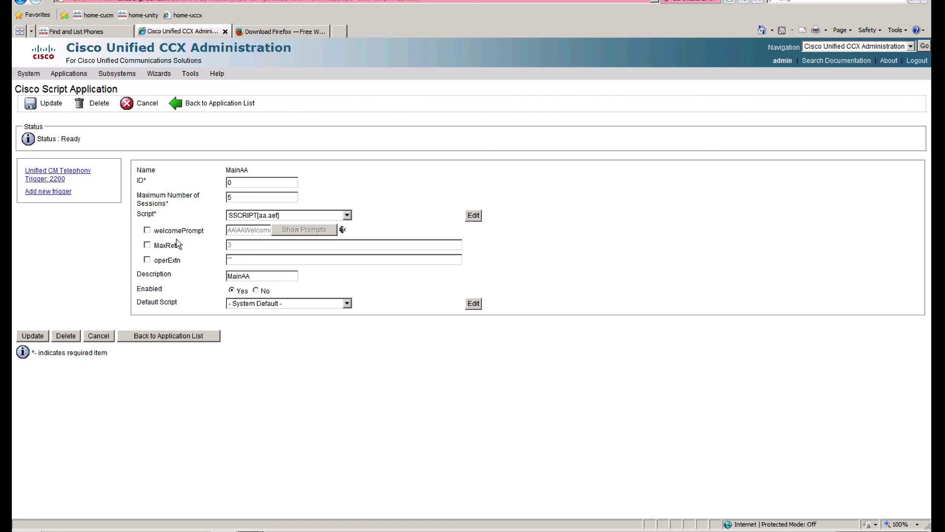